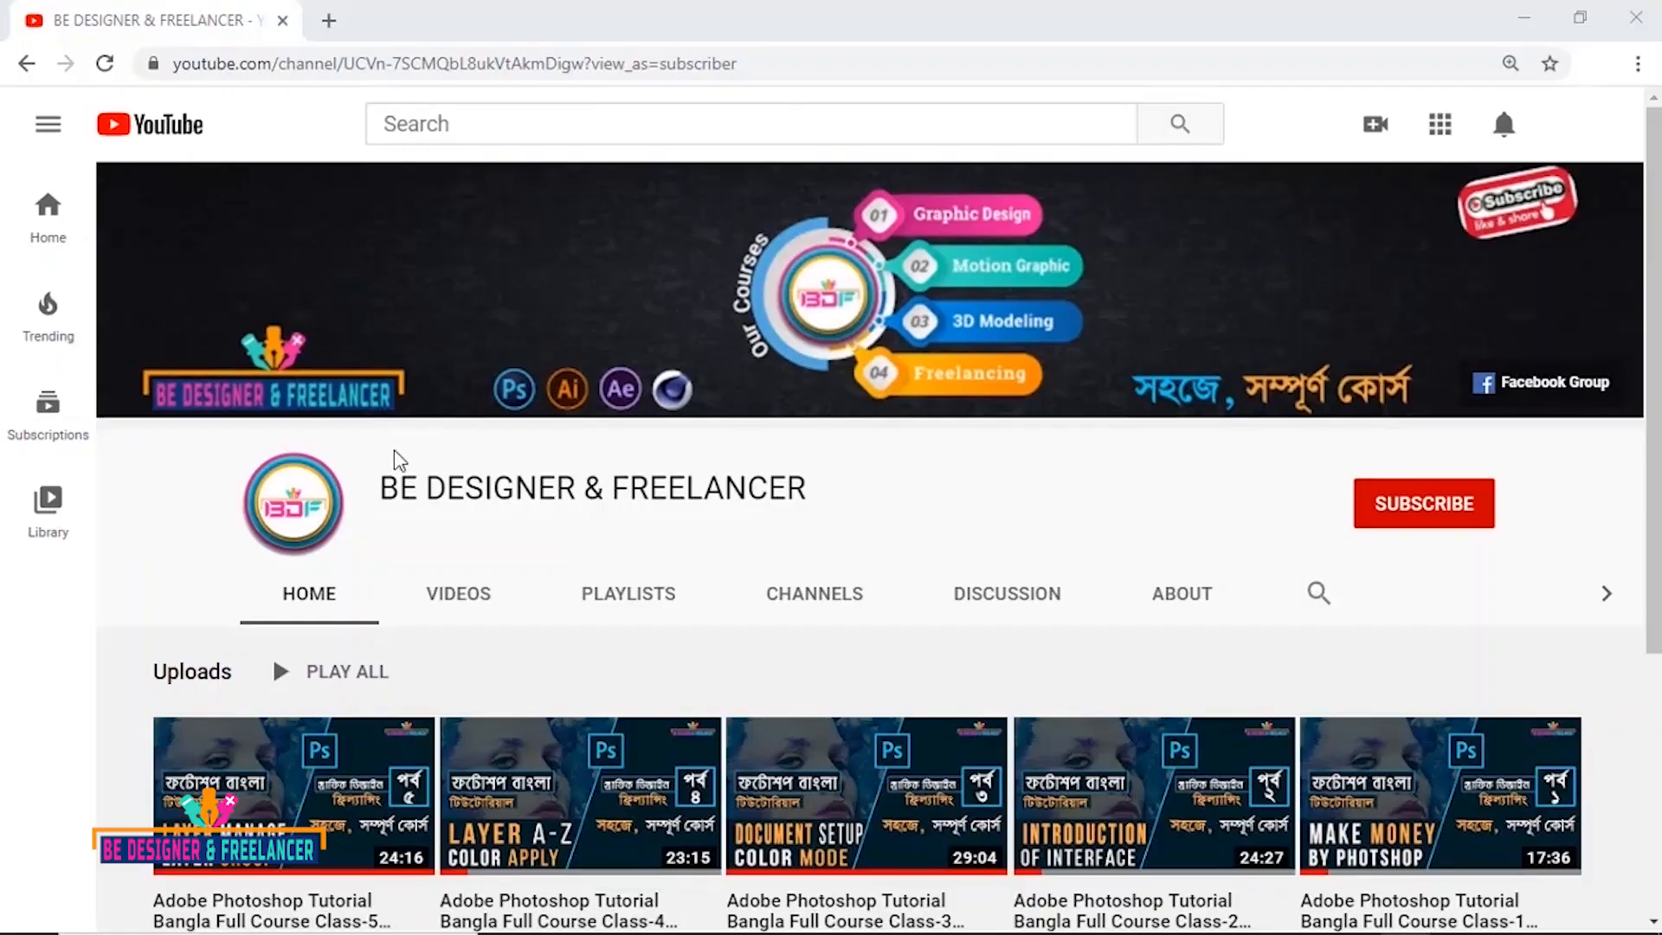
Step: Subscribe to the BE DESIGNER & FREELANCER channel and set its notifications to All
click(1420, 519)
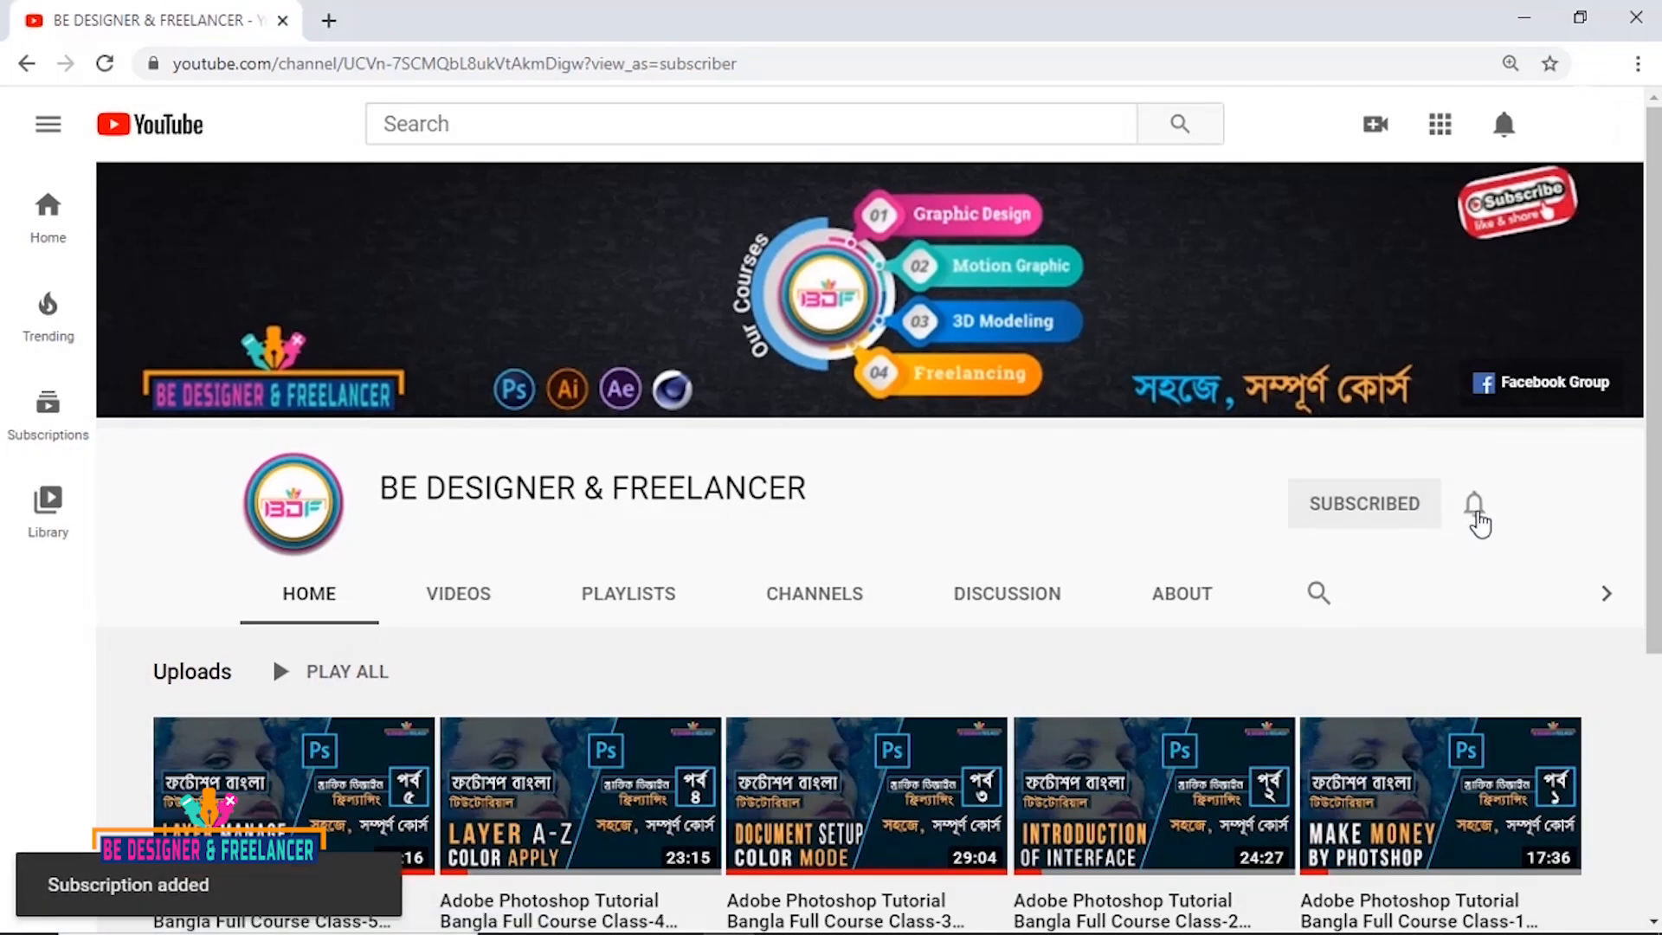
click(1475, 517)
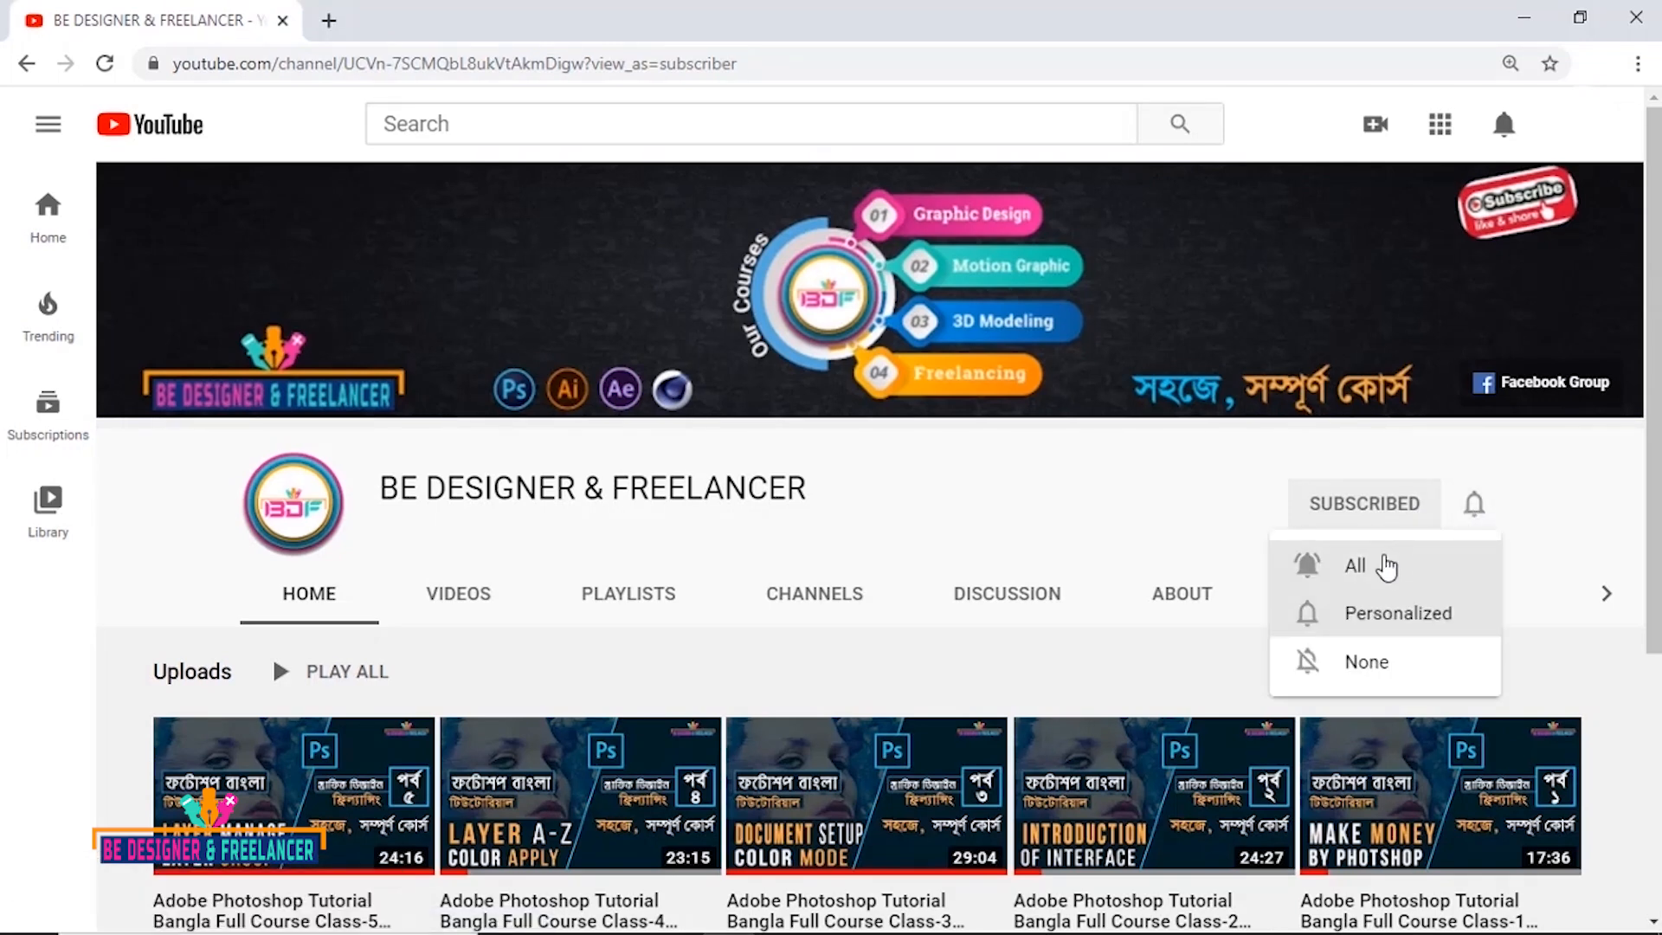
click(1385, 566)
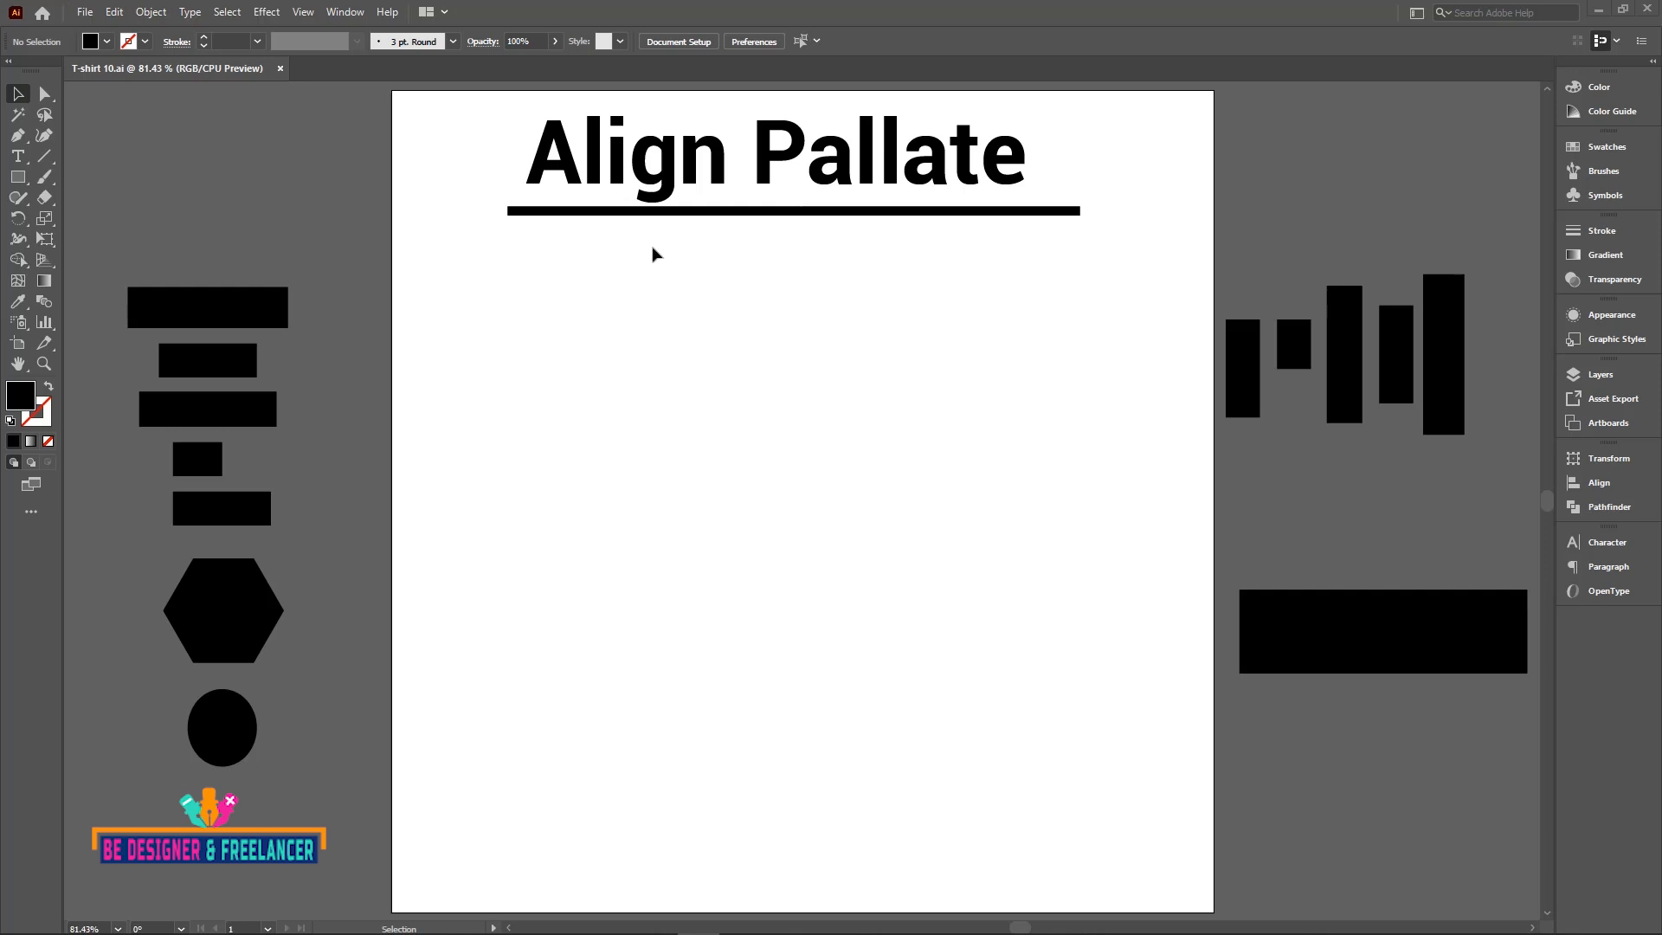
Step: Switch to Illustrator and display the Align panel for the T-shirt 10.ai document
click(355, 19)
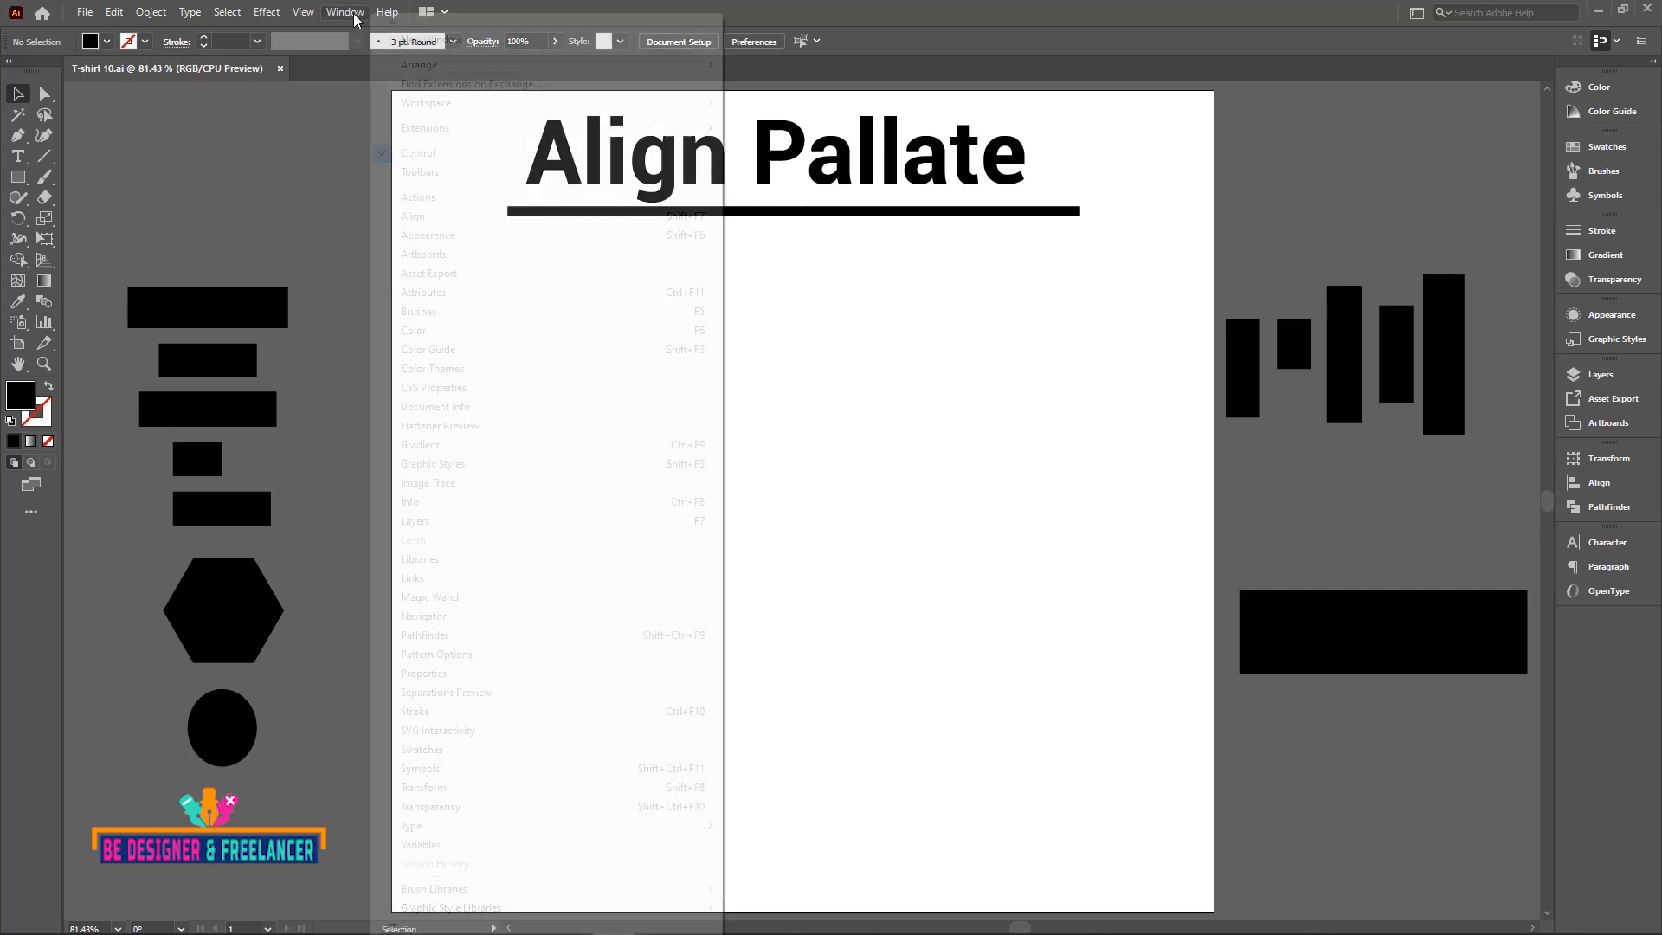
click(412, 217)
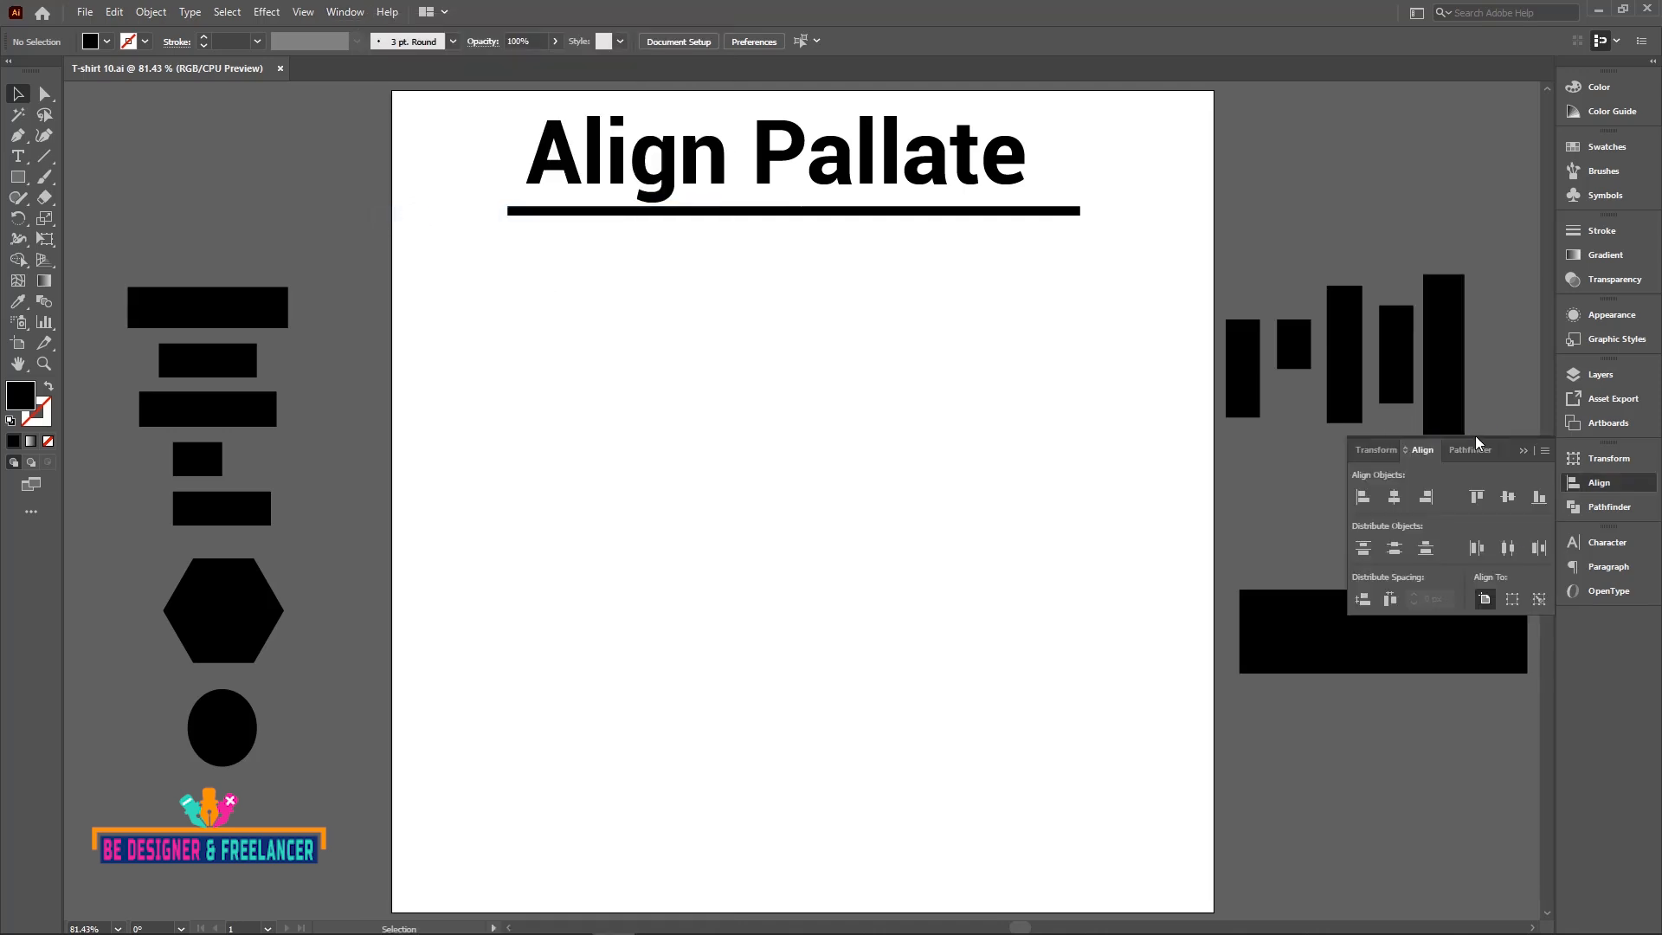
click(1523, 450)
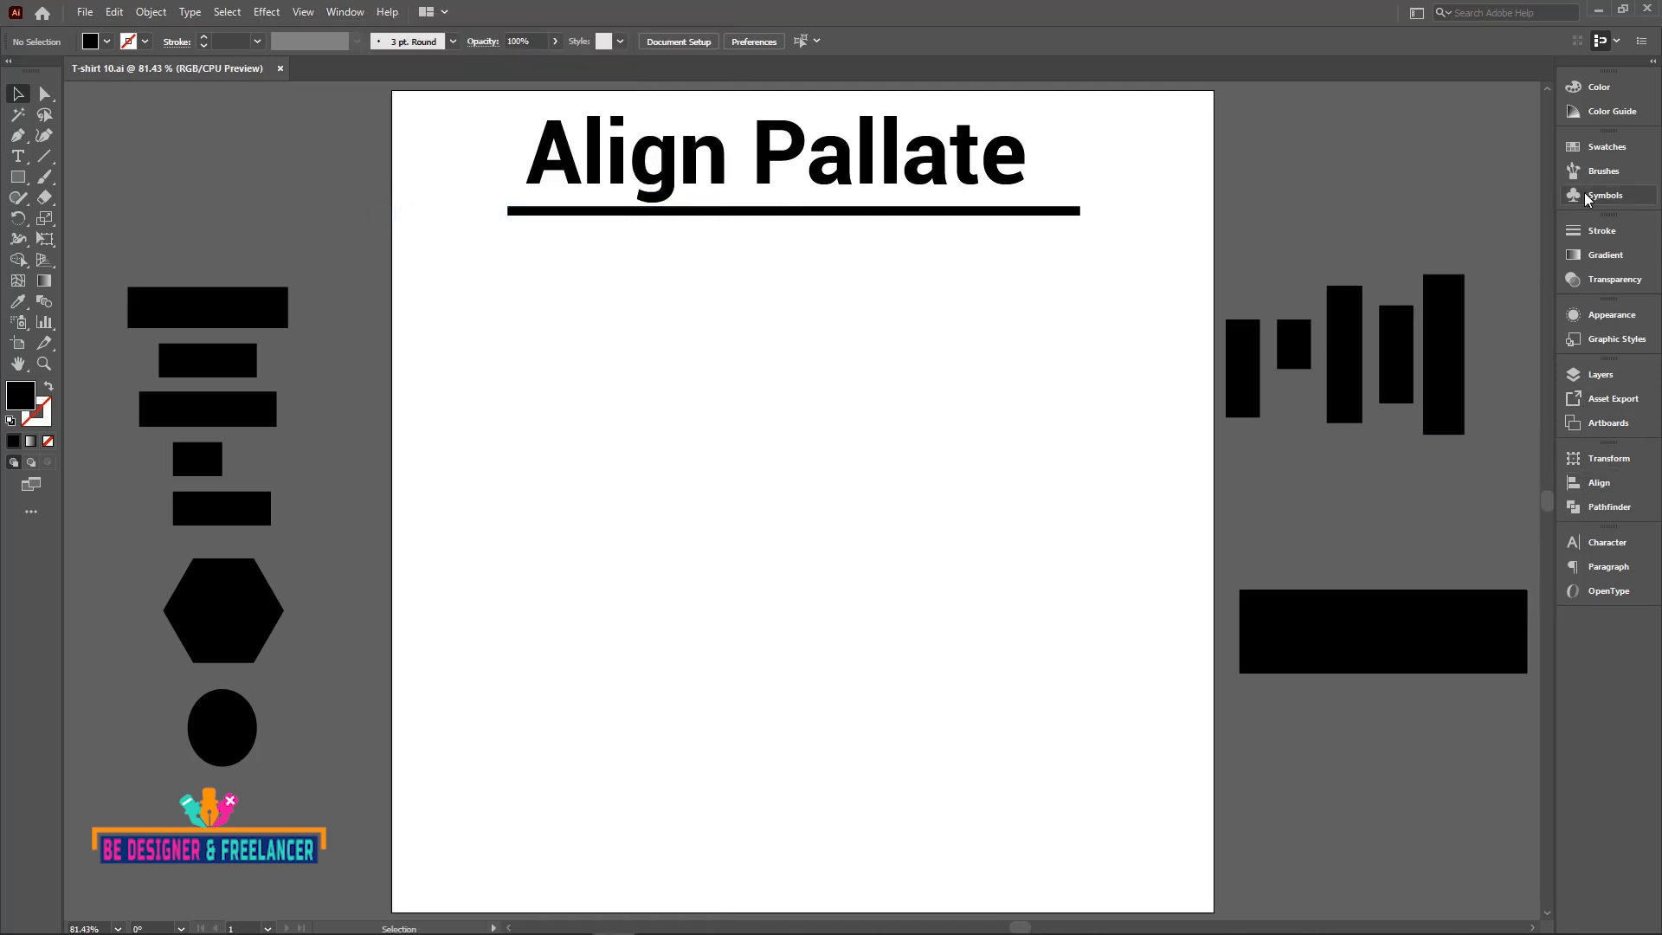
click(1592, 485)
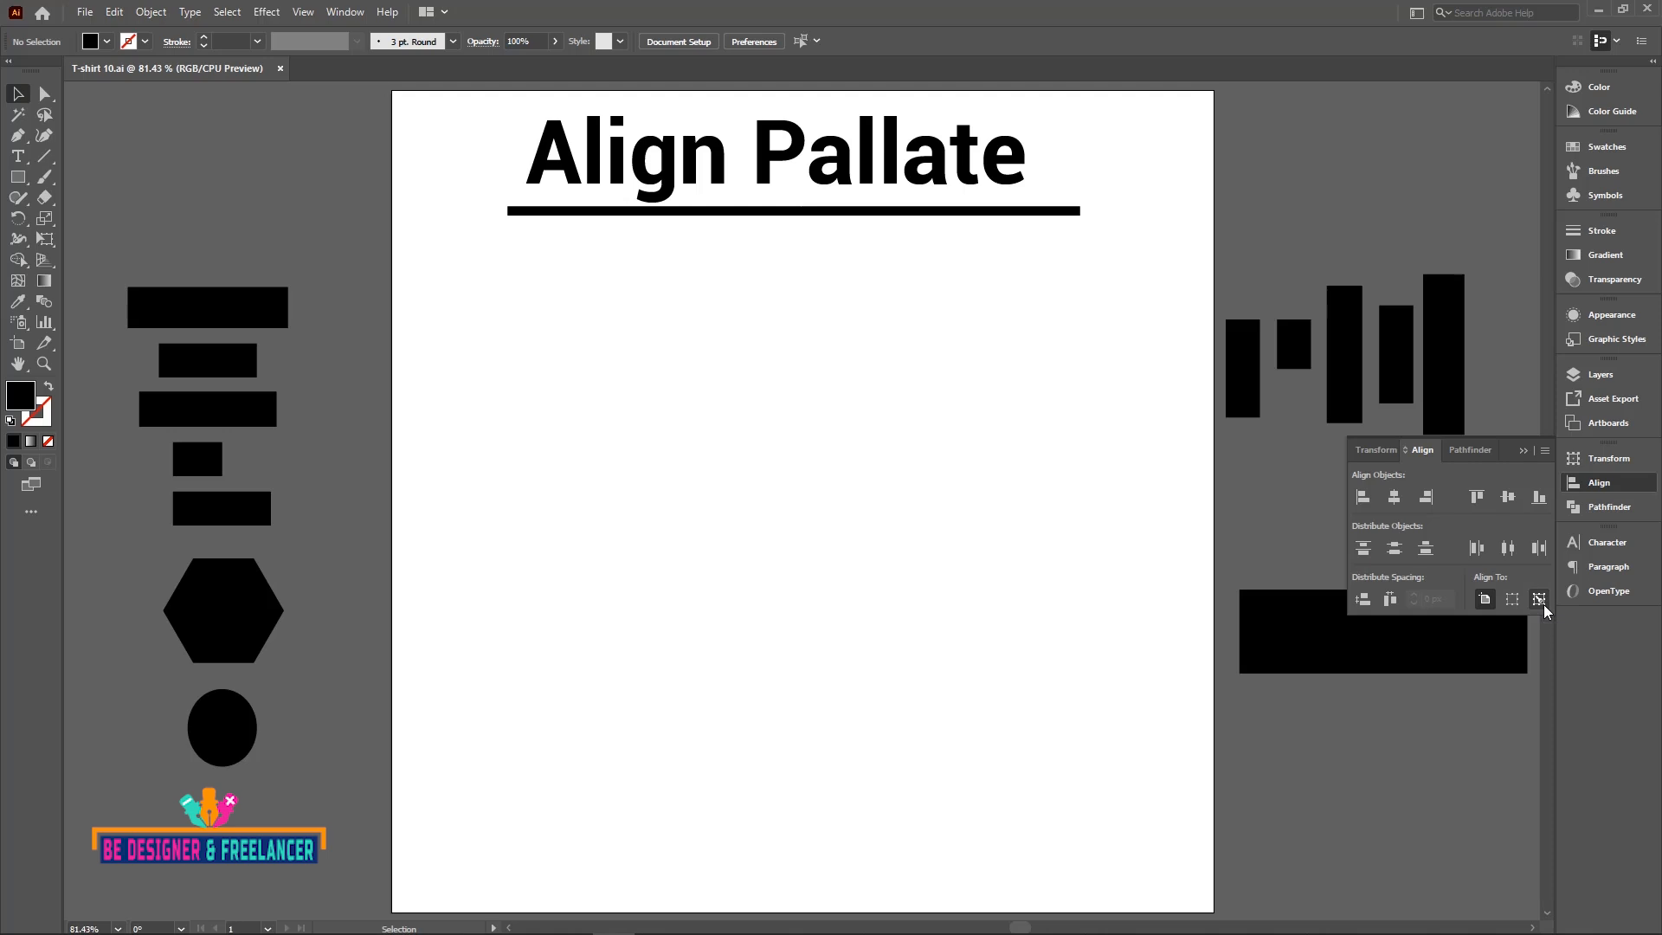
Step: Place the wide black rectangle on the artboard and align it horizontally to the artboard's left, center and right in turn
click(1483, 601)
drag(1396, 660, 845, 591)
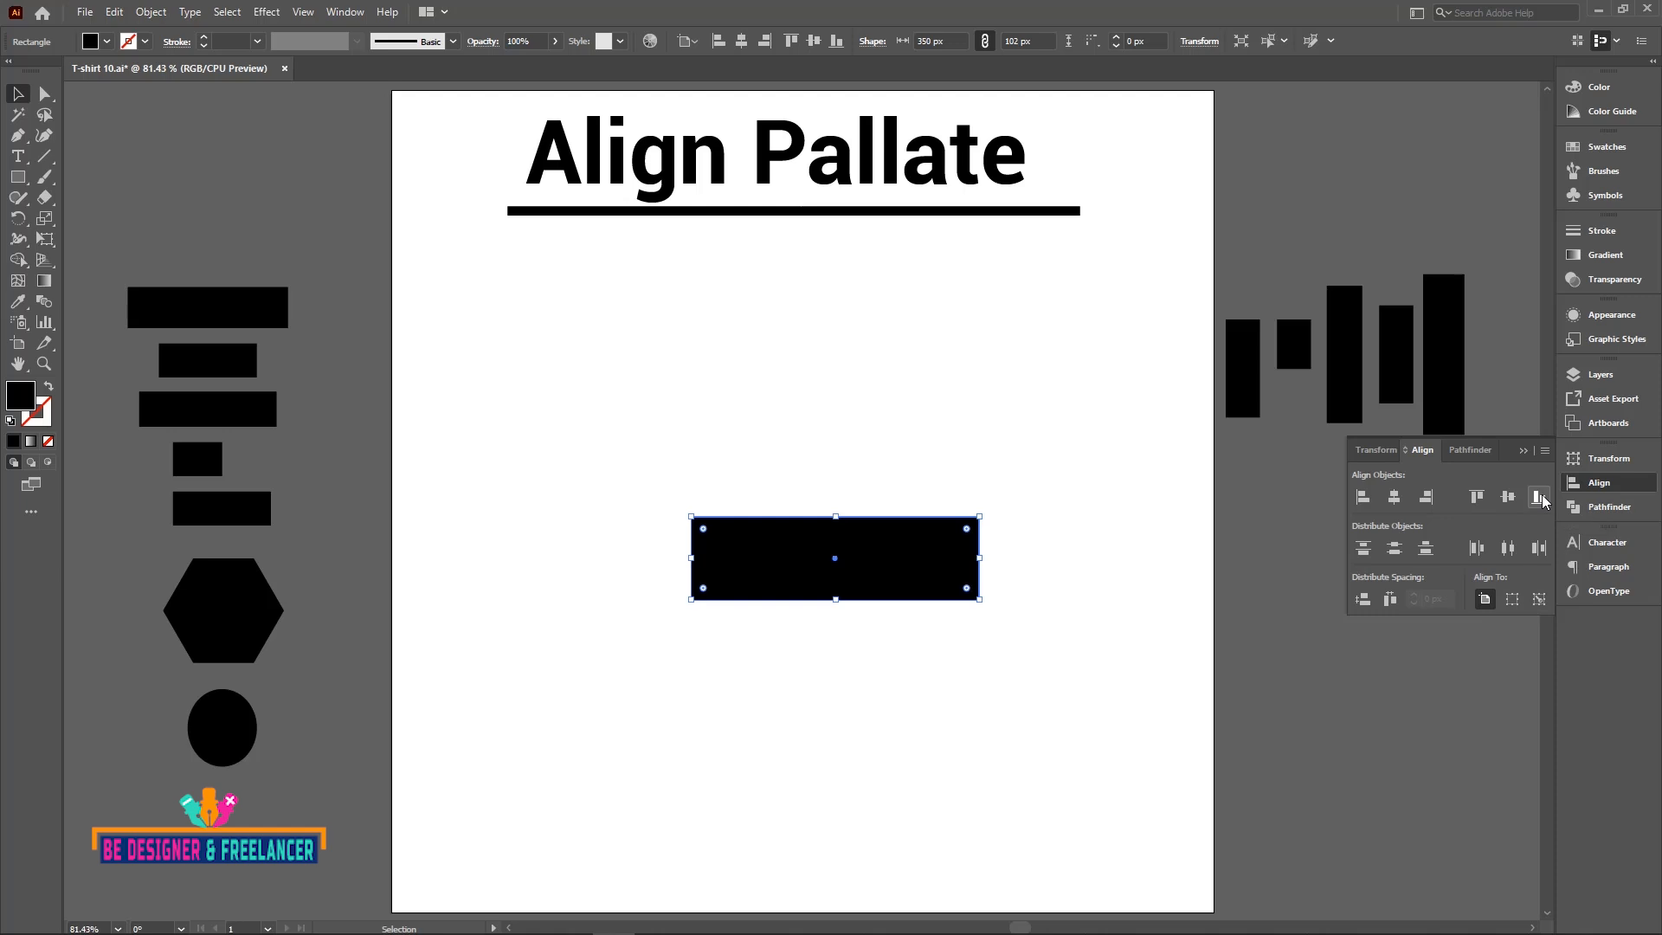
click(1363, 497)
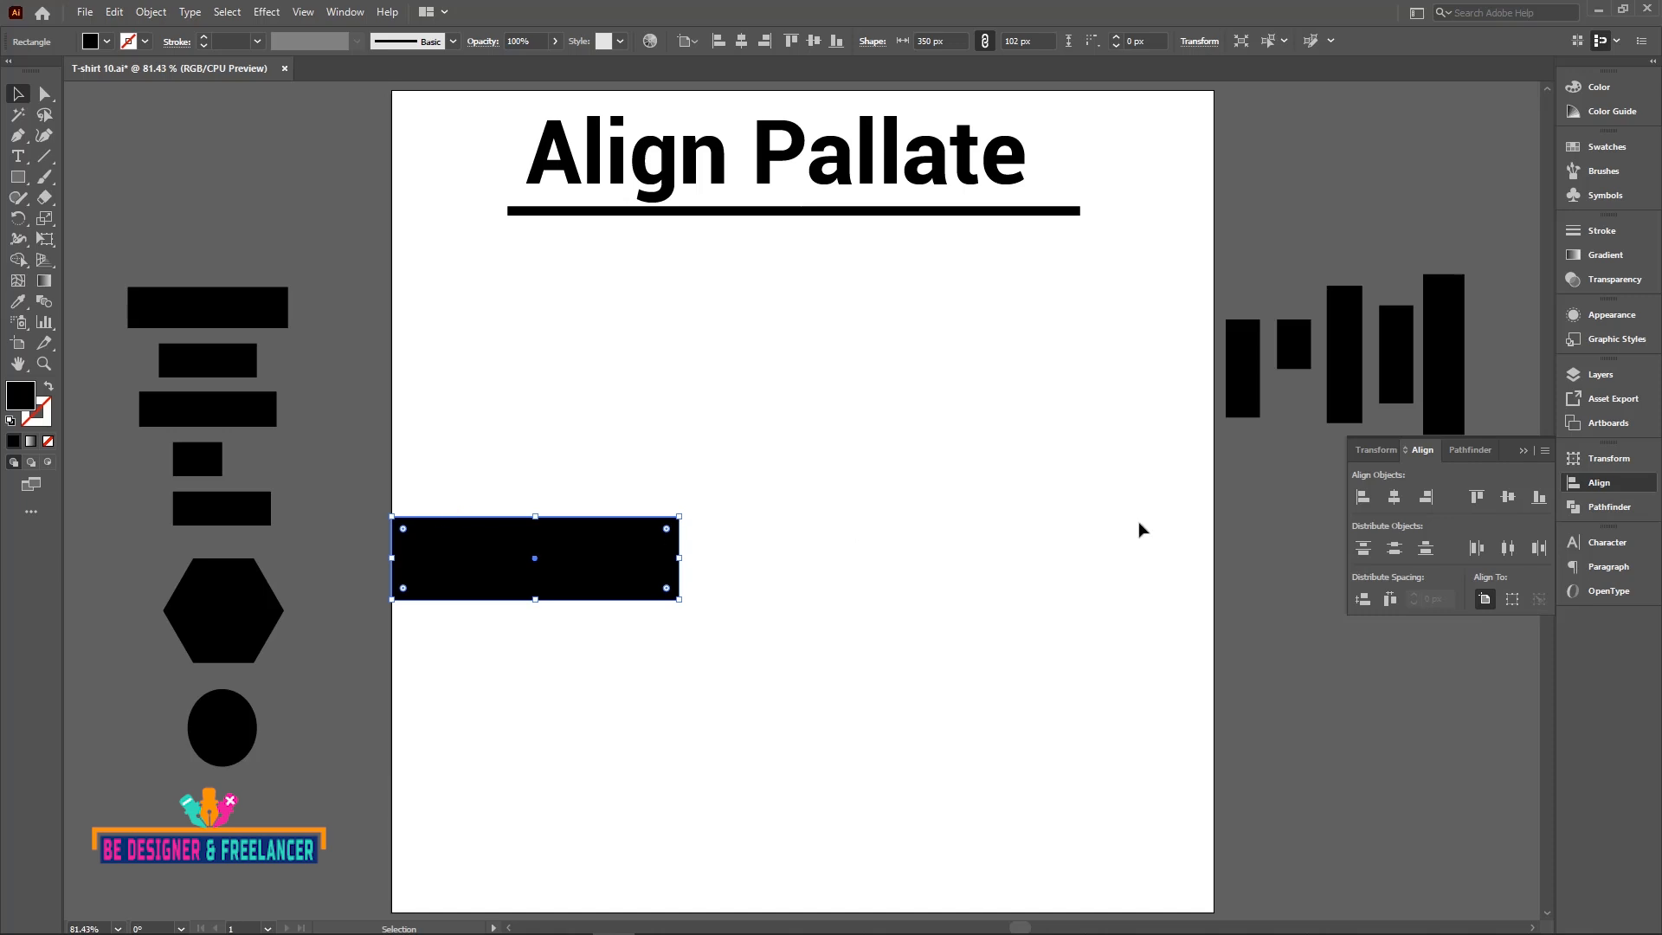
click(1393, 497)
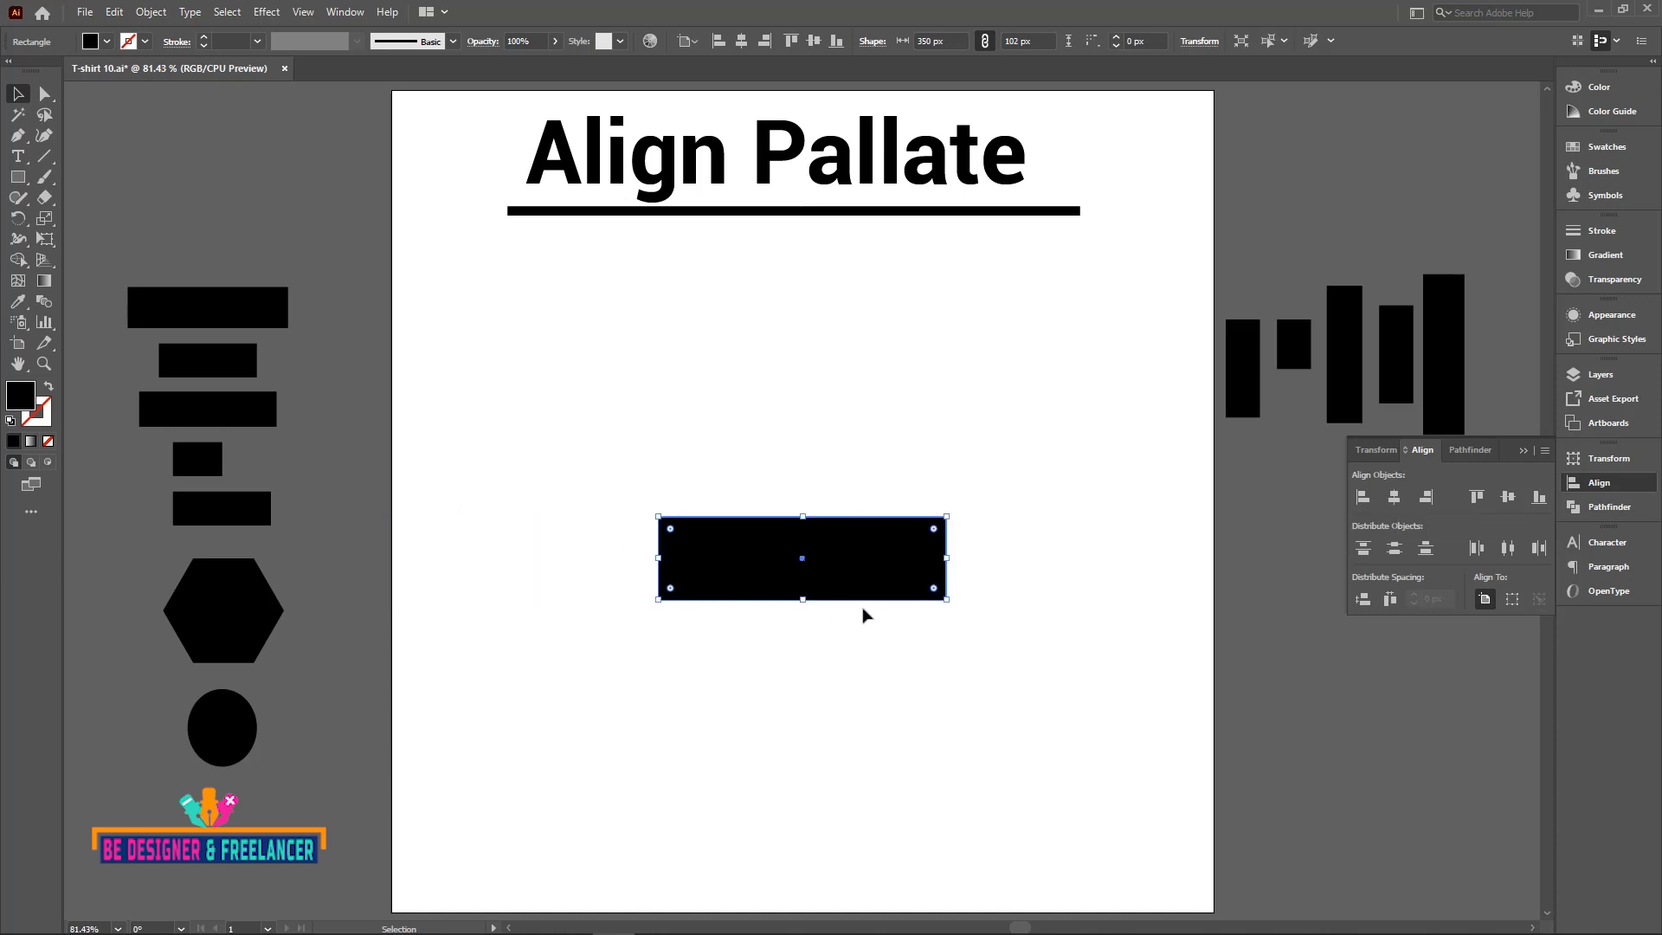
click(1426, 496)
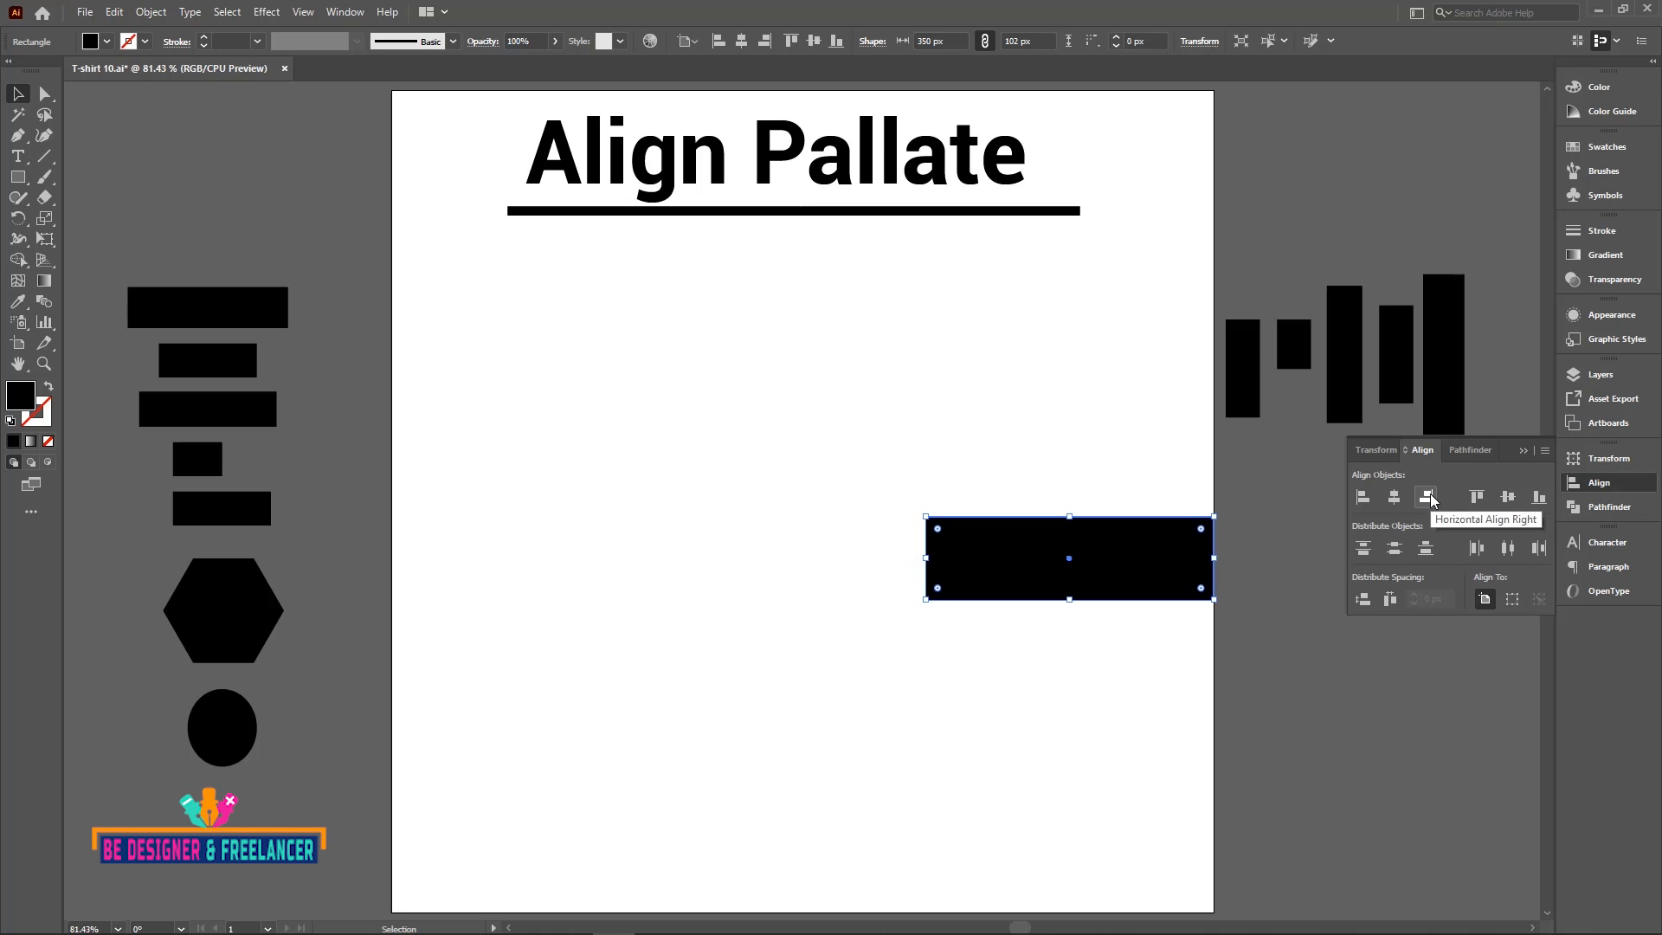
Step: Align the wide rectangle vertically to the artboard's top, center and bottom in turn
click(1483, 499)
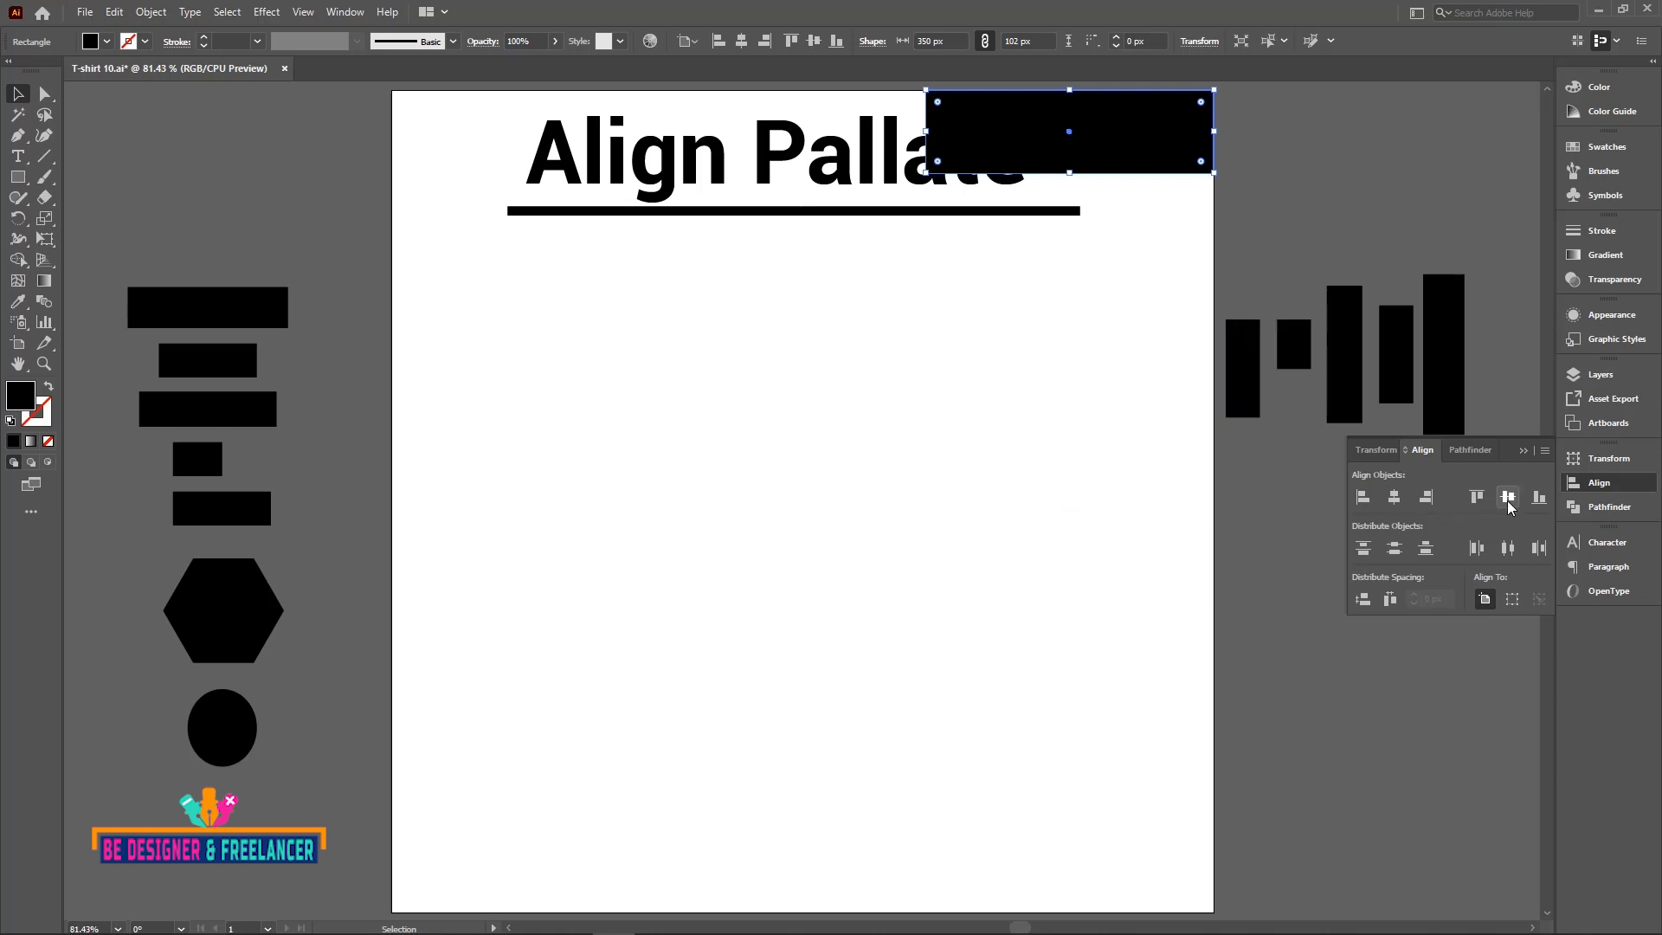
click(1508, 499)
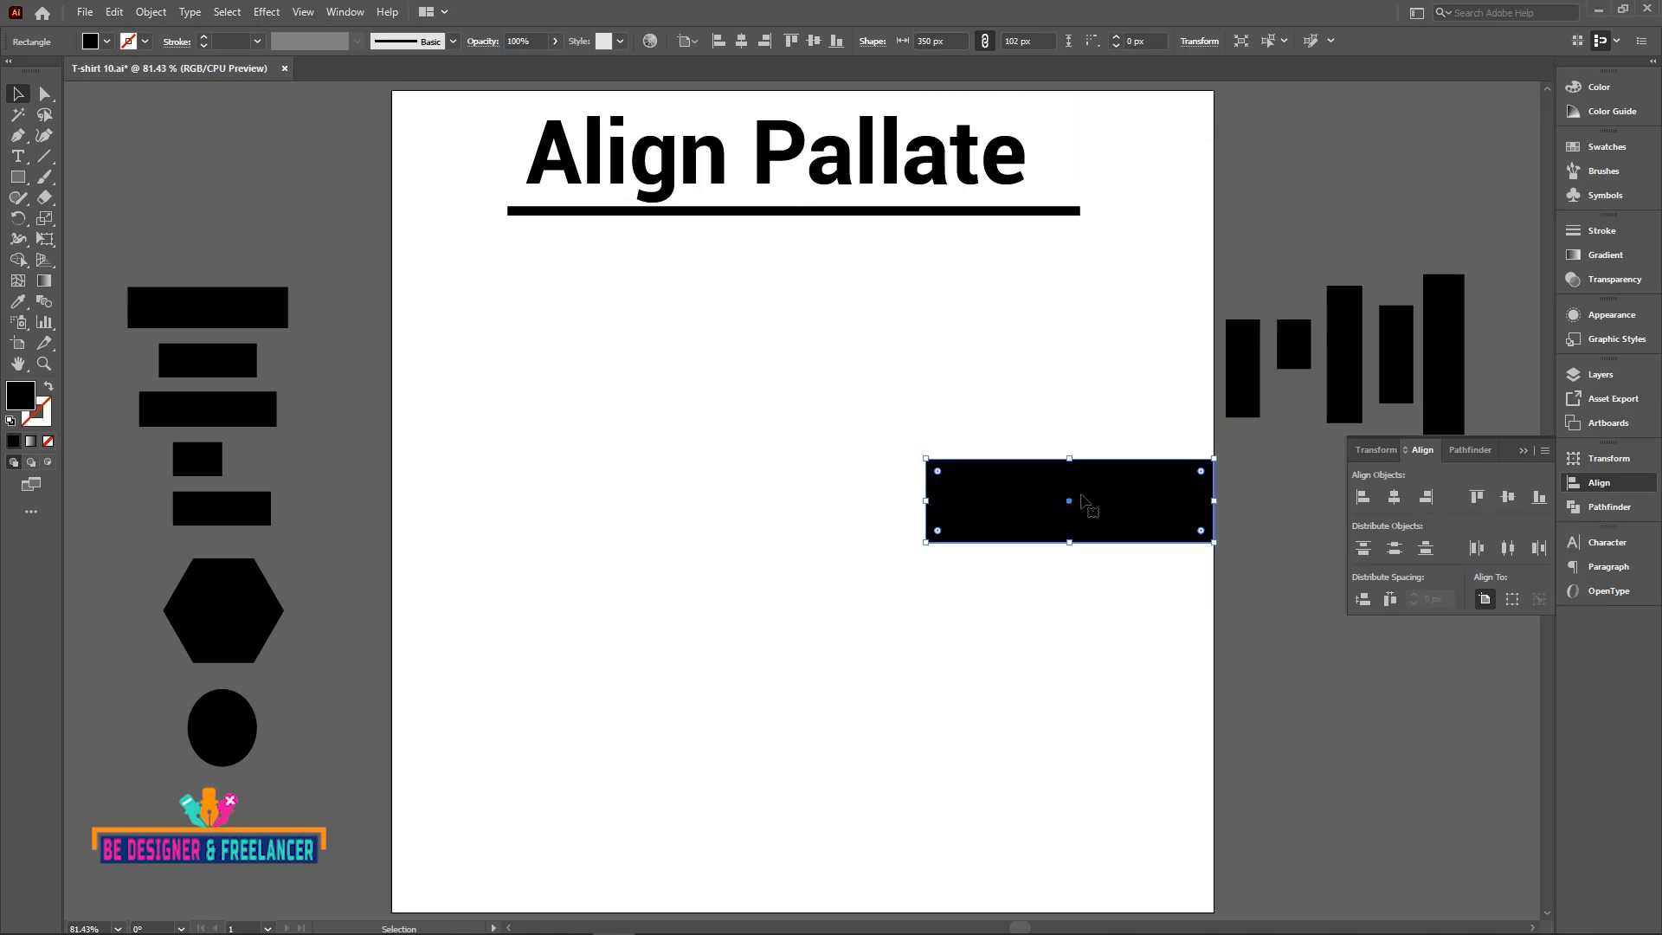
click(1539, 497)
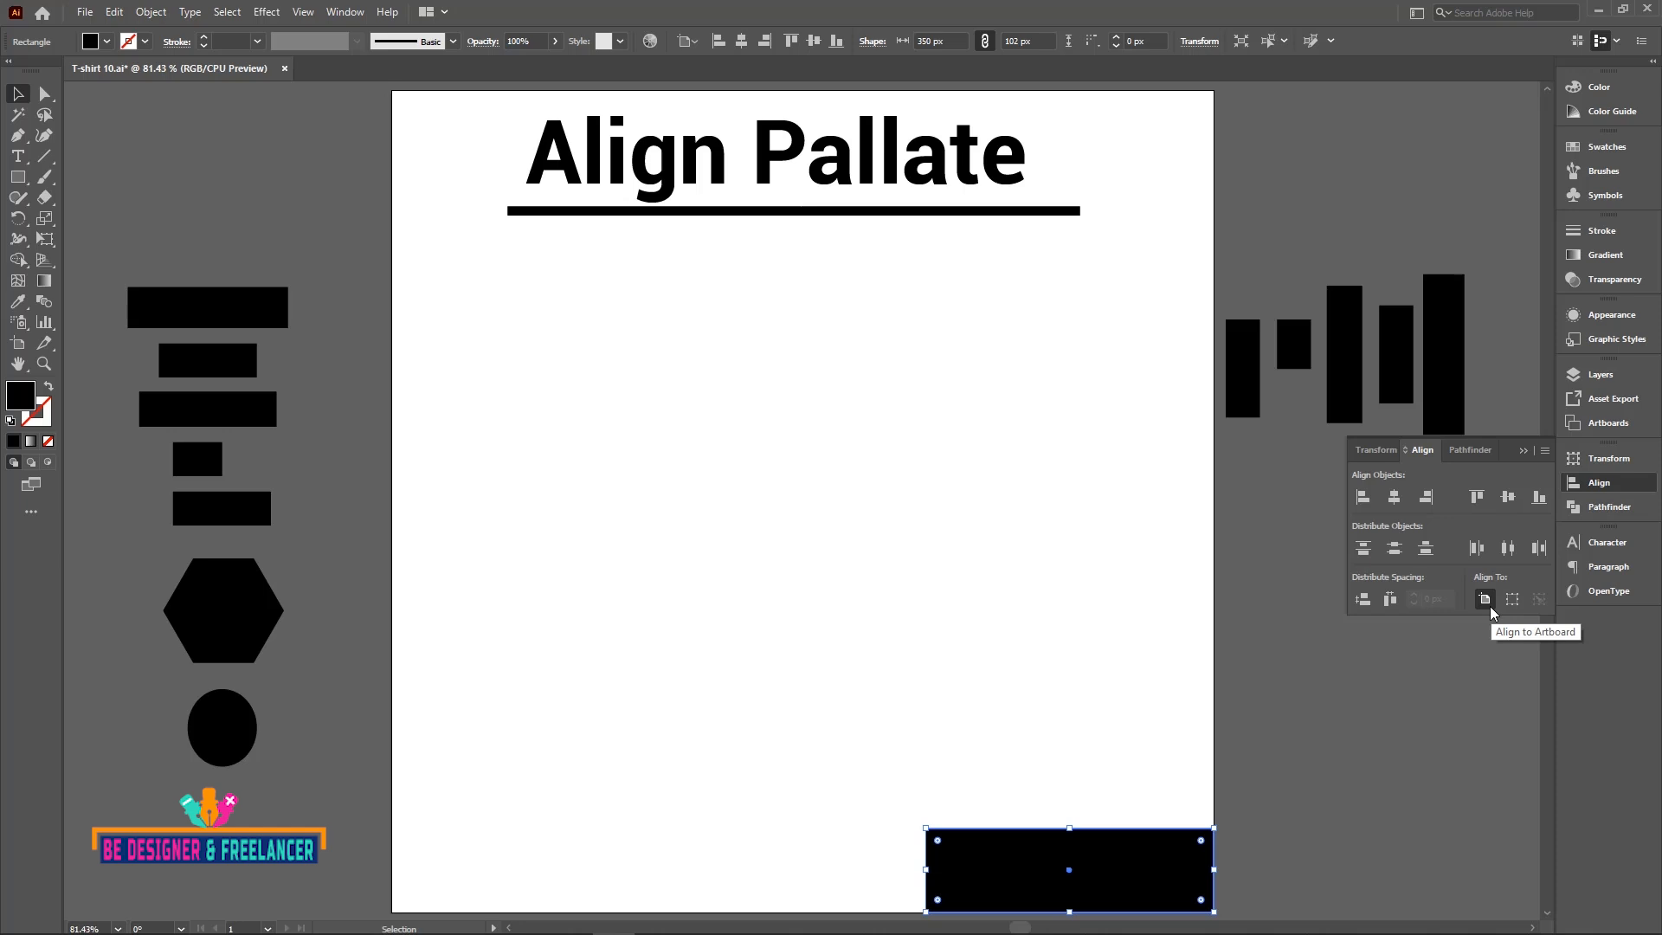
Step: Move the wide rectangle off the artboard's right side and bring the column of seven shapes onto the middle of the artboard
drag(1047, 855, 1382, 802)
click(1373, 715)
drag(108, 239, 312, 792)
drag(179, 308, 782, 334)
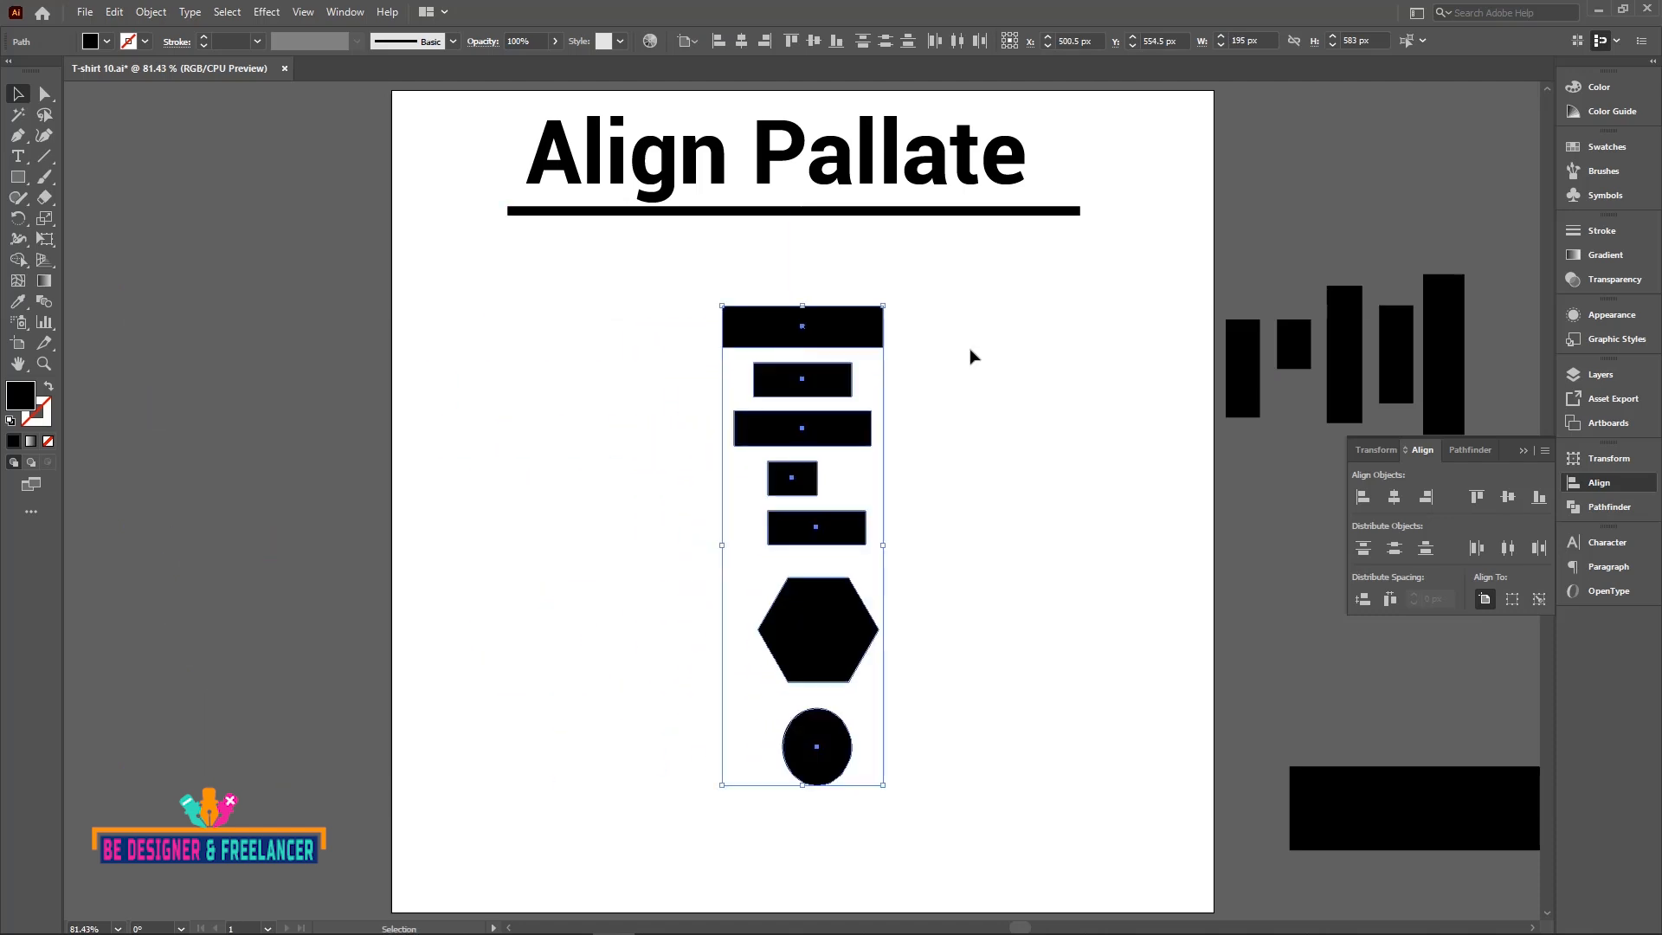
click(1019, 338)
Step: Select the seven stacked shapes and align them relative to the selection: left, horizontal center, then right
drag(937, 283, 725, 796)
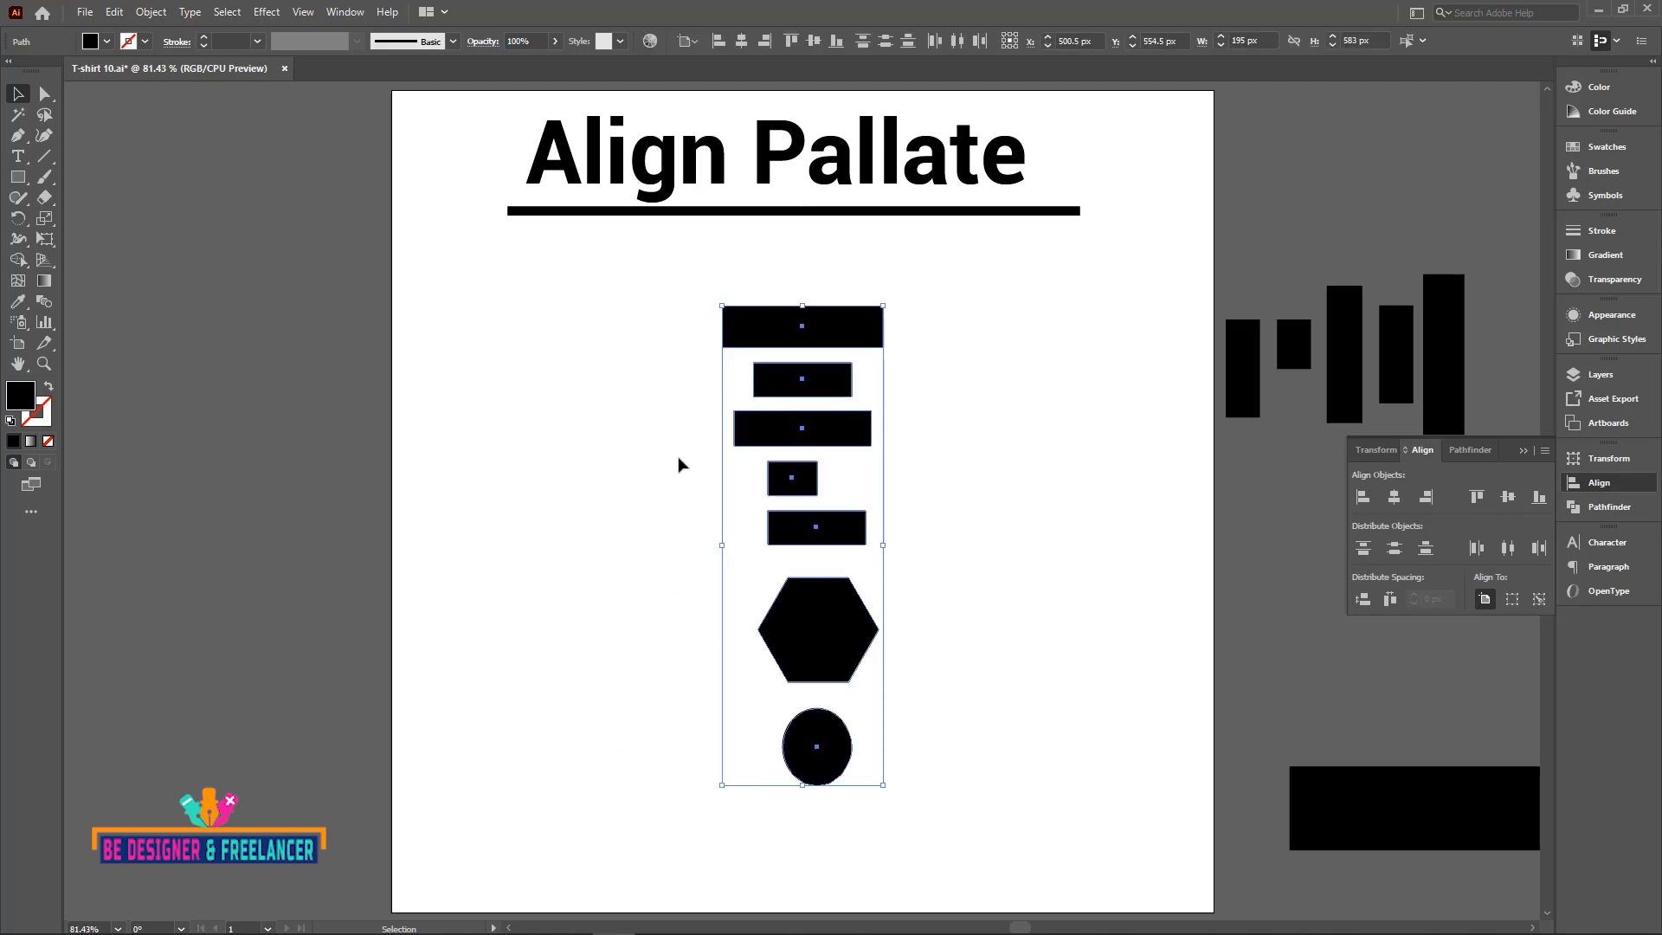
click(1513, 600)
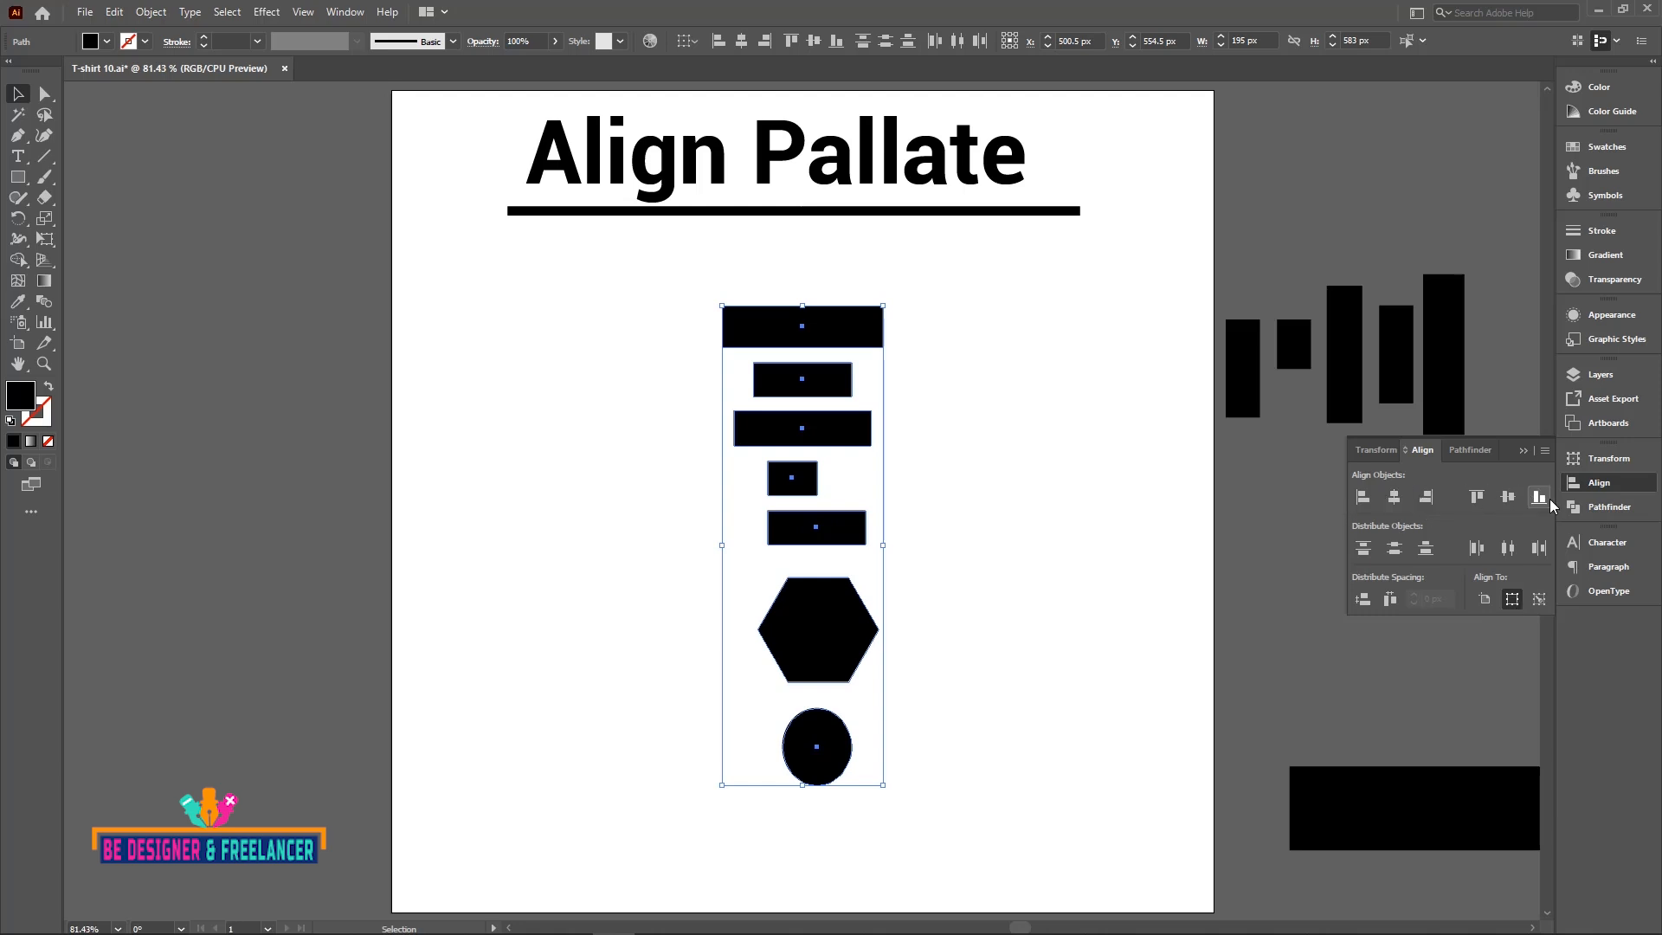
click(1362, 497)
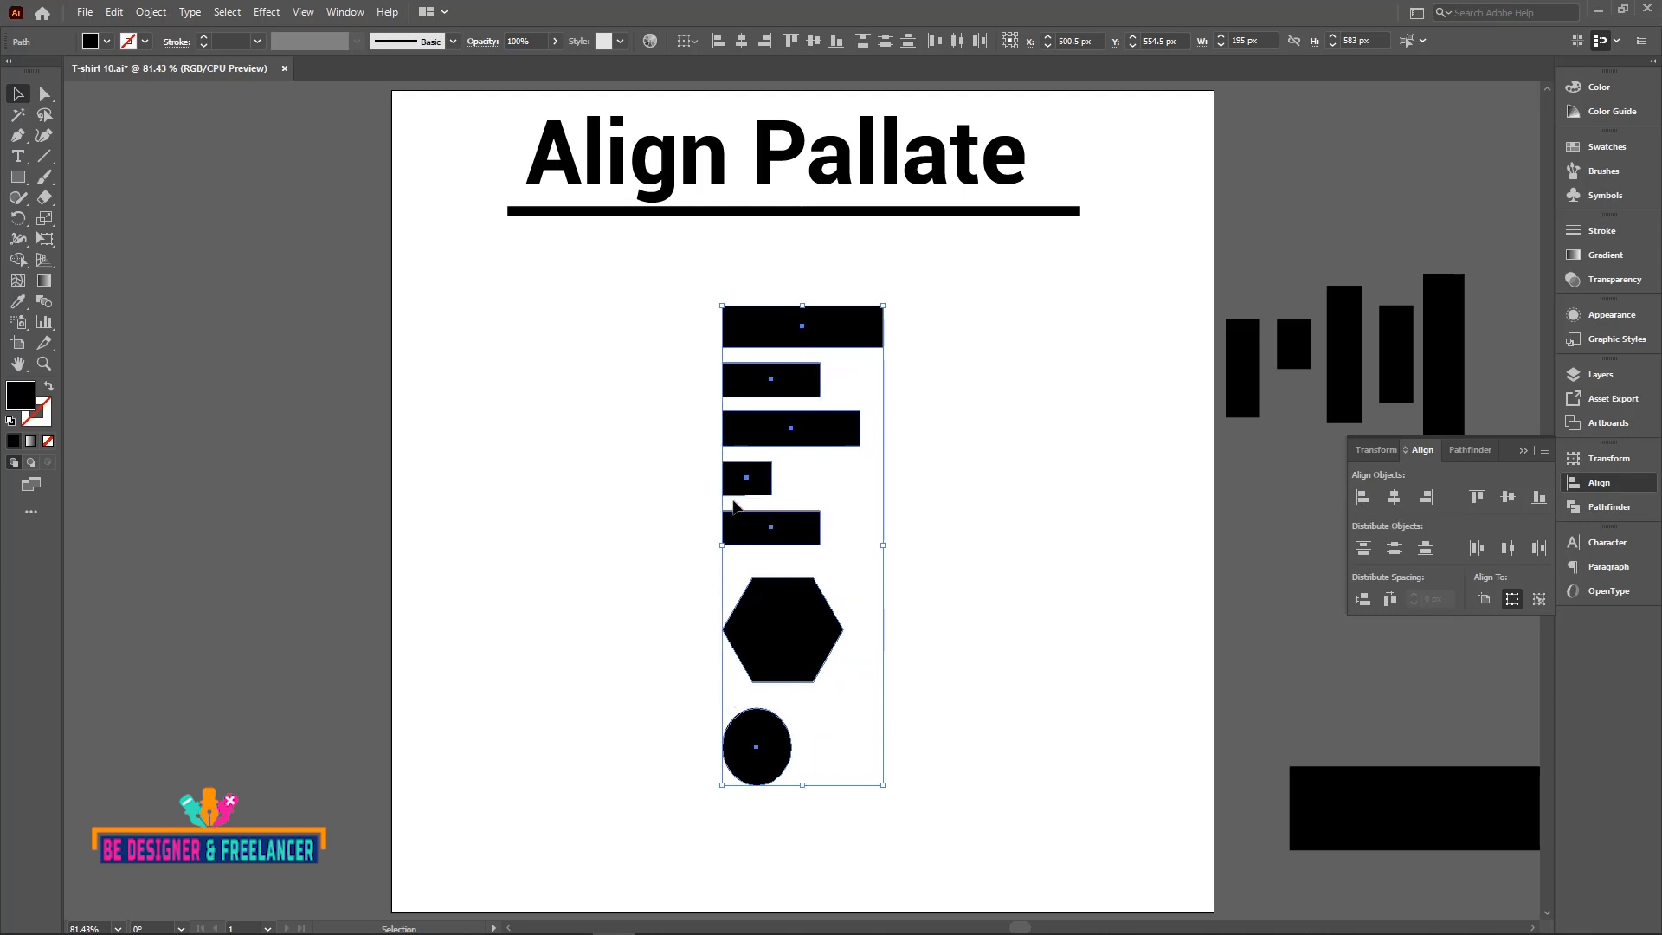
click(1394, 498)
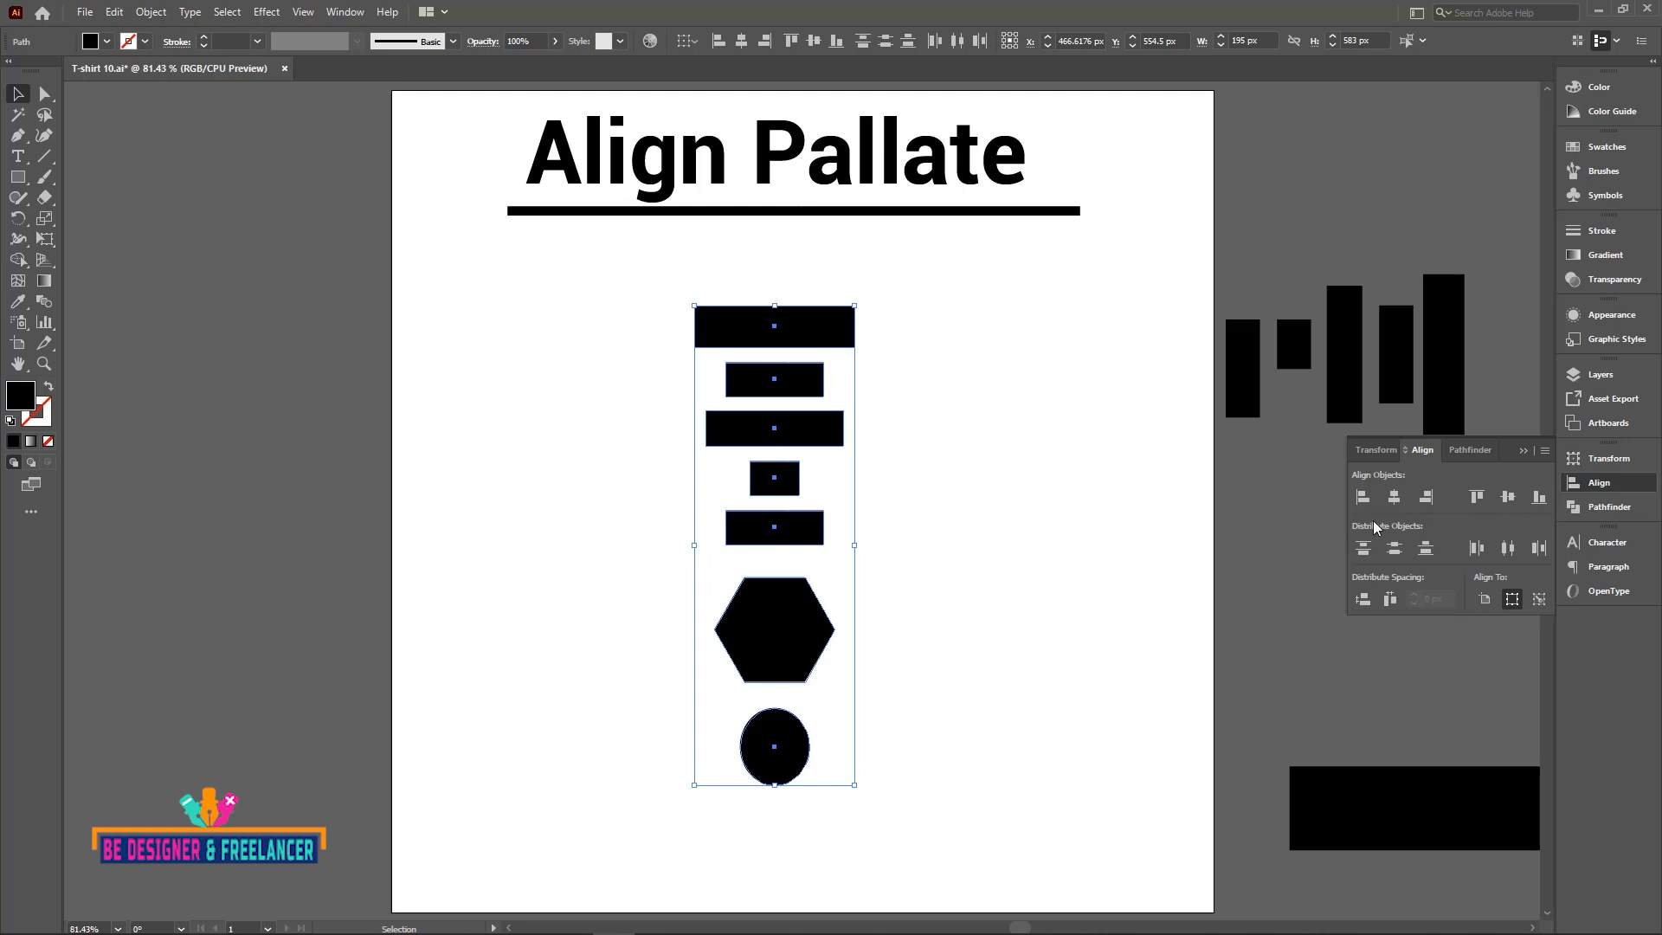
click(1425, 499)
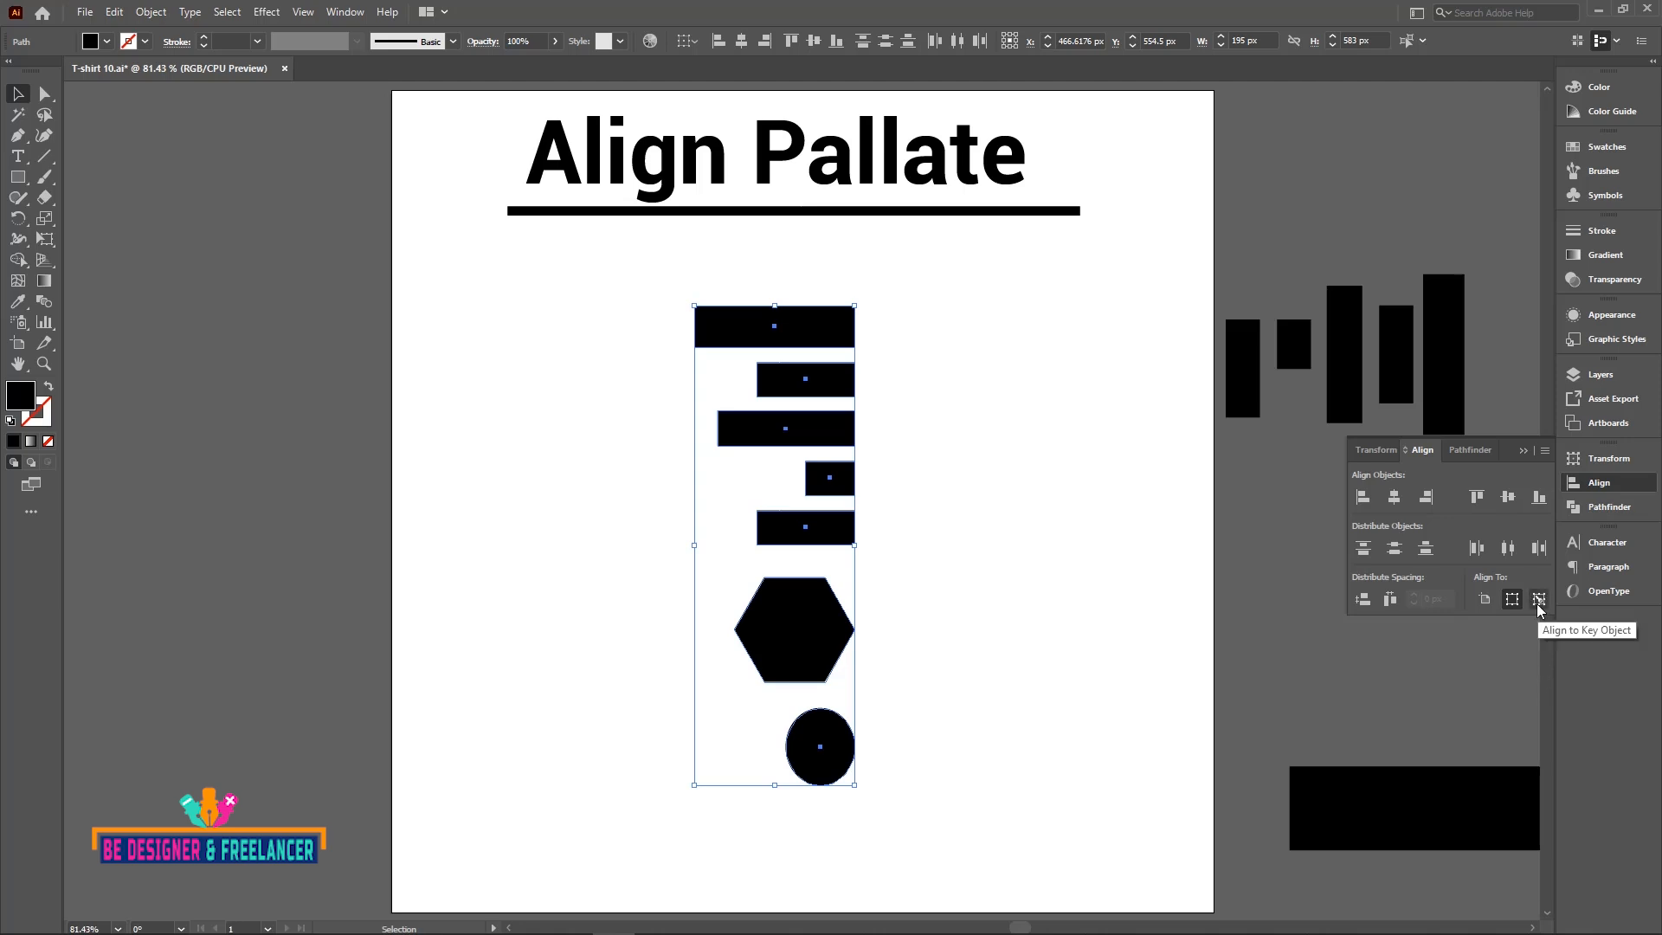
Step: Make the fifth bar the key object of the stacked shapes and align them to its left, center and right in turn
click(686, 334)
drag(649, 293, 924, 842)
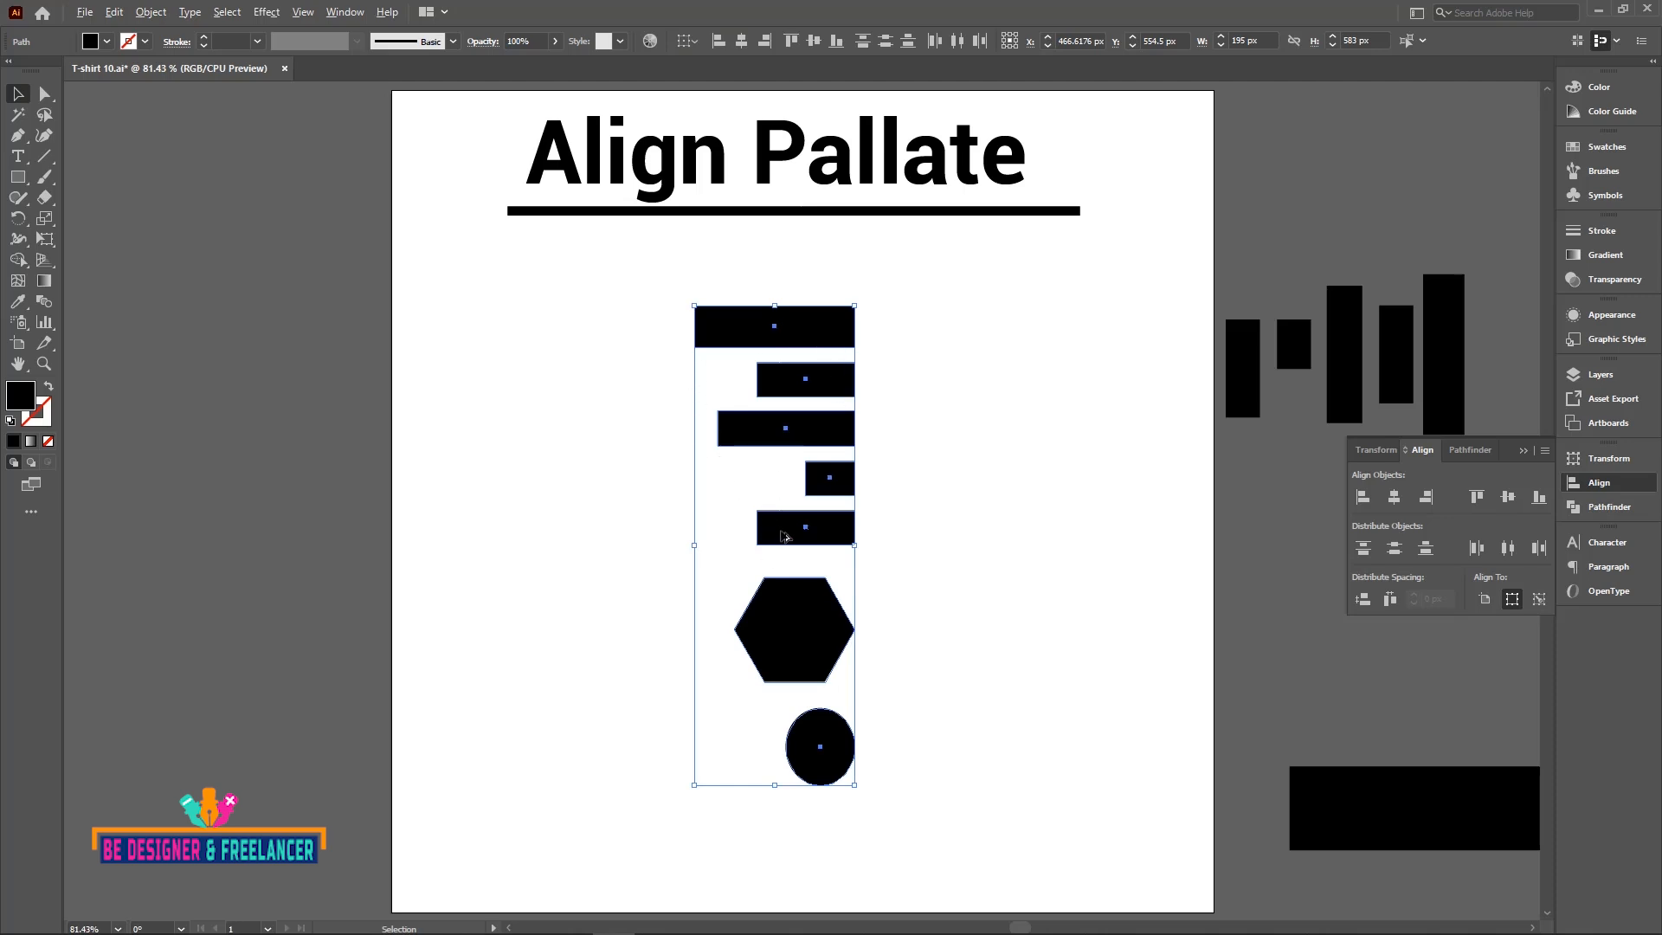
click(782, 536)
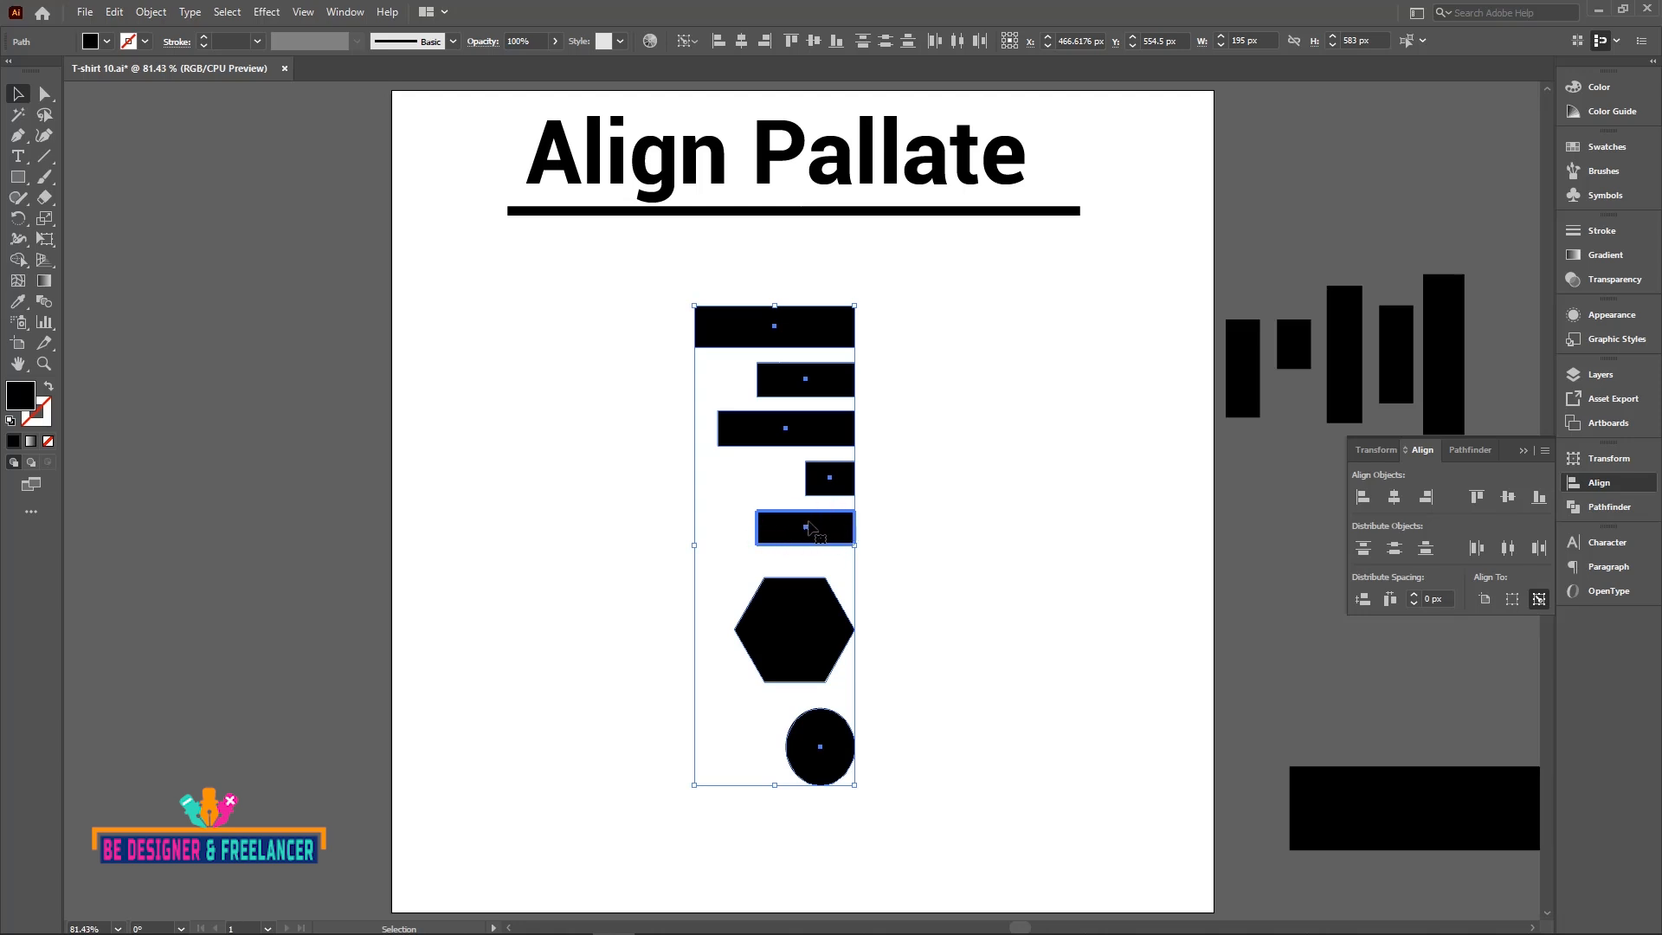
click(1363, 499)
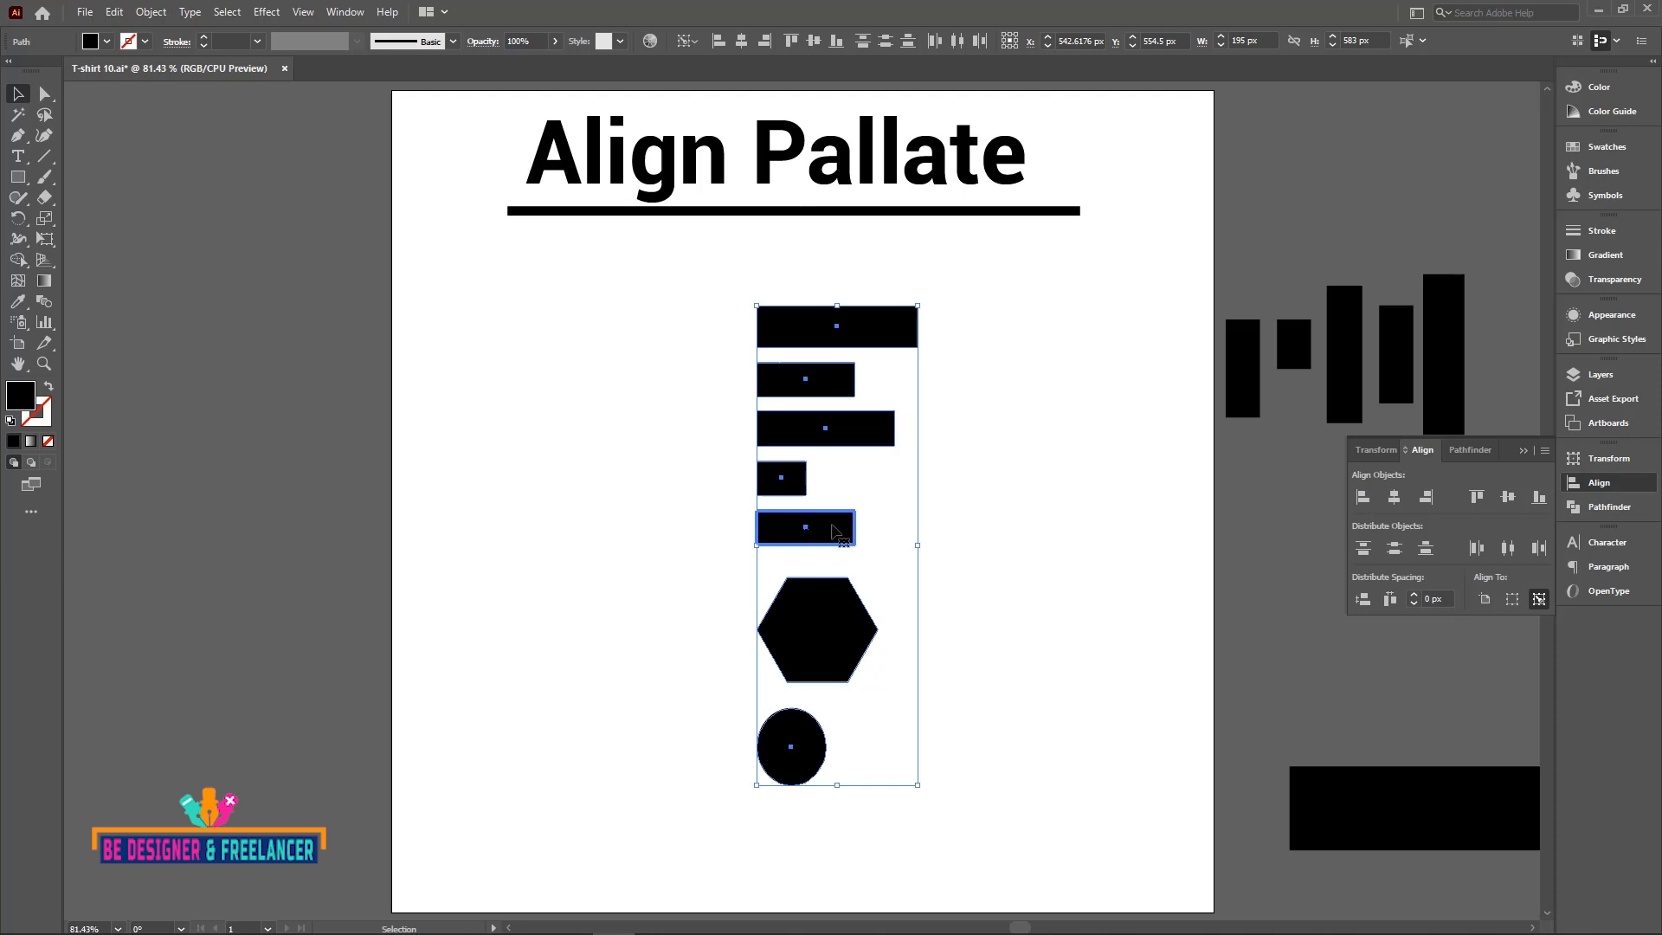
click(1394, 498)
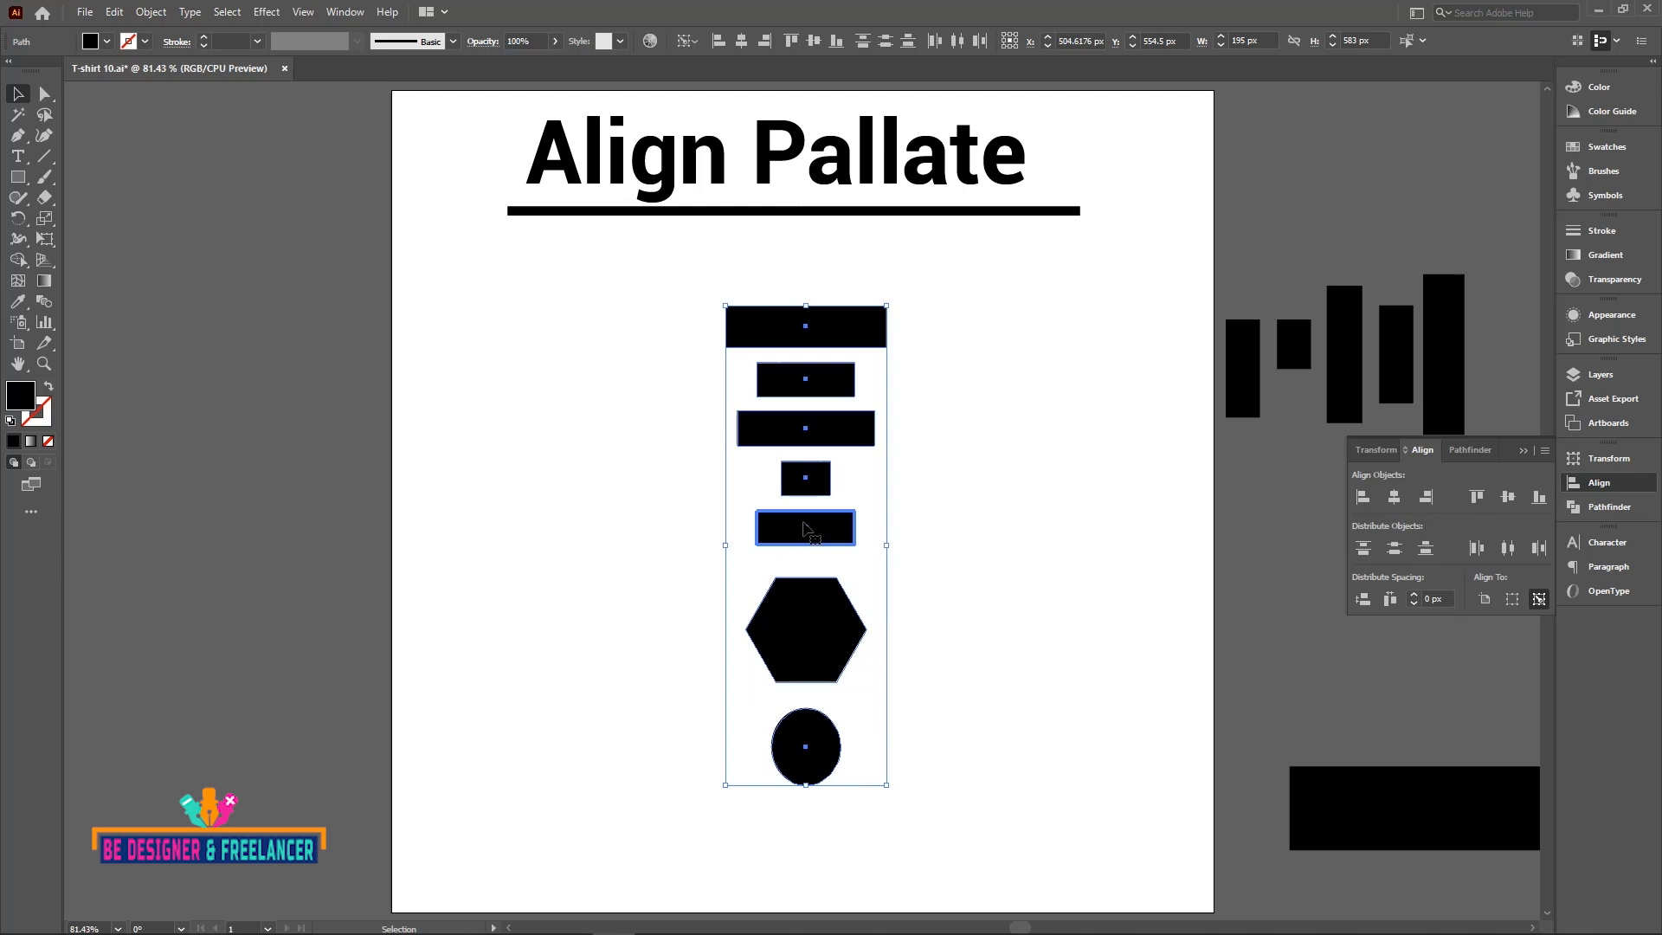
click(1426, 498)
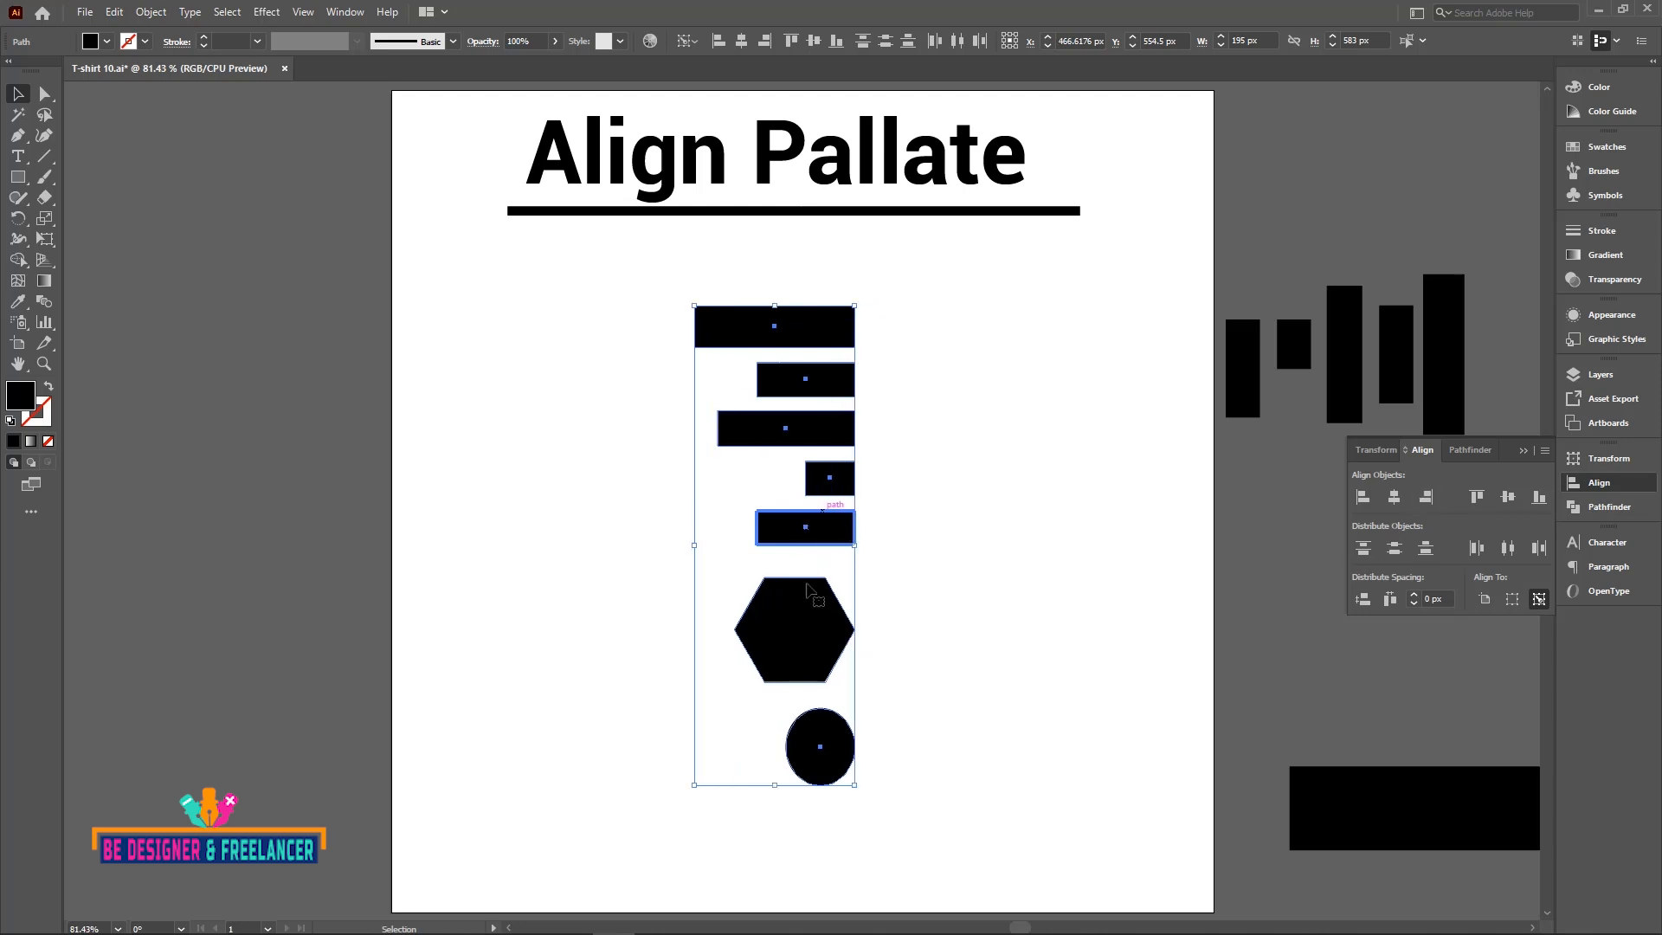
Step: Move the whole column of seven shapes back off the artboard to its left side
click(920, 424)
drag(890, 288, 762, 775)
drag(824, 440, 244, 440)
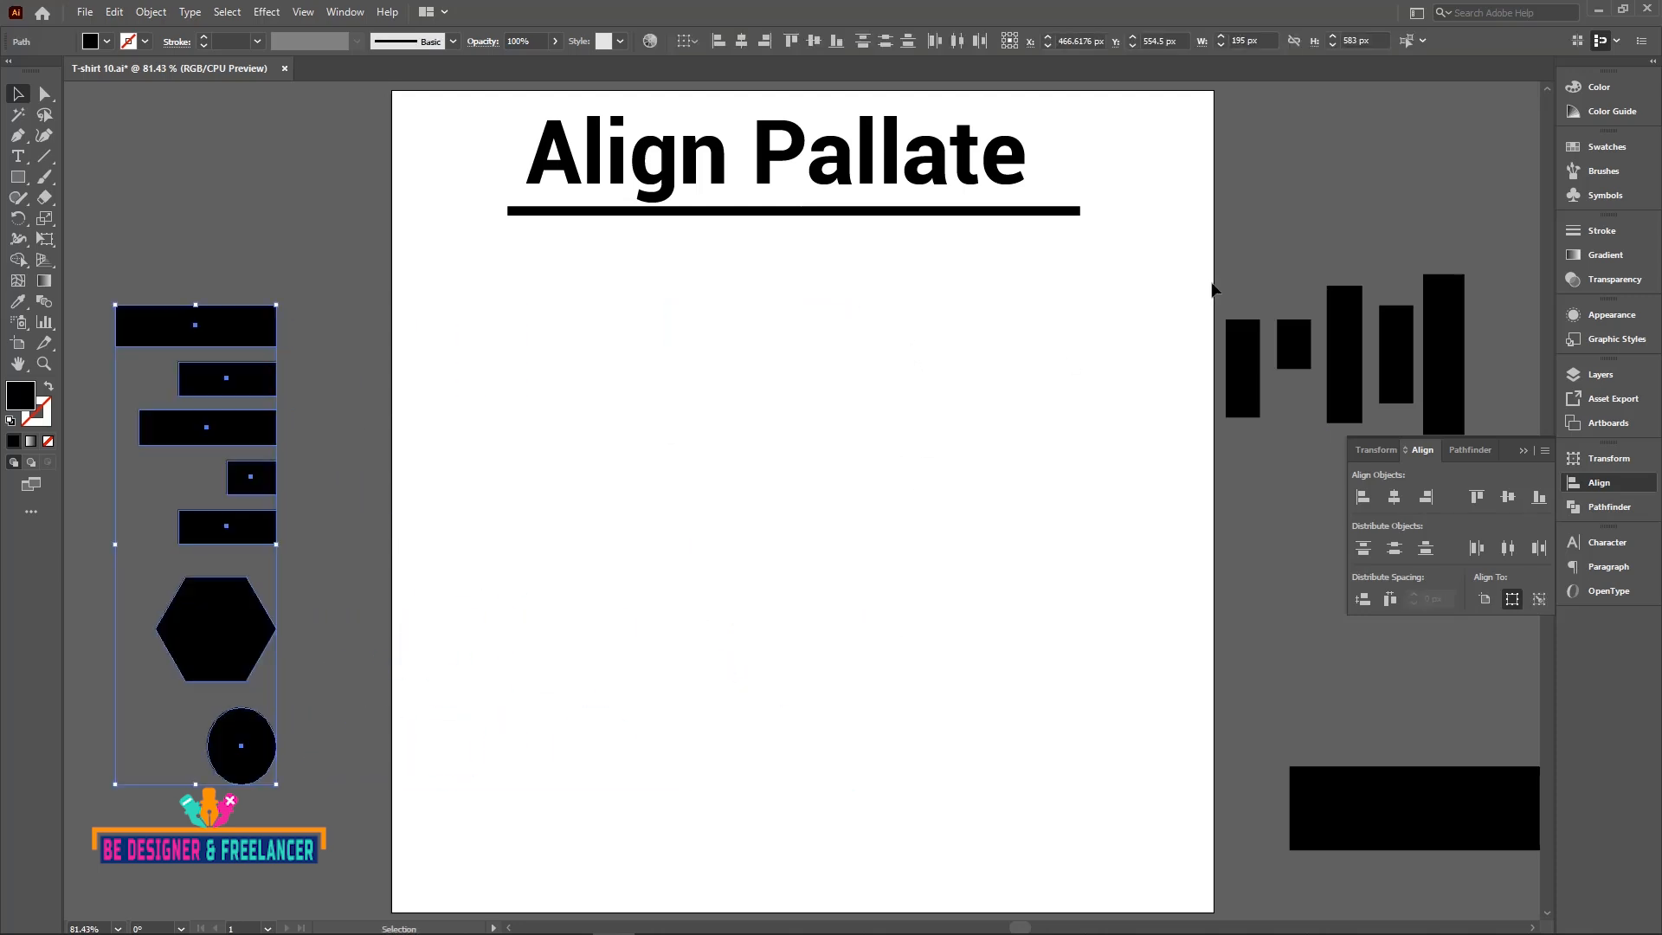
Step: Move the five vertical bars from beside the artboard onto its middle, below the heading
click(1138, 212)
drag(1137, 211, 809, 245)
drag(1168, 218, 847, 443)
drag(901, 386, 320, 483)
click(557, 471)
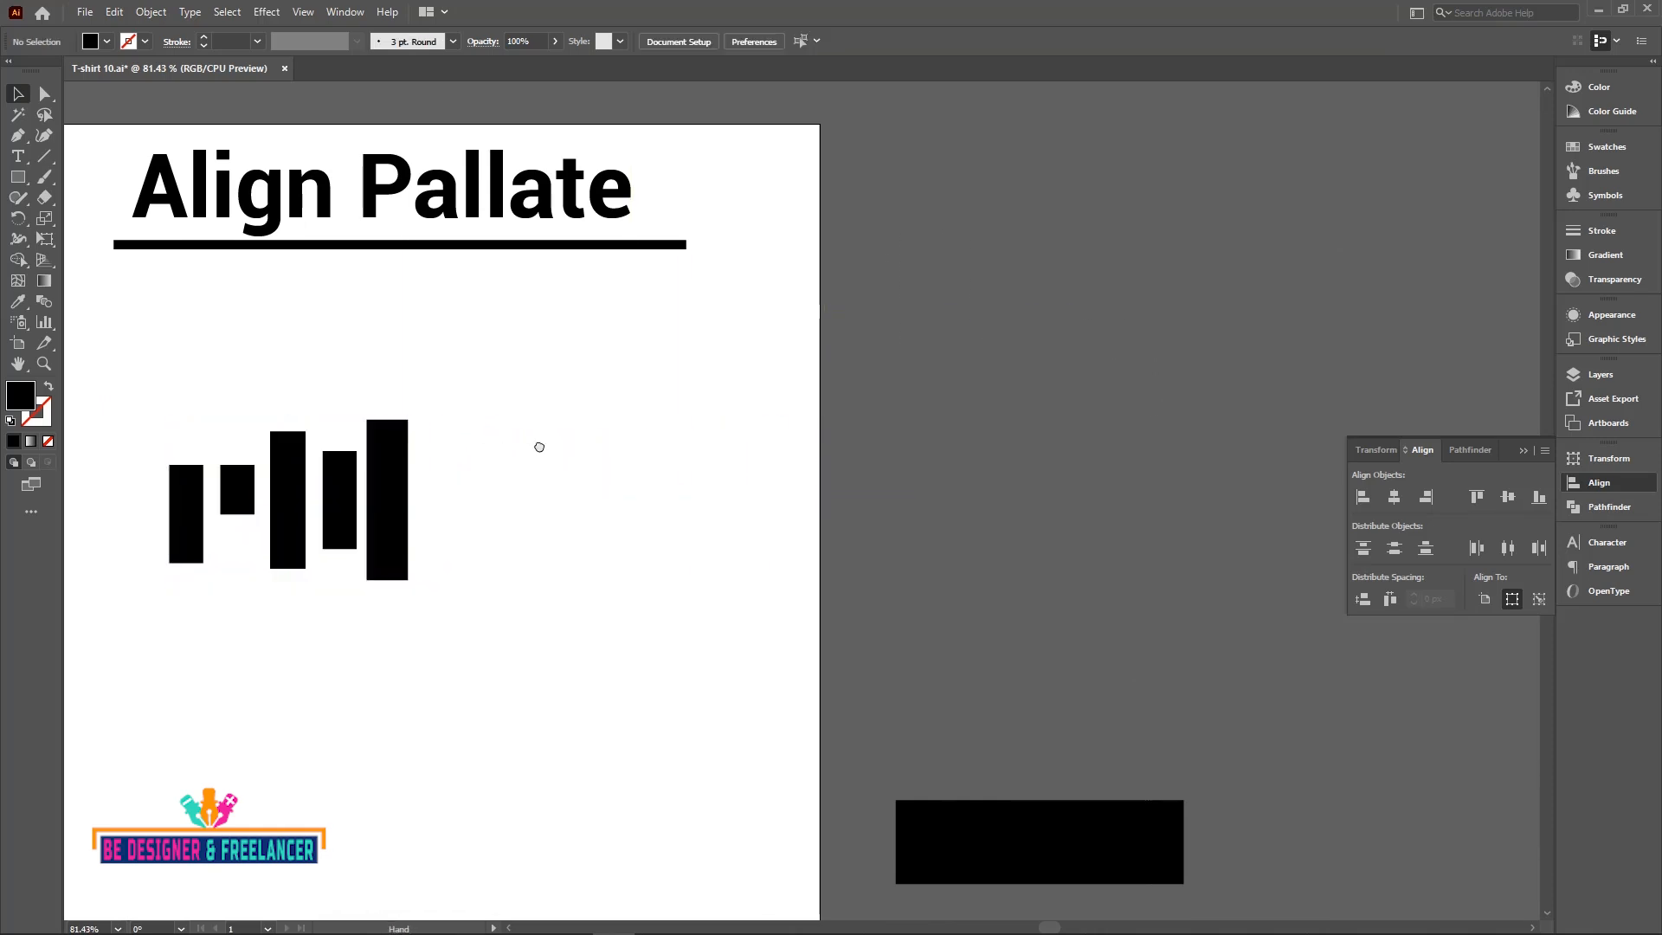
drag(491, 445, 987, 400)
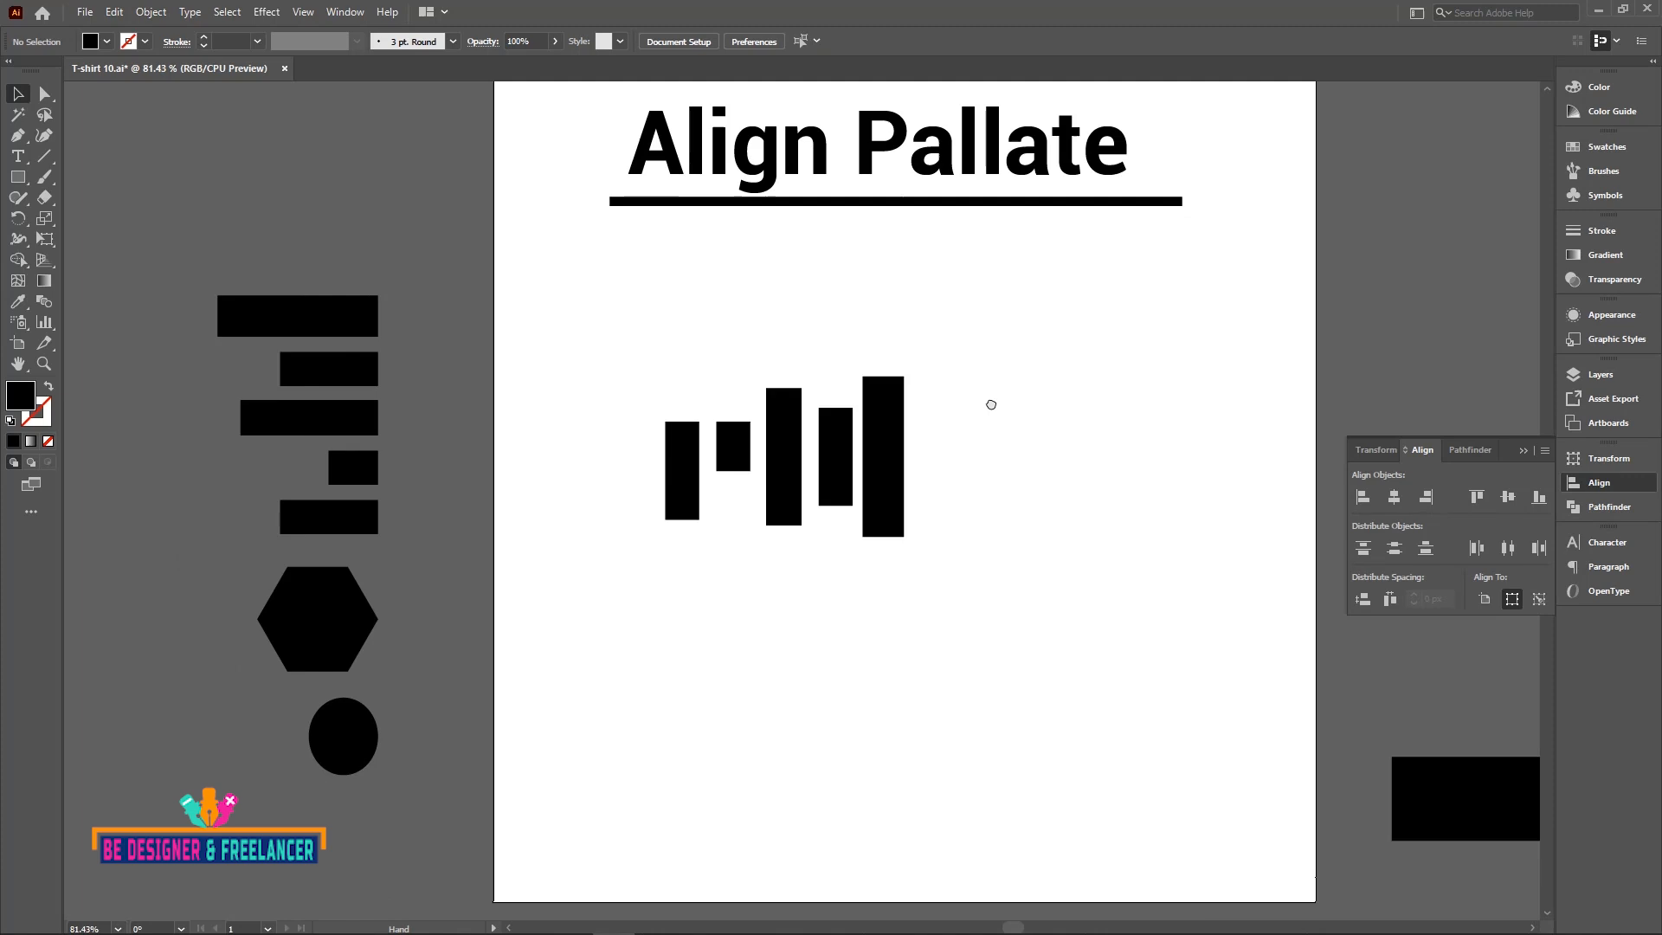
Step: Copy the hexagon and the ellipse from the column and place the copies in a row to the right of the vertical bars
click(337, 630)
drag(338, 622, 1010, 470)
drag(378, 736, 1119, 572)
click(1116, 571)
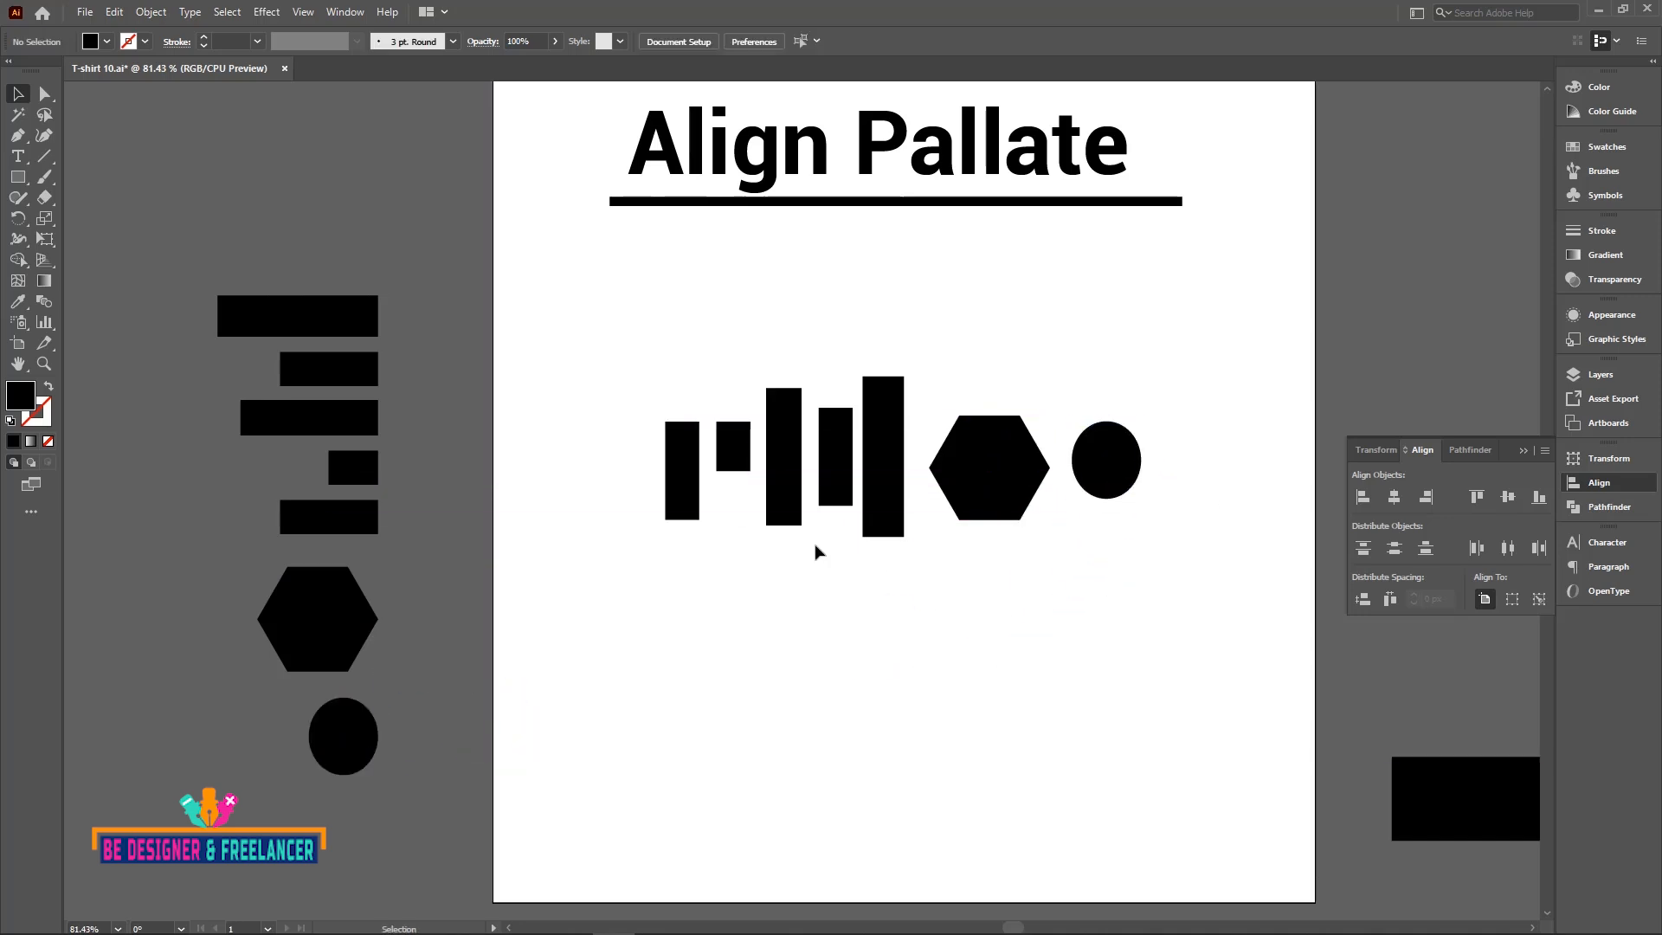
Step: Select the row of seven shapes and align them relative to the selection: top, vertical center, then bottom
drag(602, 315, 1172, 530)
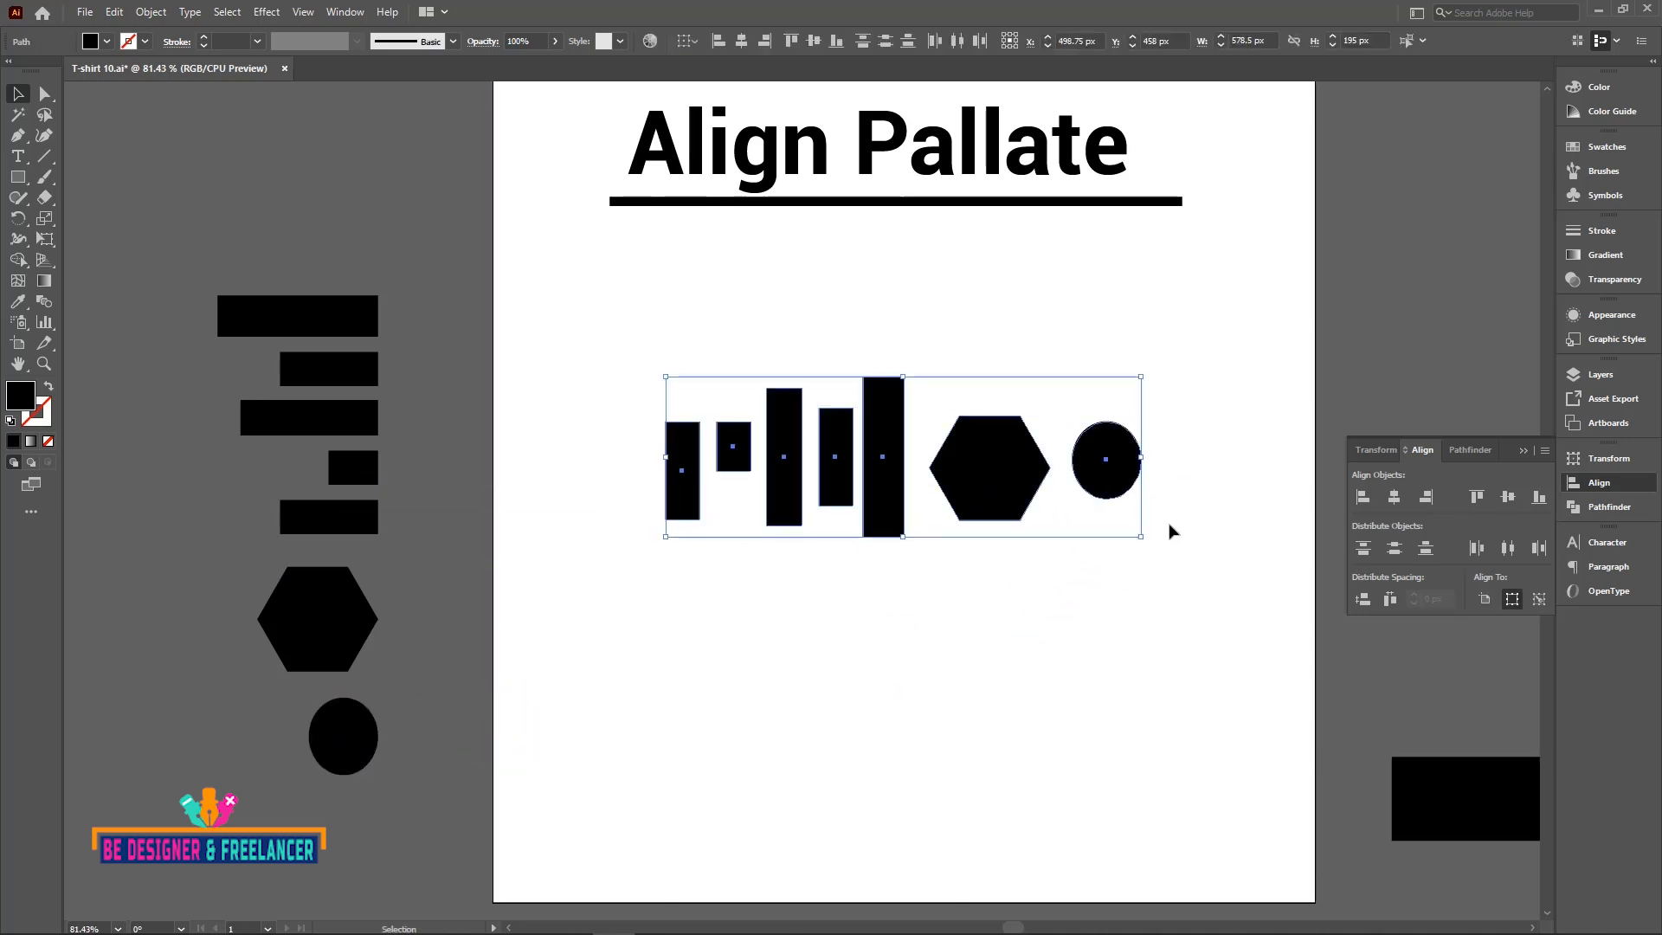
click(1476, 495)
click(1477, 497)
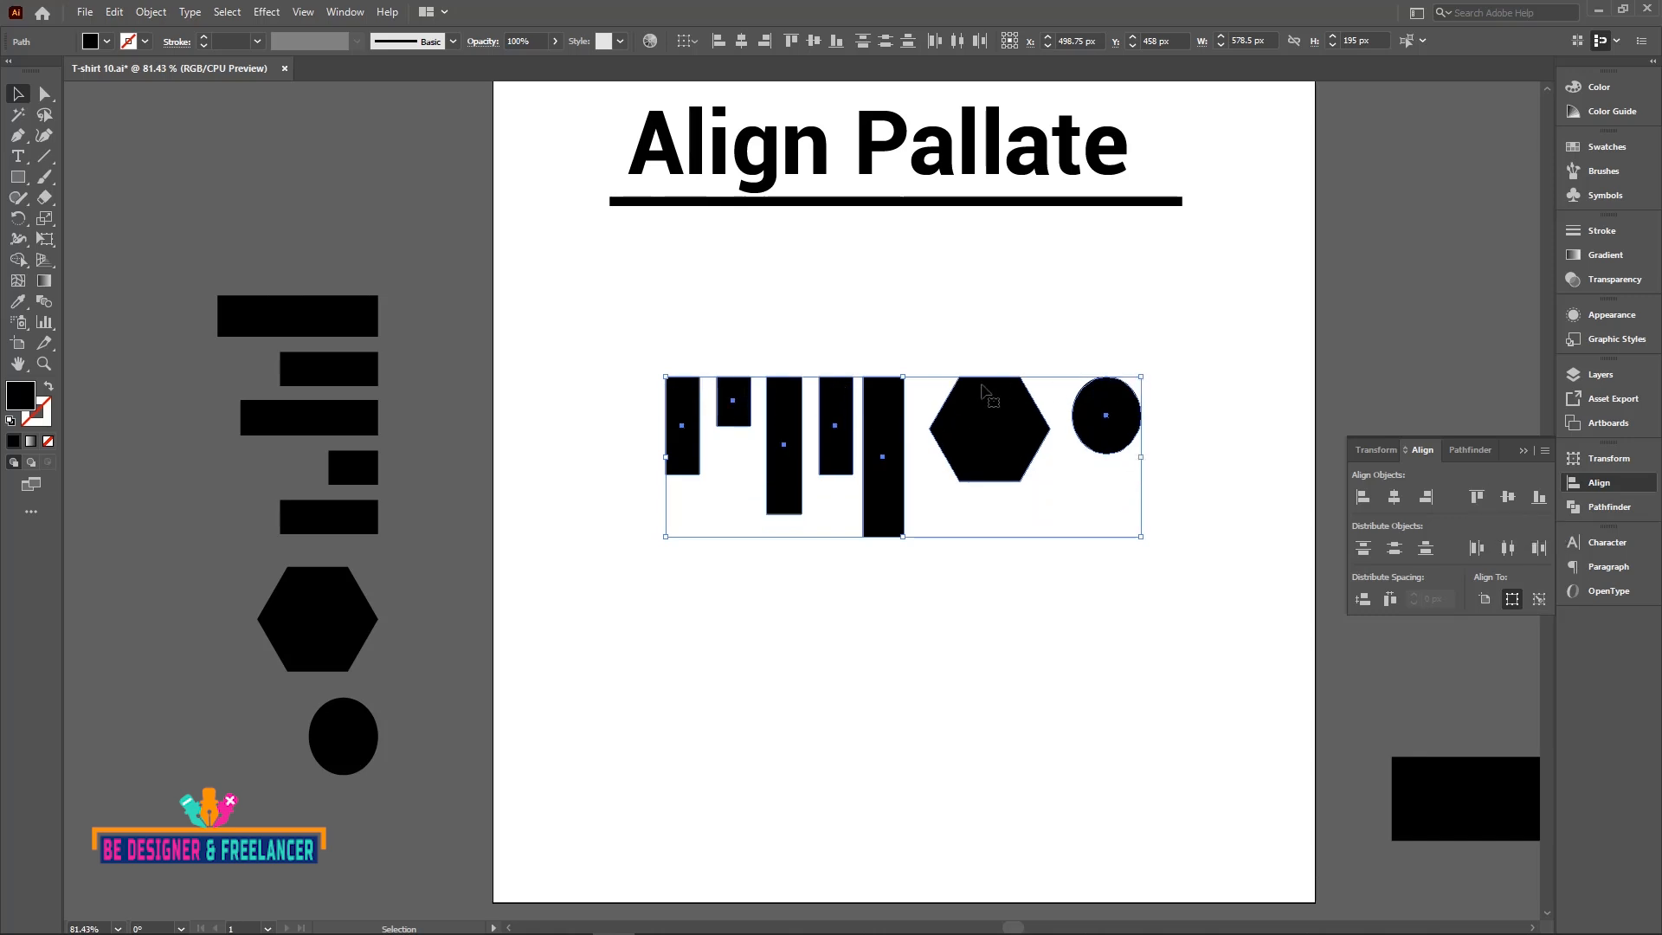
click(1509, 497)
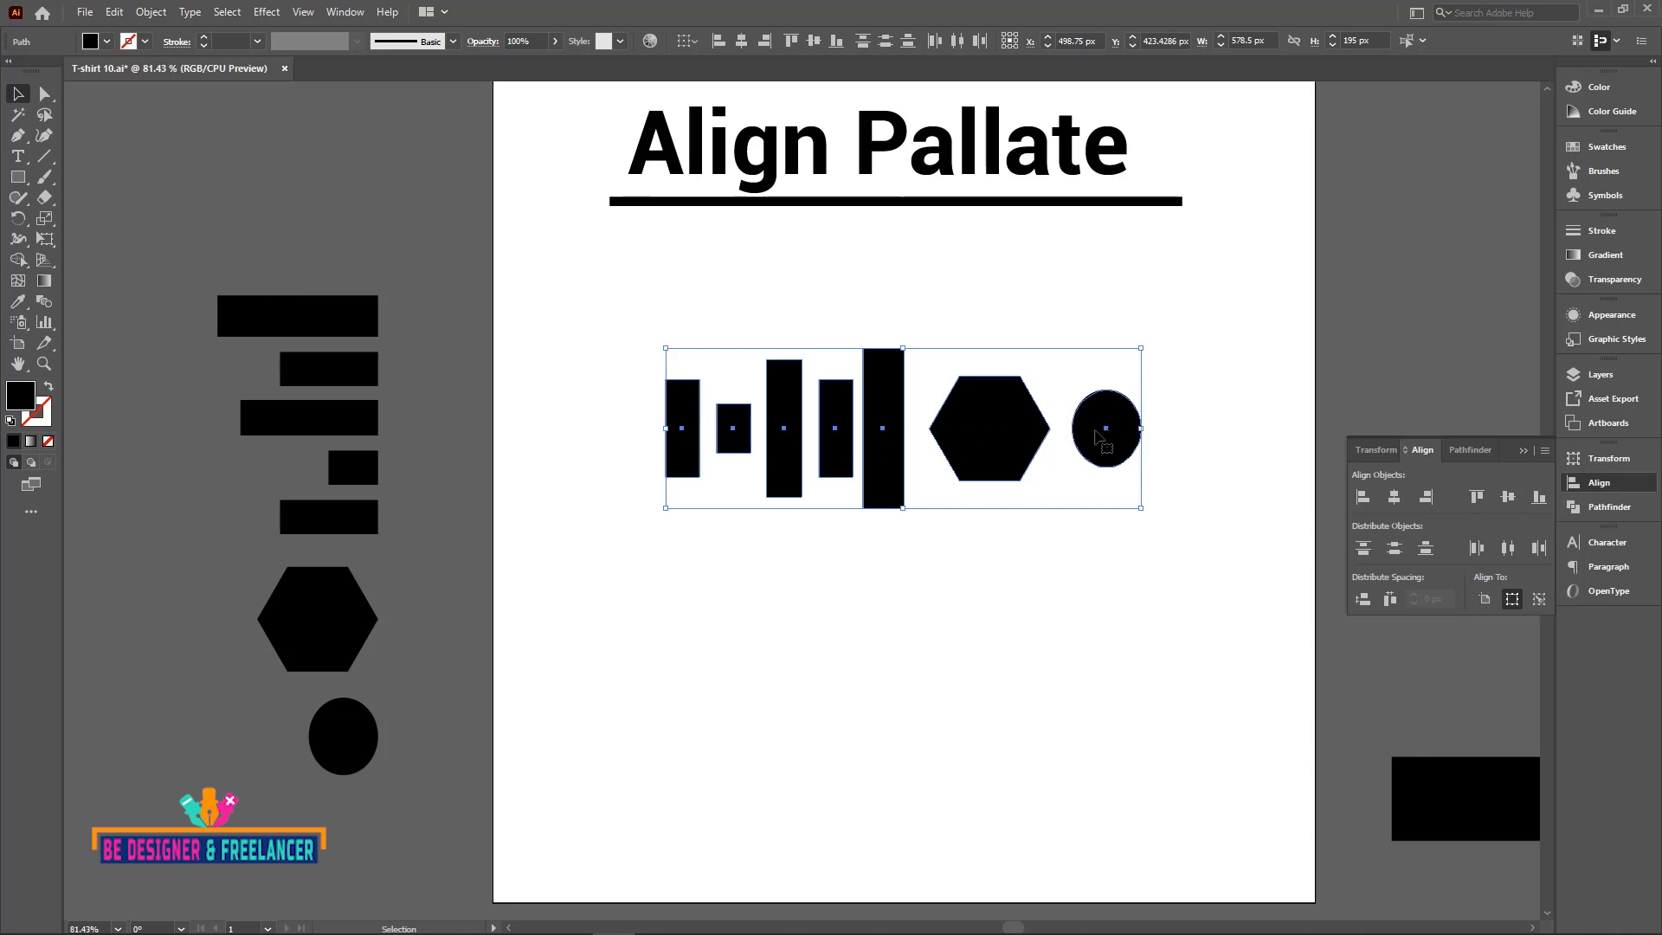
click(1539, 498)
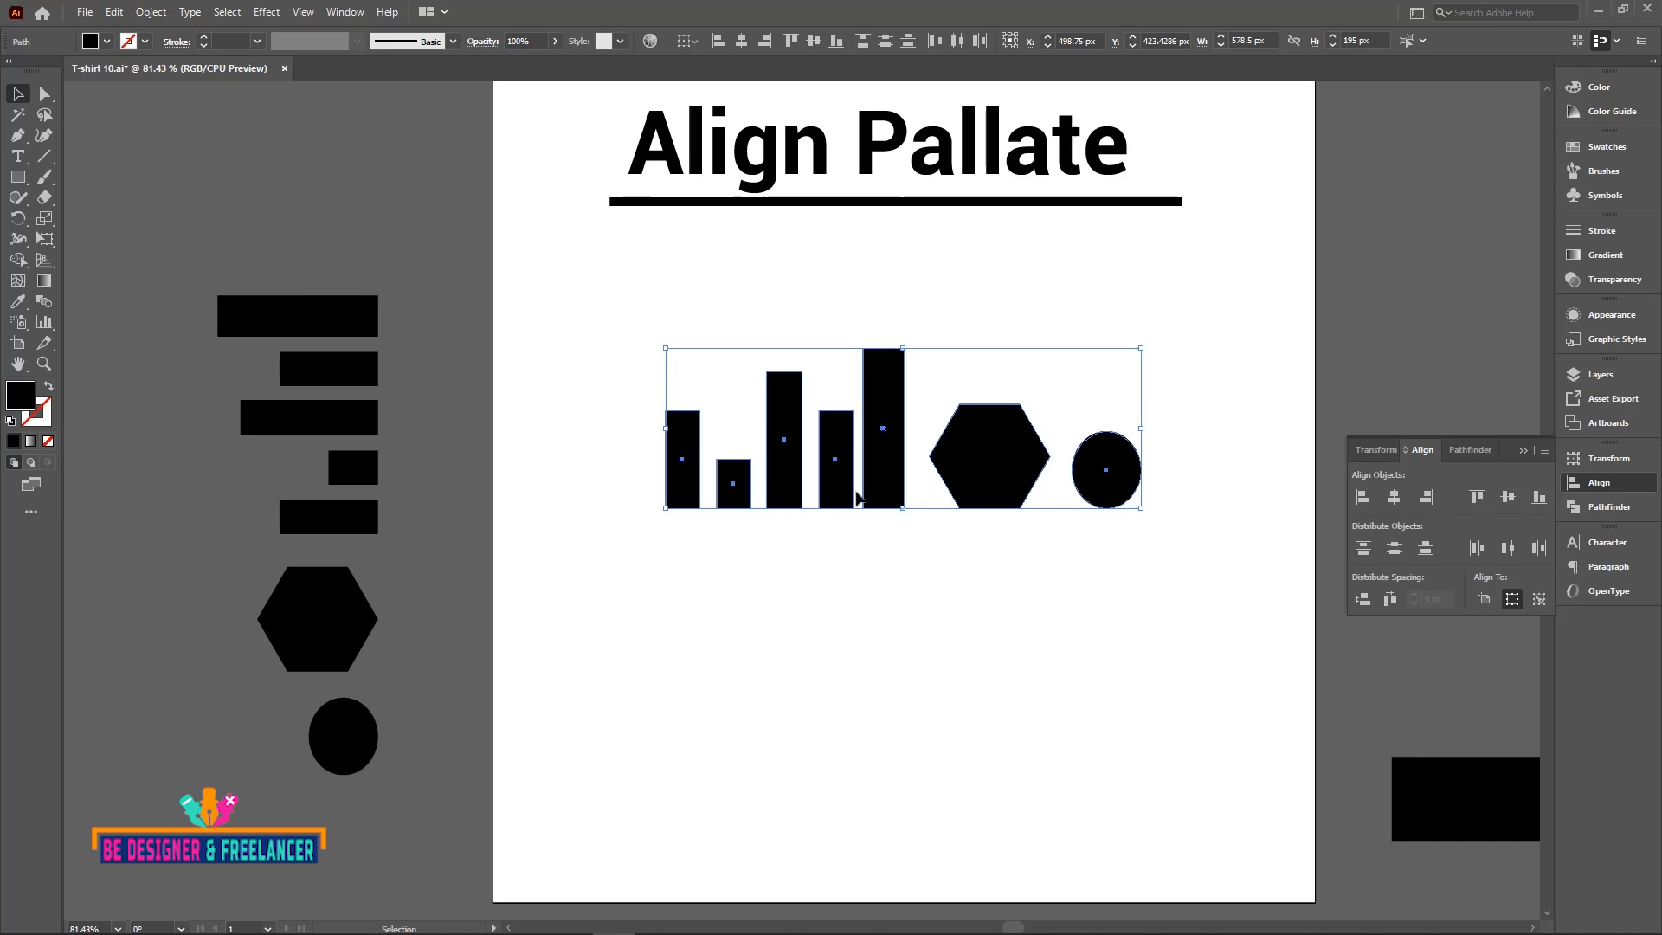
Step: Make the fourth vertical bar the key object and align the row of seven shapes to its top, vertical center and bottom
click(837, 443)
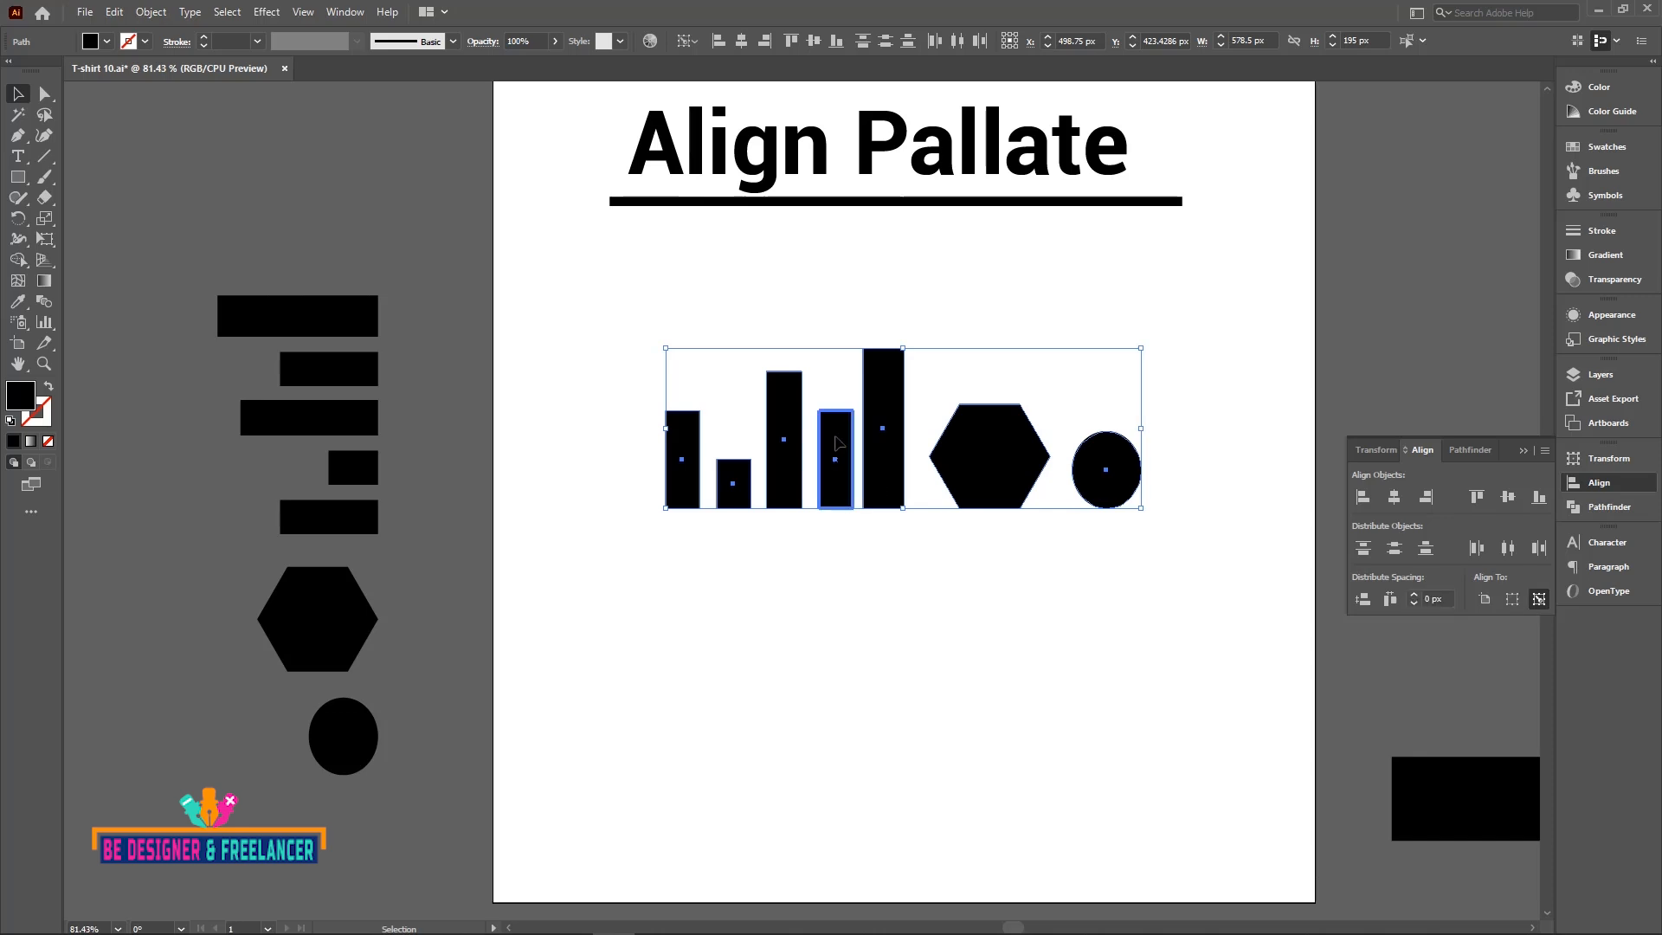
click(1472, 498)
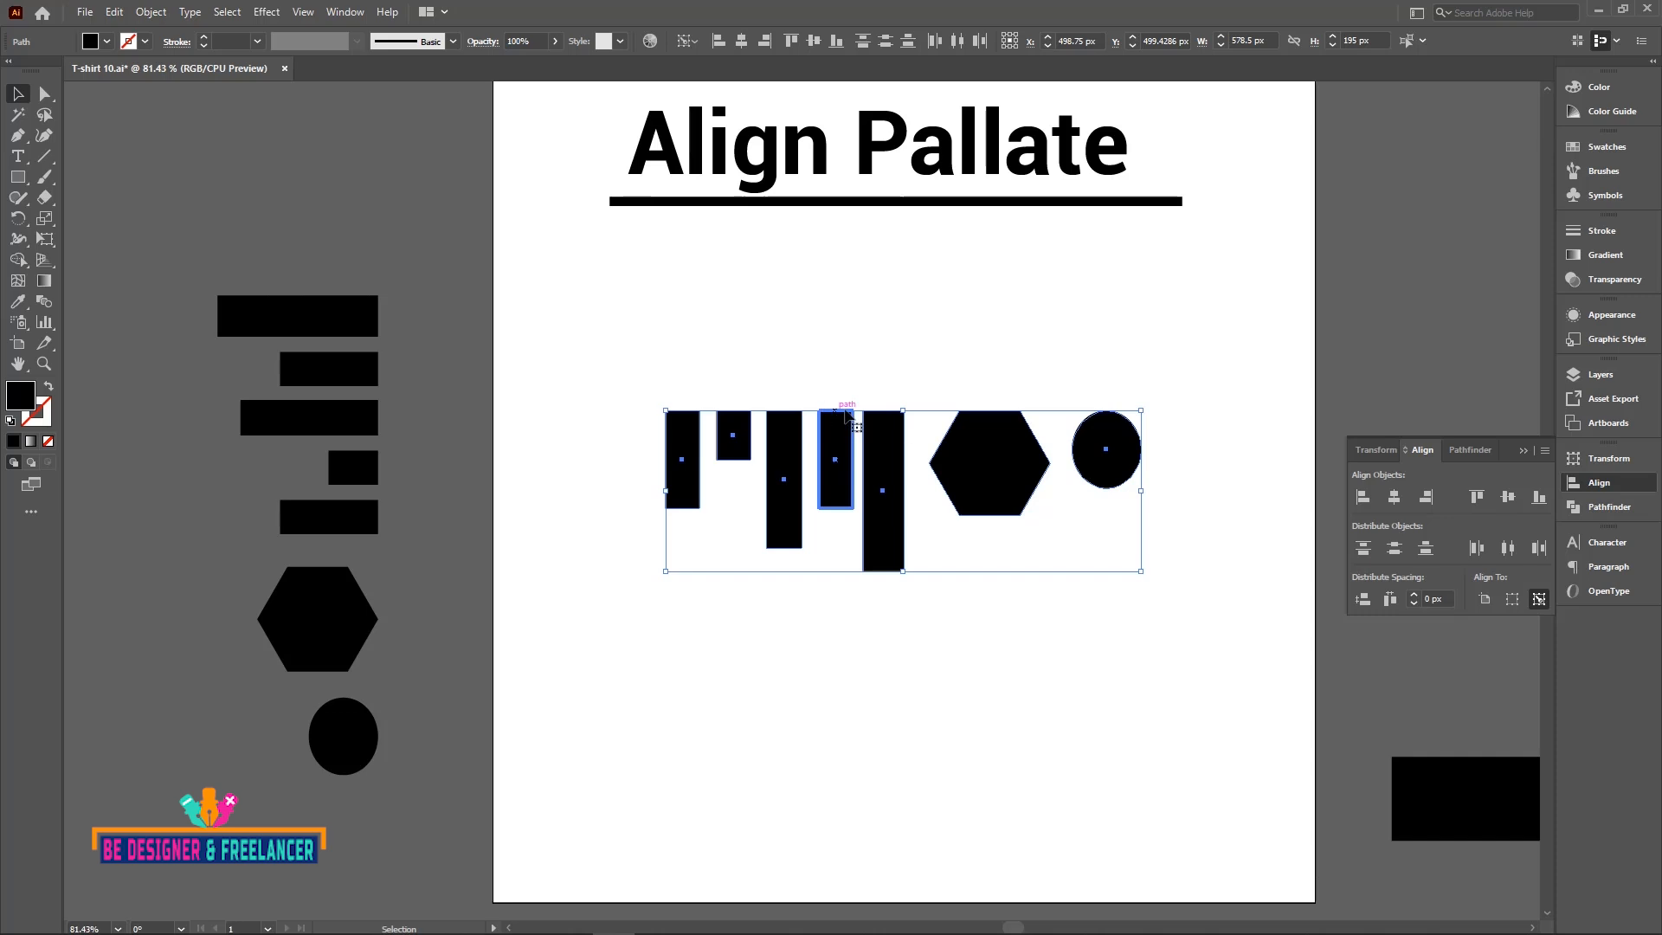
click(1508, 498)
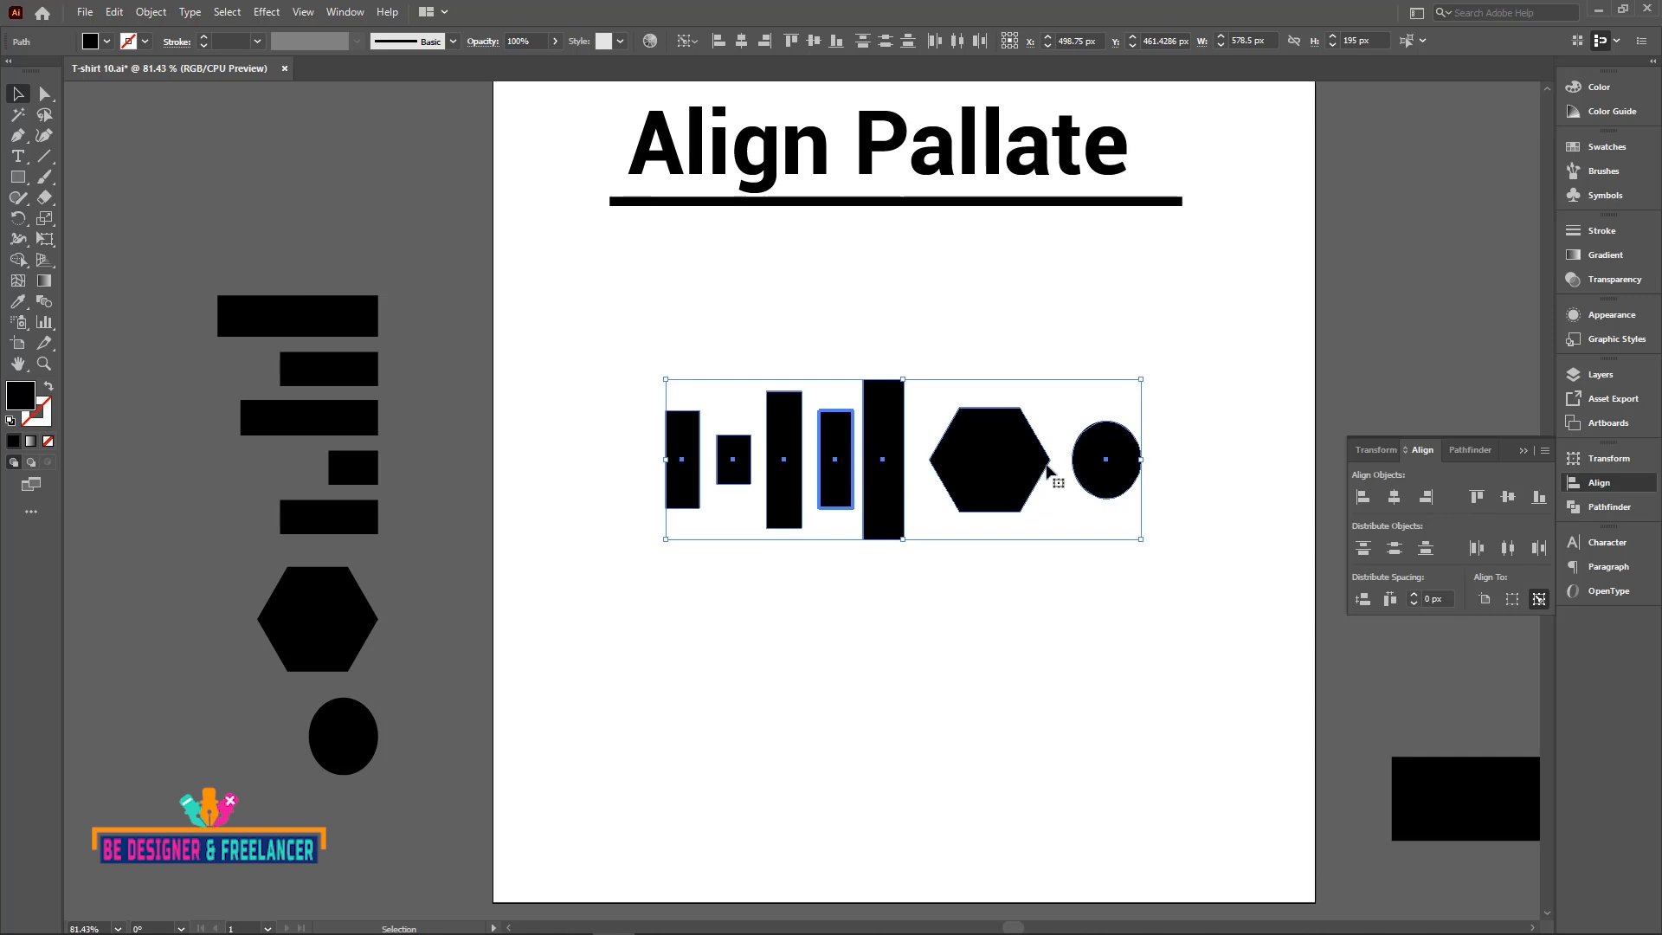
click(1537, 498)
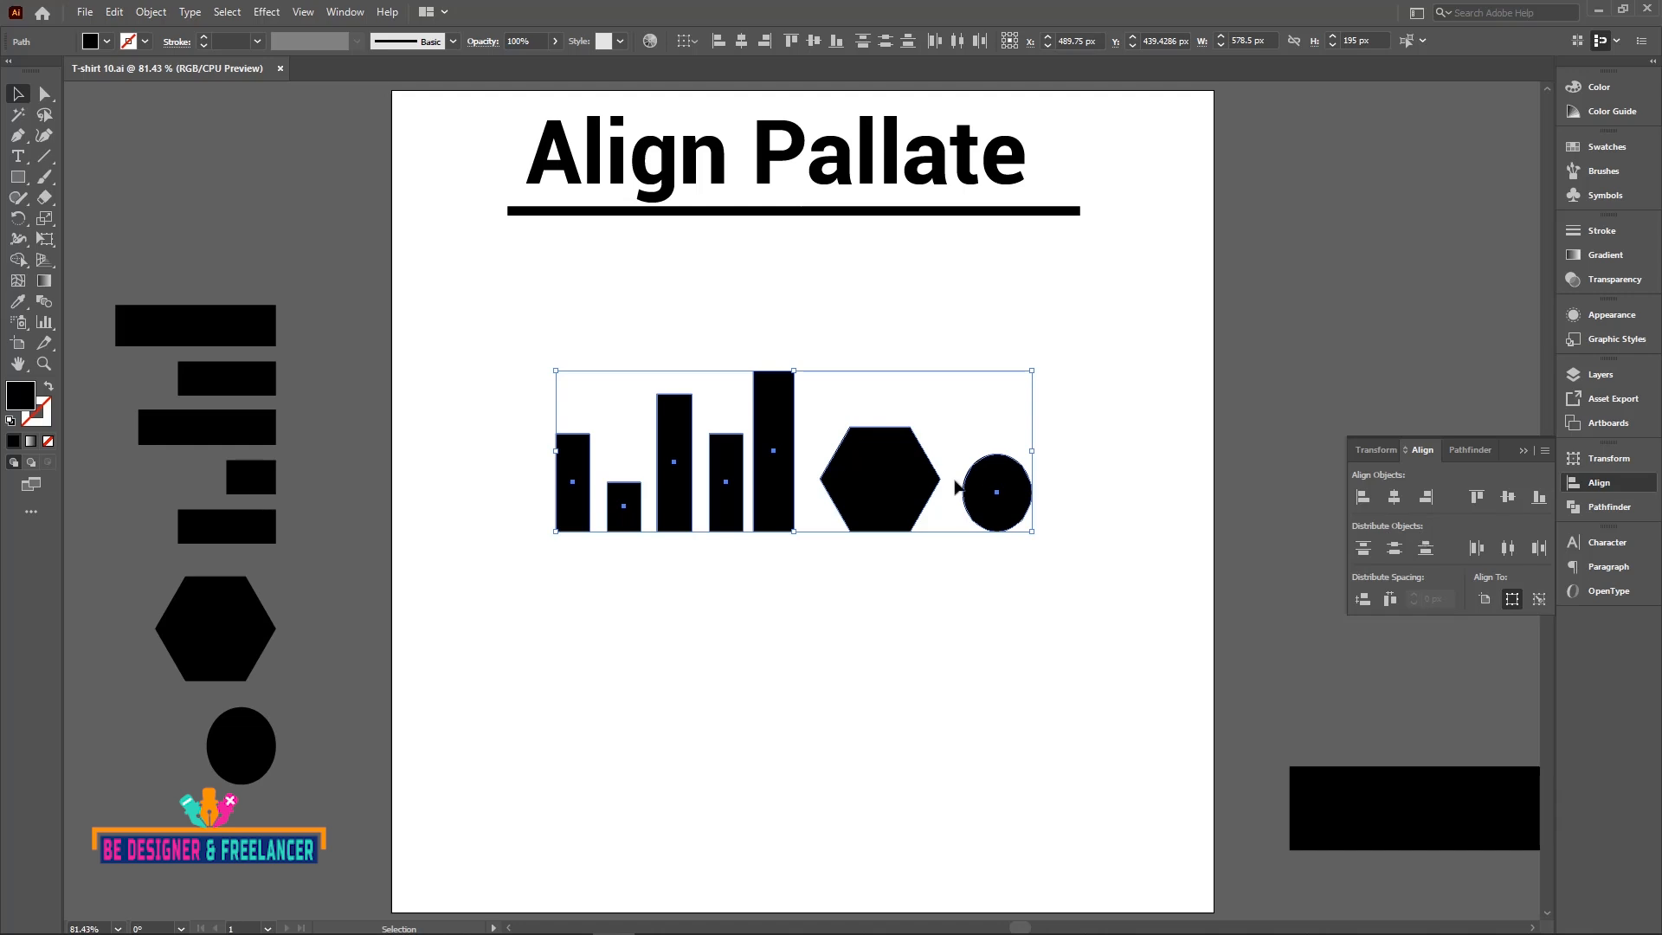
Step: Replace the row of shapes on the artboard with the column from its left side, leaving the column's hexagon out
drag(853, 498, 1329, 315)
drag(1129, 327, 1340, 335)
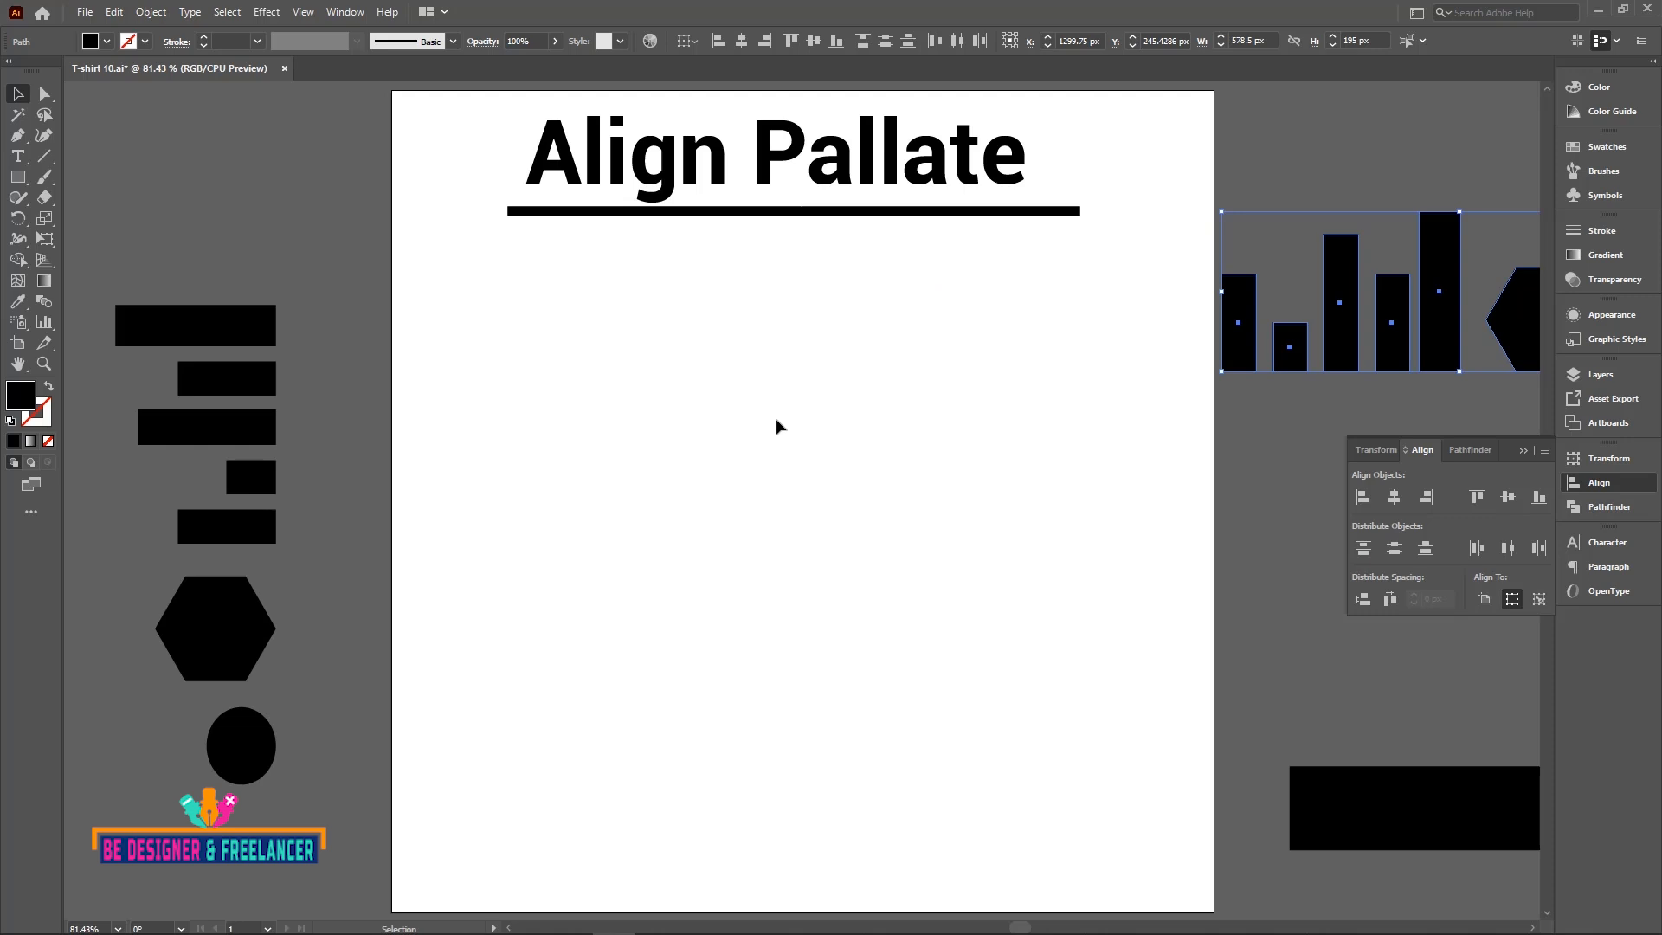
drag(251, 636, 142, 805)
drag(309, 246, 255, 754)
drag(249, 480, 759, 466)
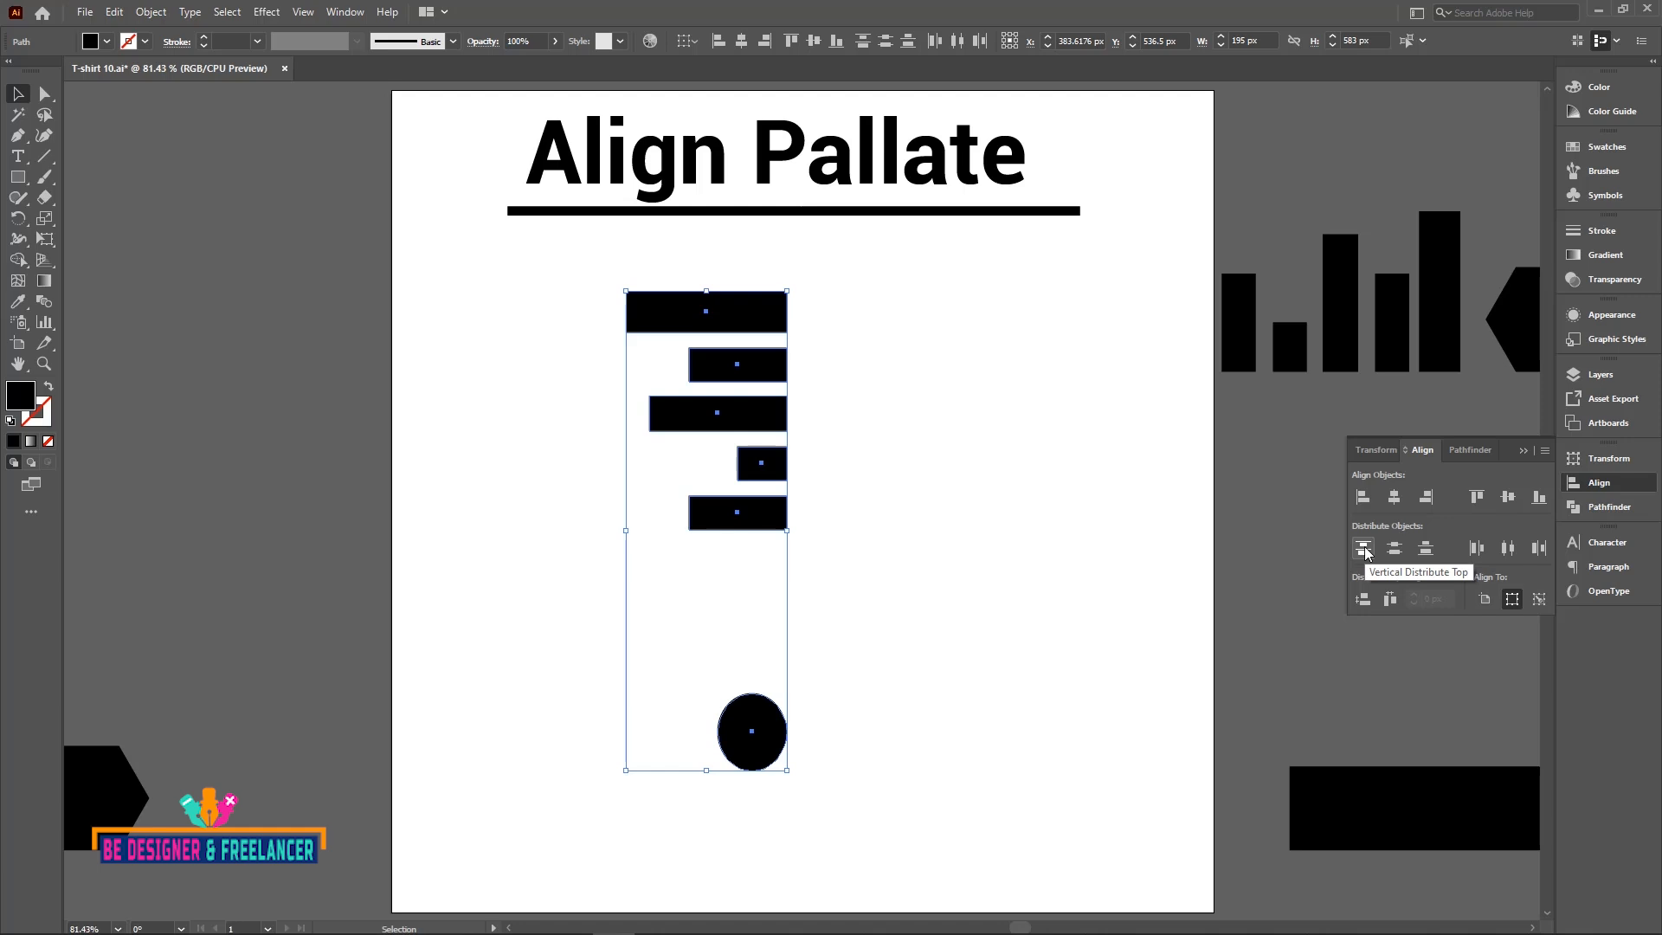
Step: Distribute the column of five bars and the ellipse vertically by top edges, centers and bottom edges
drag(831, 271, 797, 743)
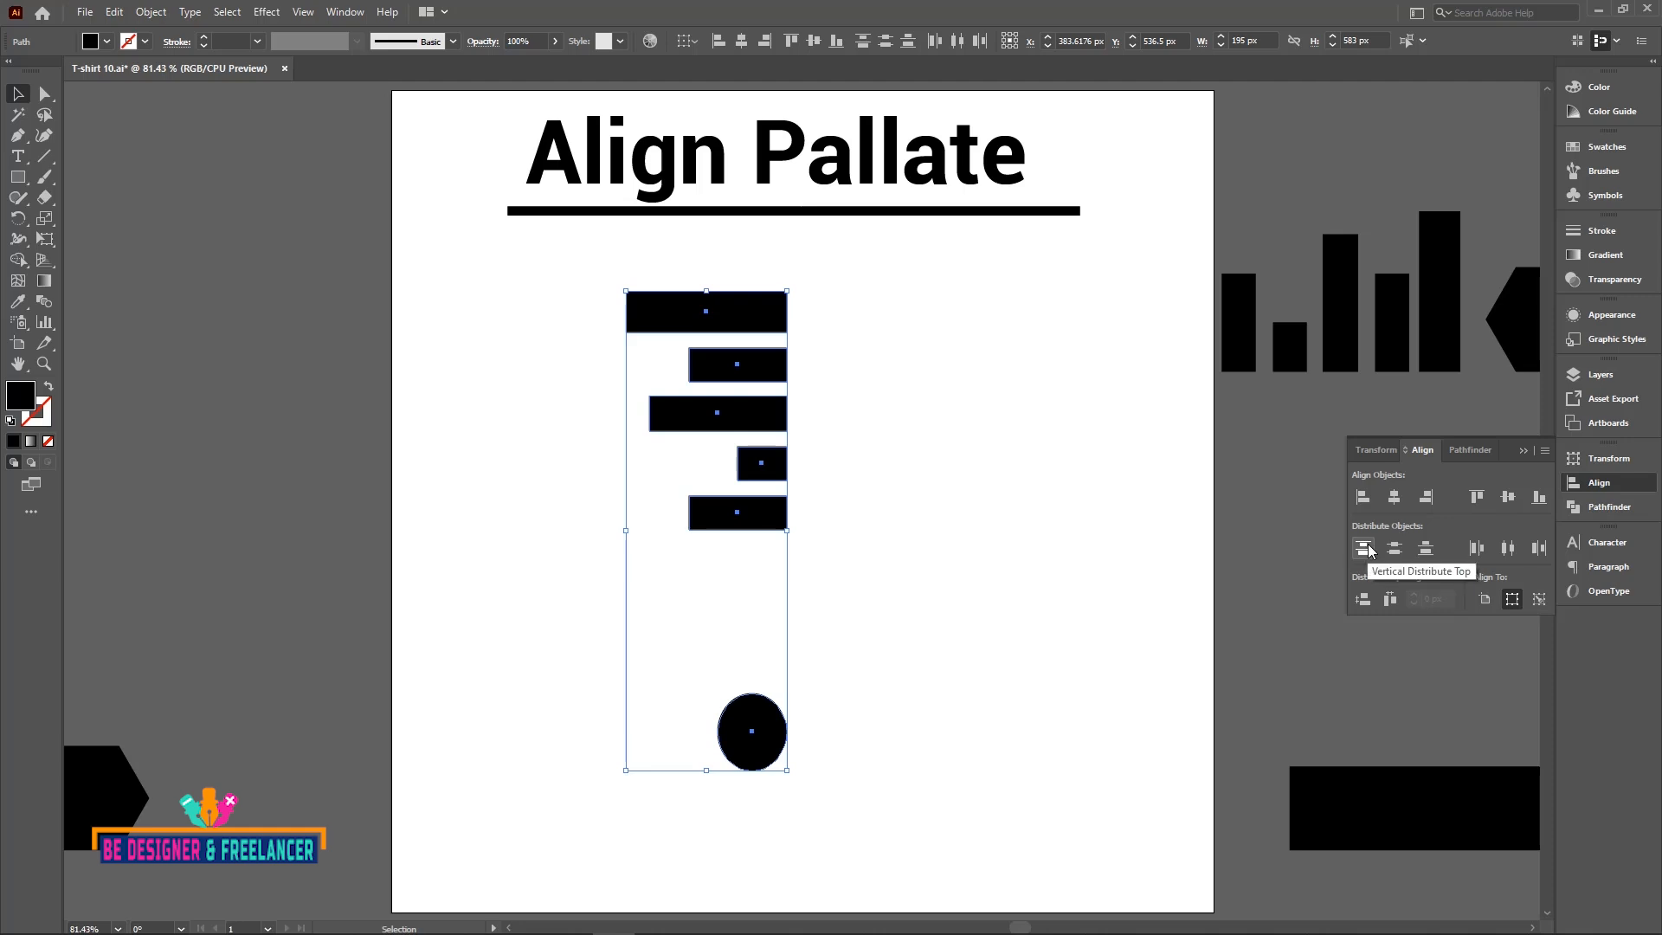
click(1363, 548)
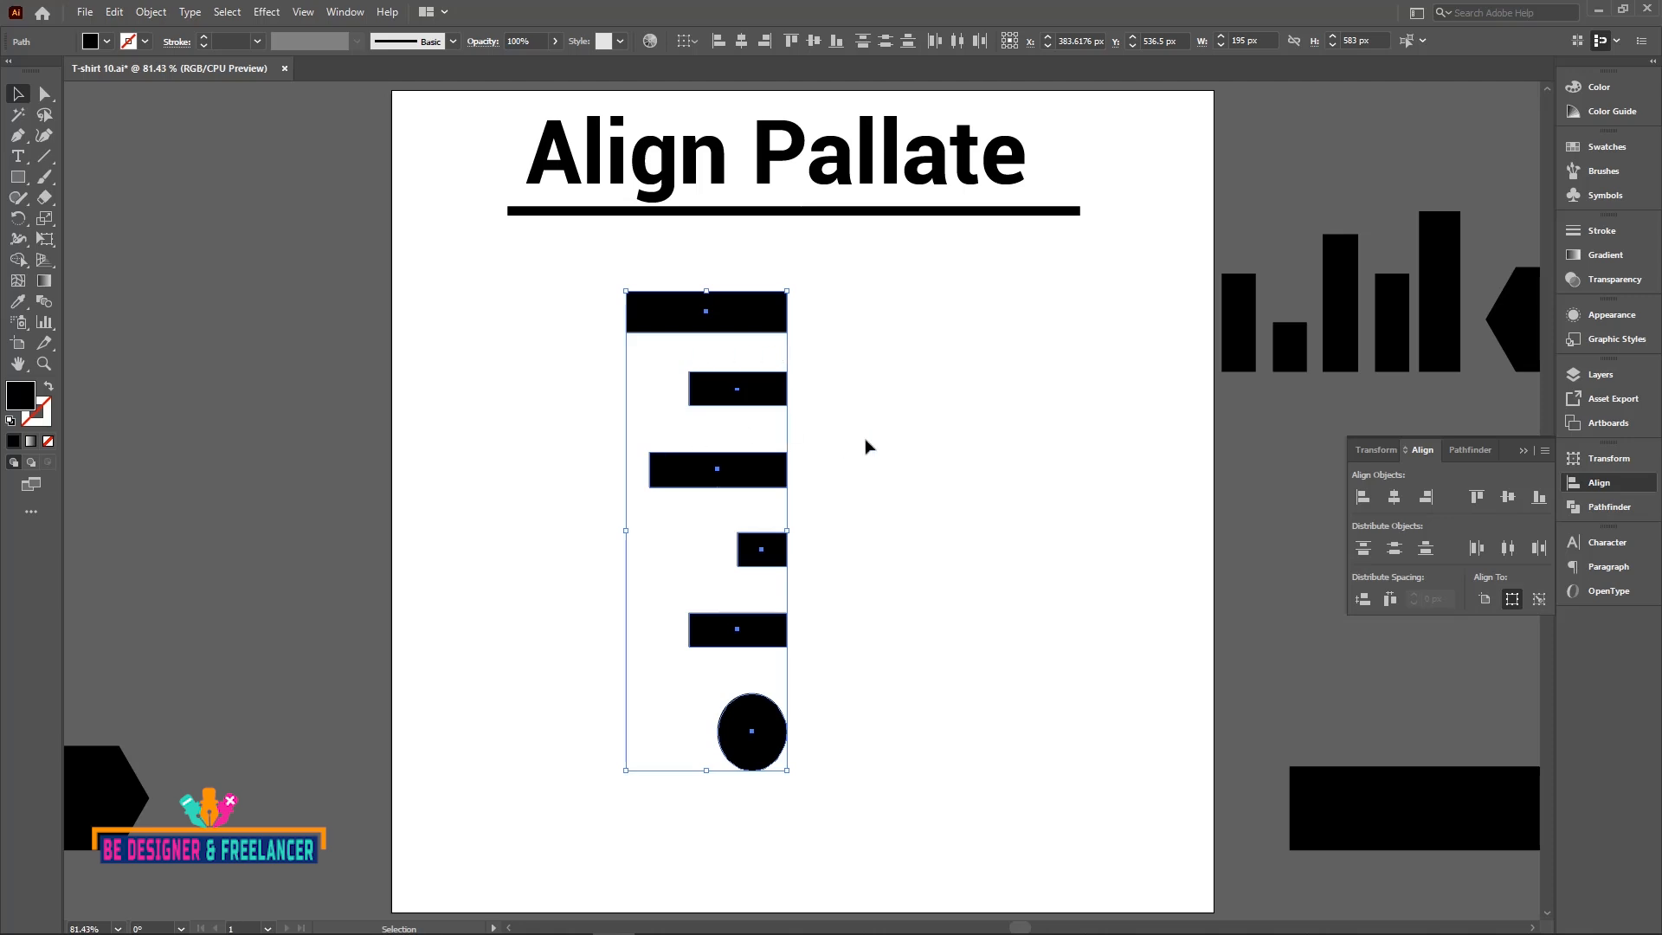
click(1395, 547)
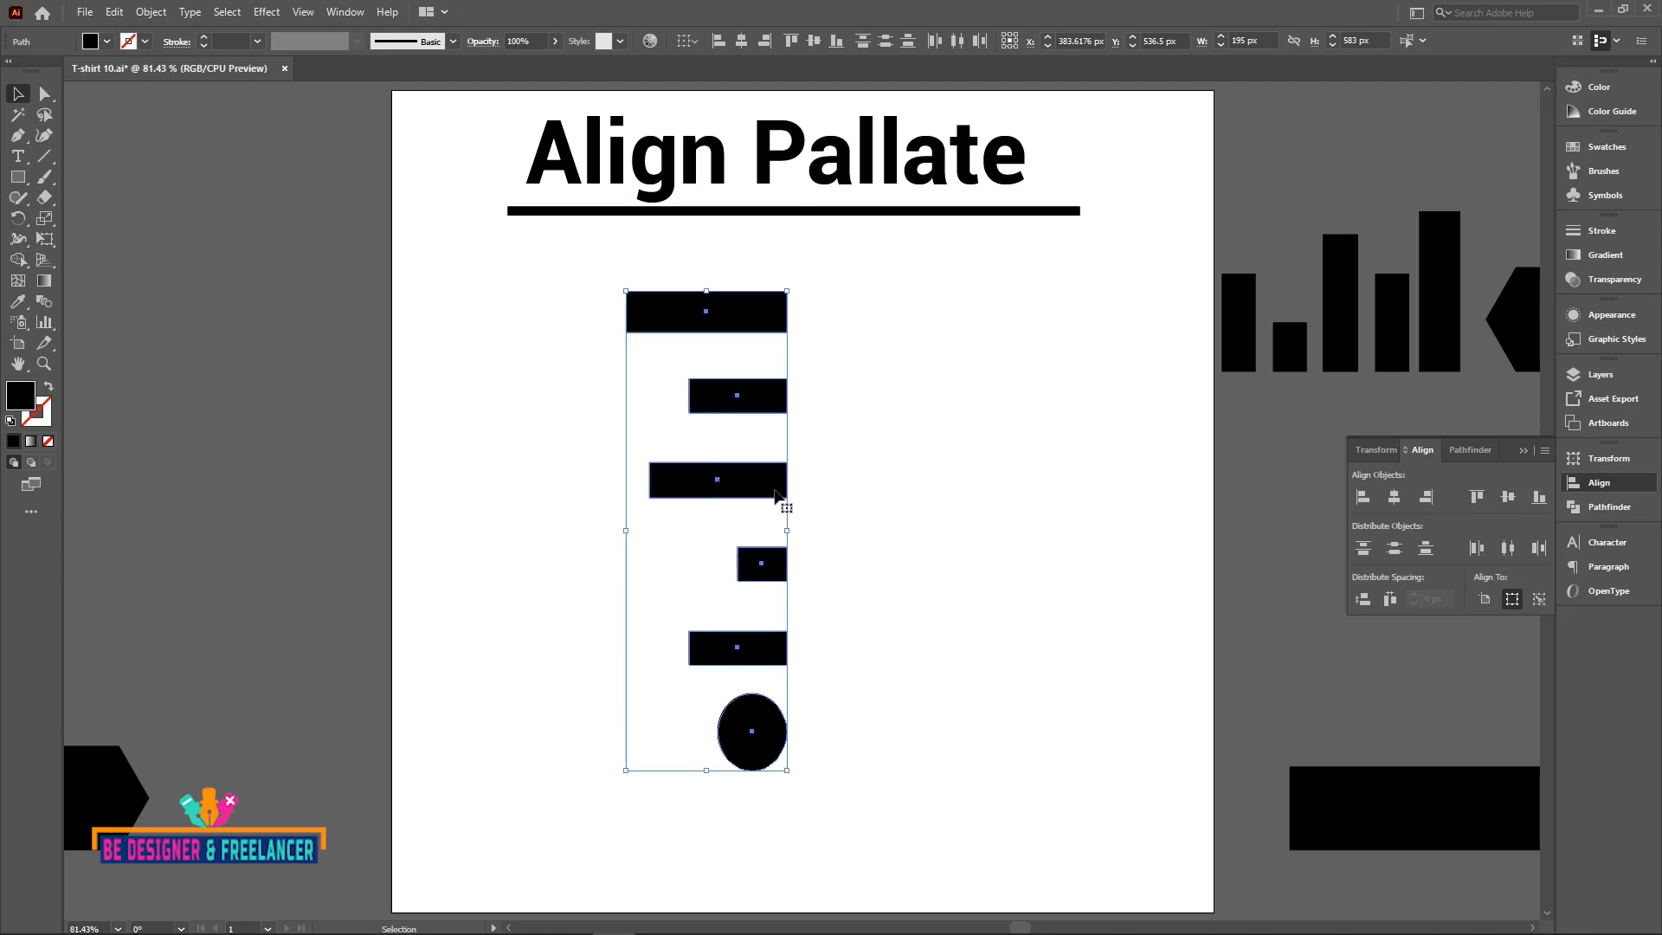
click(1426, 549)
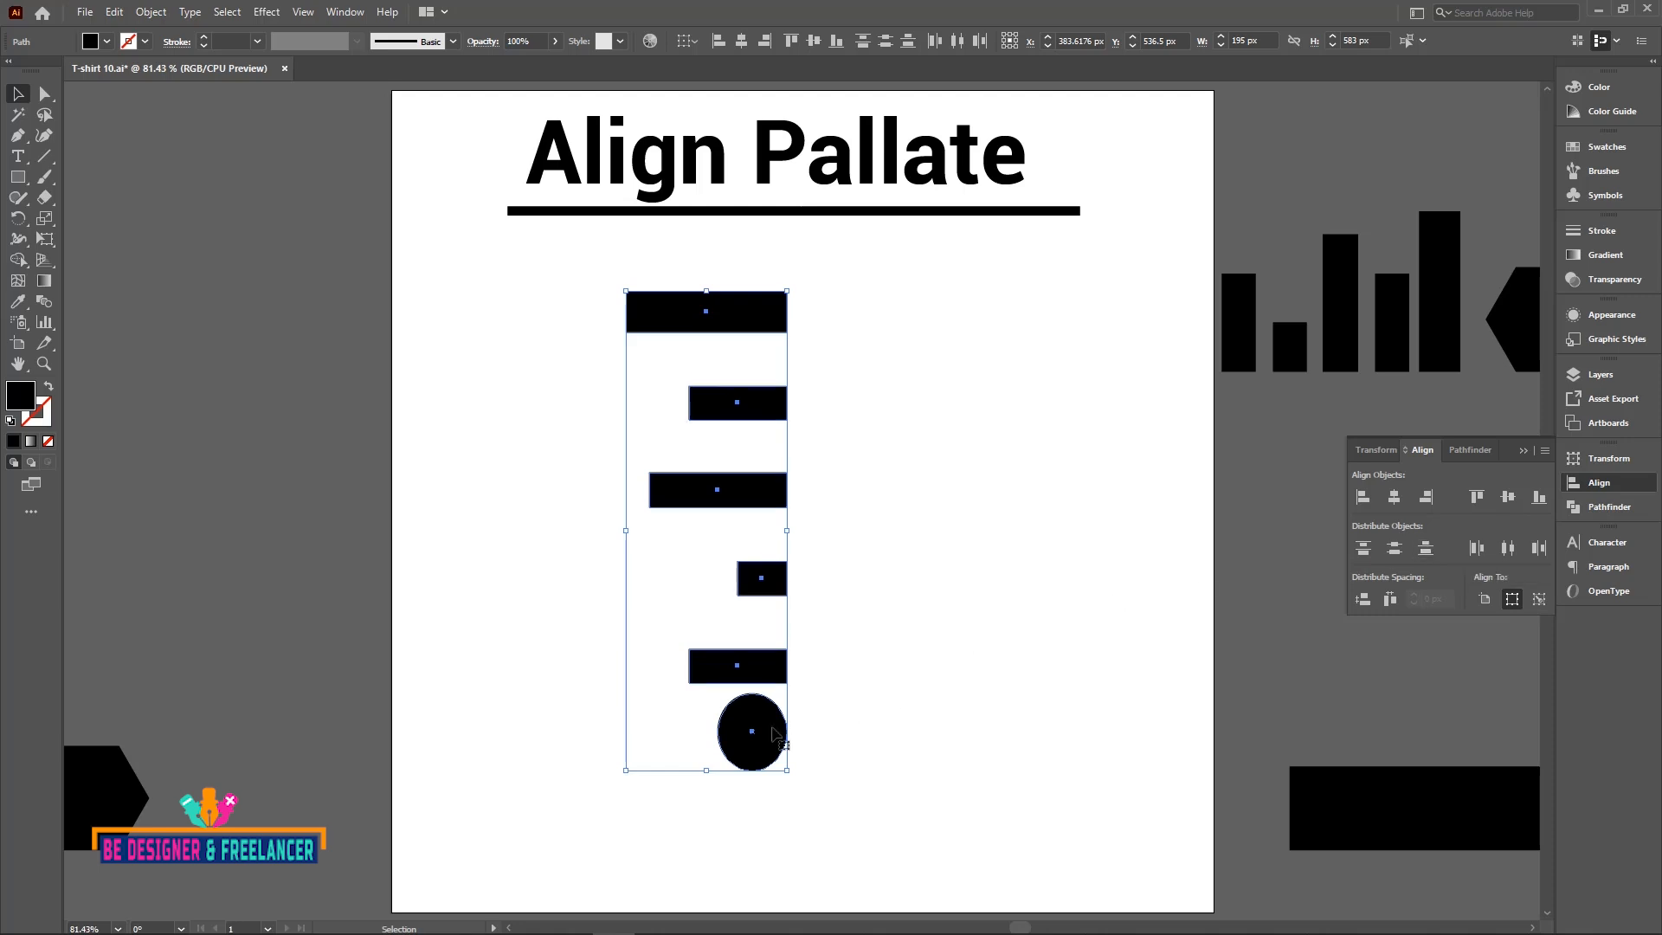
Step: Move the column back to the artboard's left side and bring the row of bars and ellipse onto the artboard without its hexagon
drag(818, 260, 748, 740)
drag(677, 322, 163, 282)
scroll(1298, 174, right, 5)
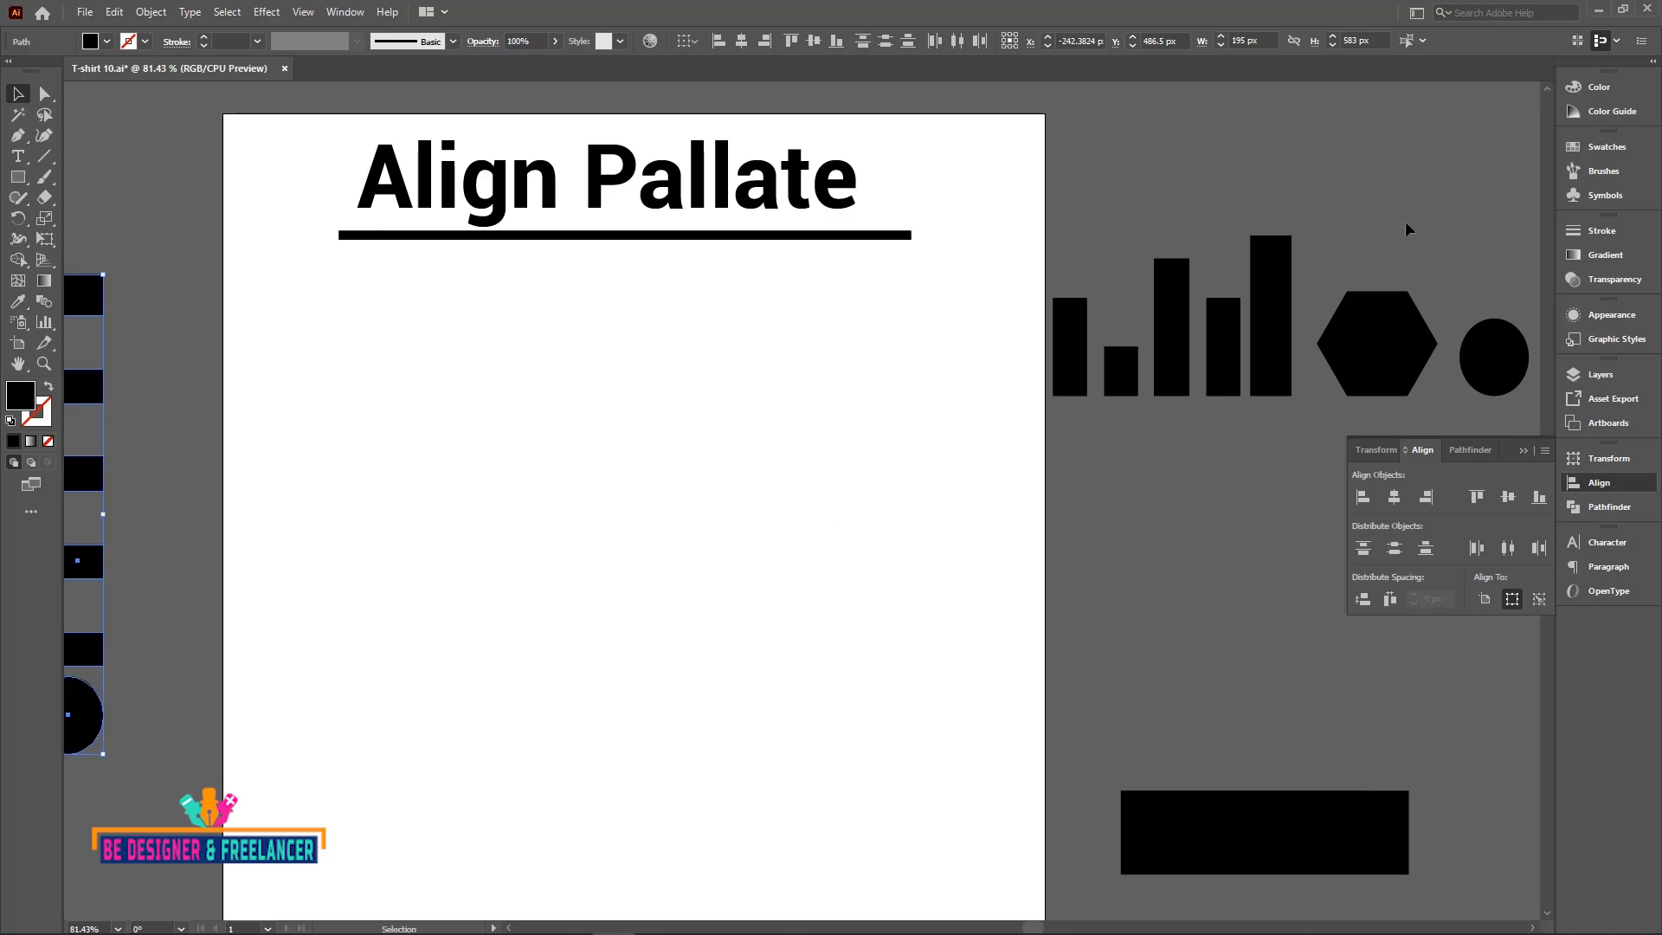
drag(1424, 333, 1283, 586)
drag(1036, 209, 809, 454)
scroll(1020, 397, left, 4)
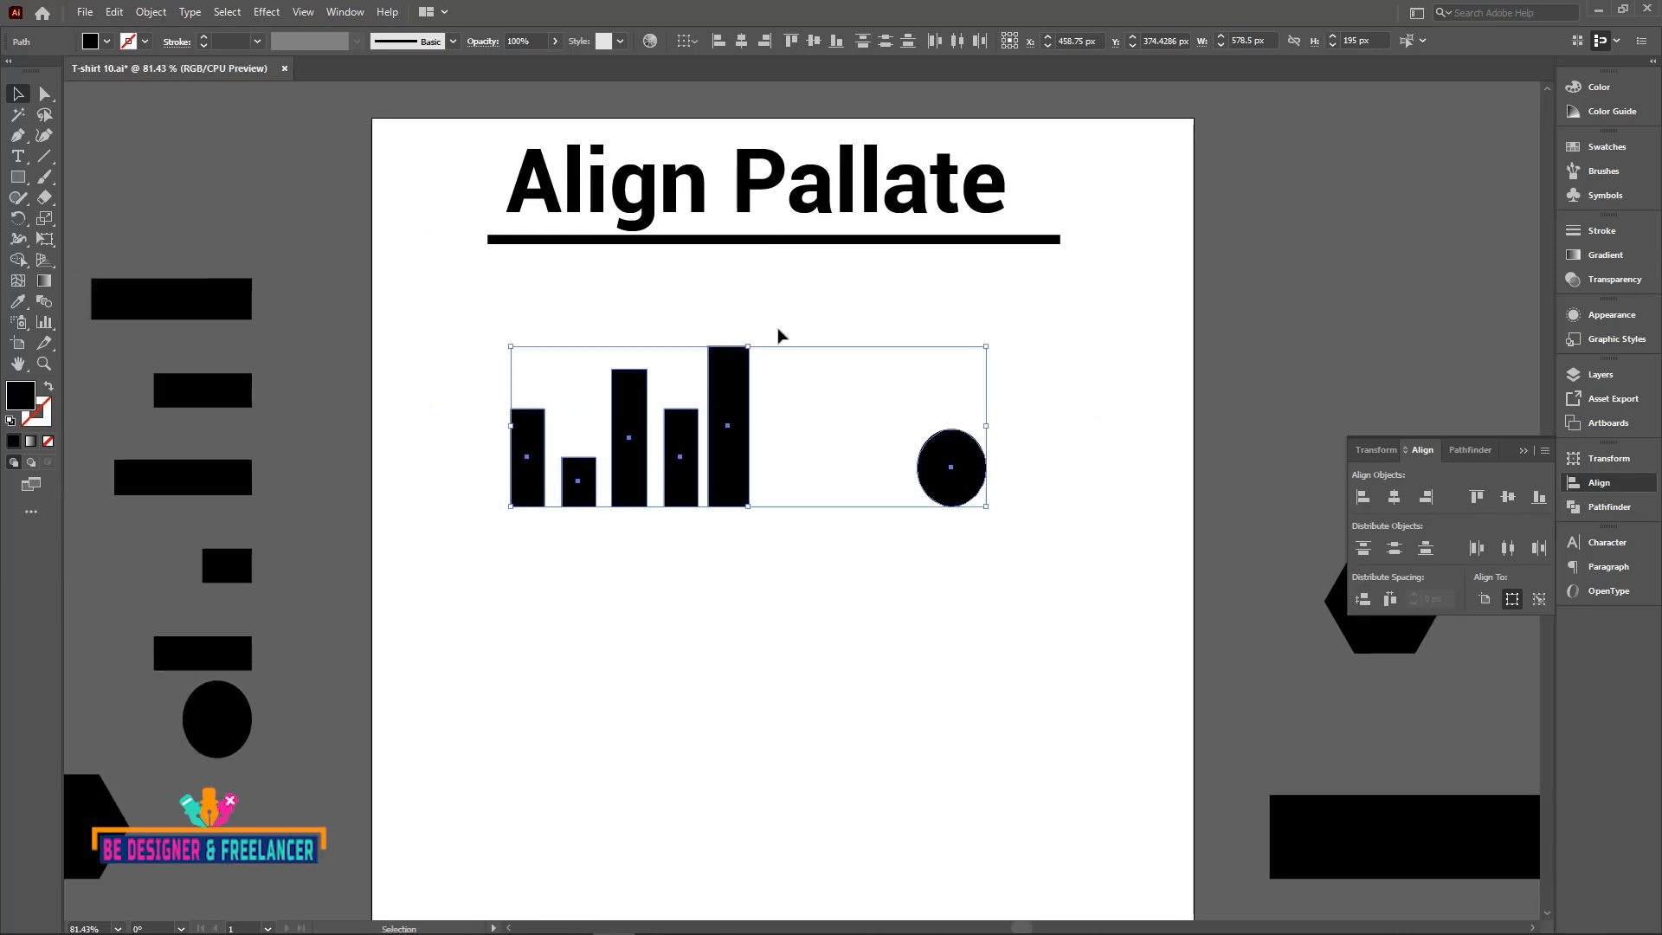
Step: Distribute the row of five bars and the ellipse horizontally by left edges, centers and right edges
click(1477, 548)
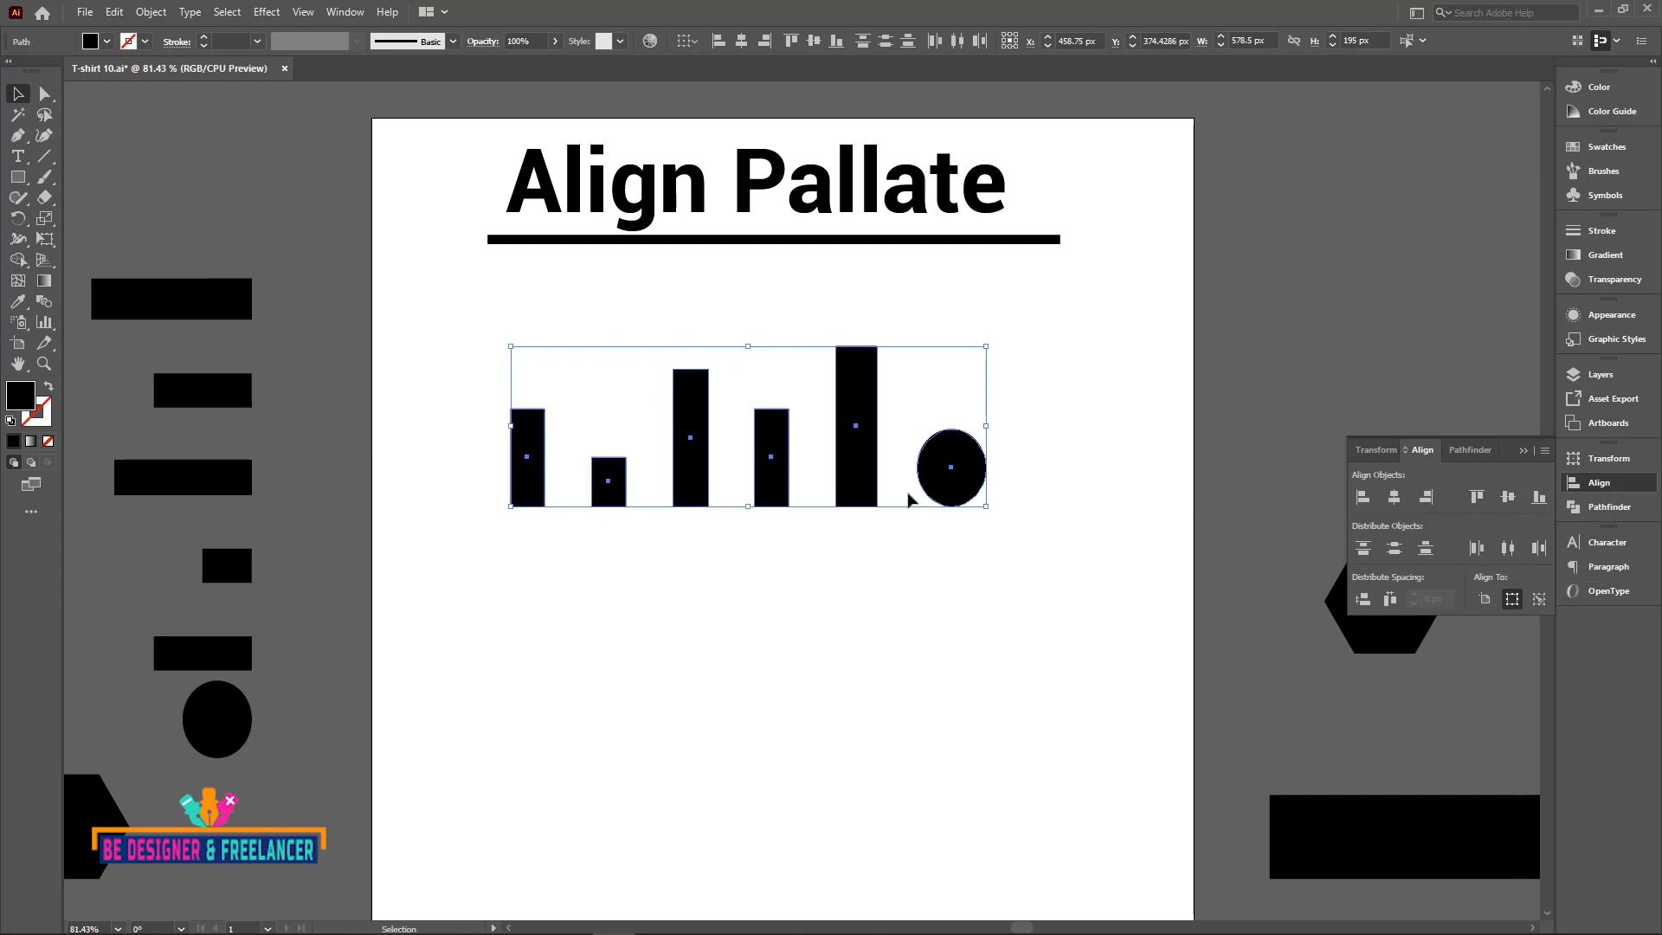
click(1509, 549)
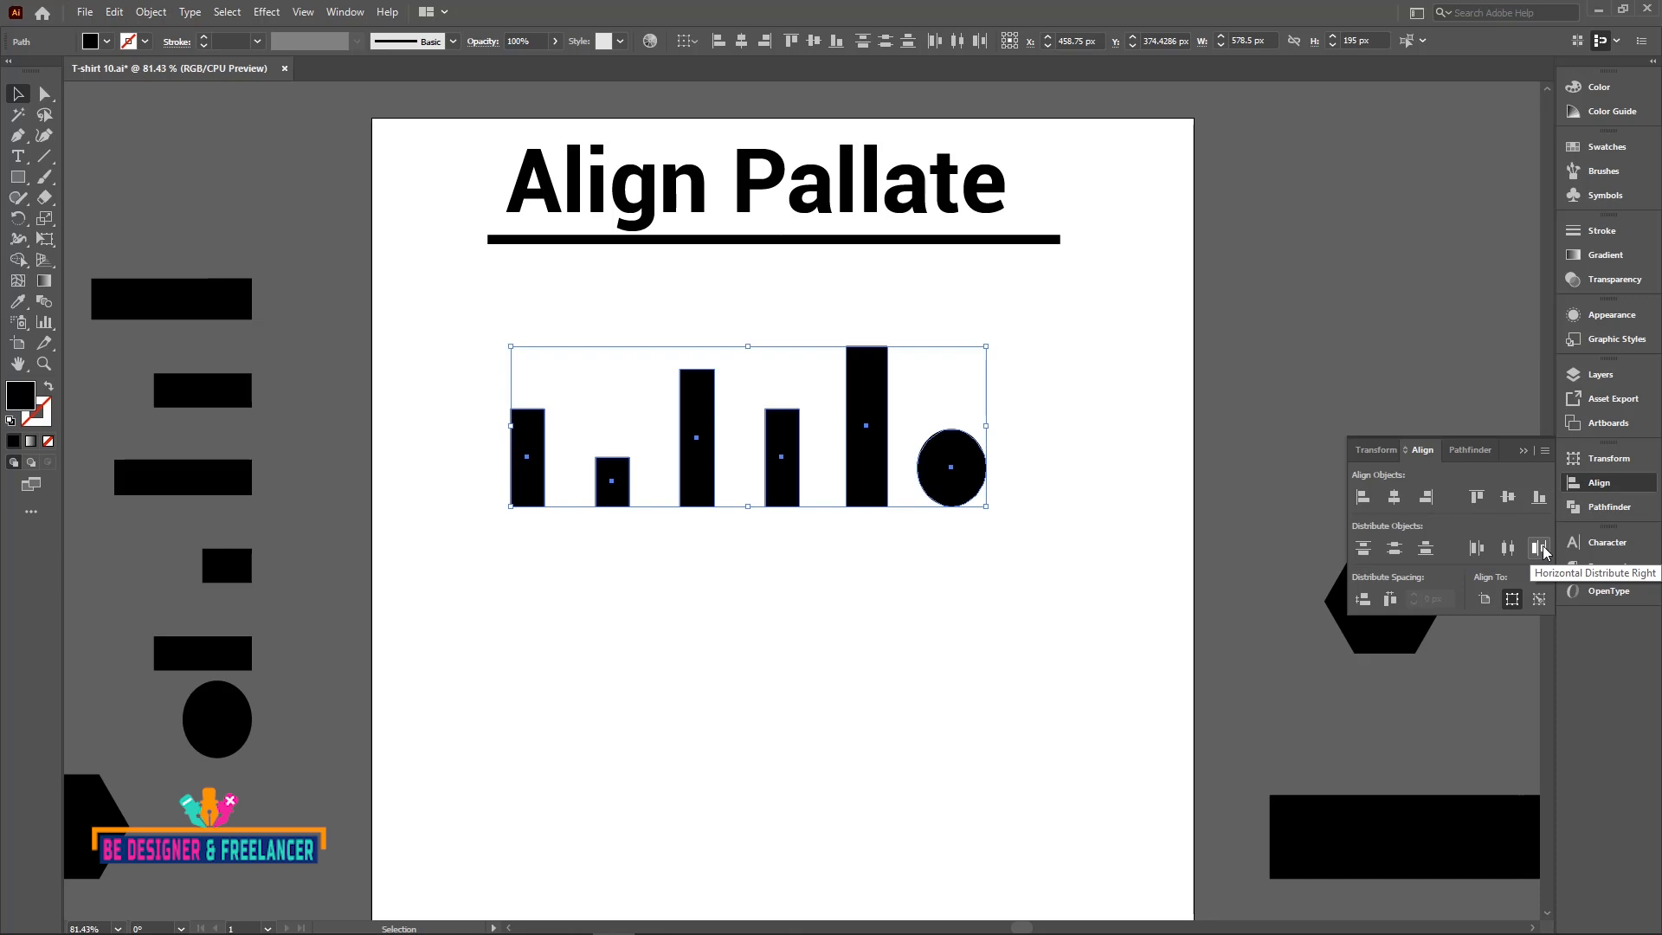
click(1539, 548)
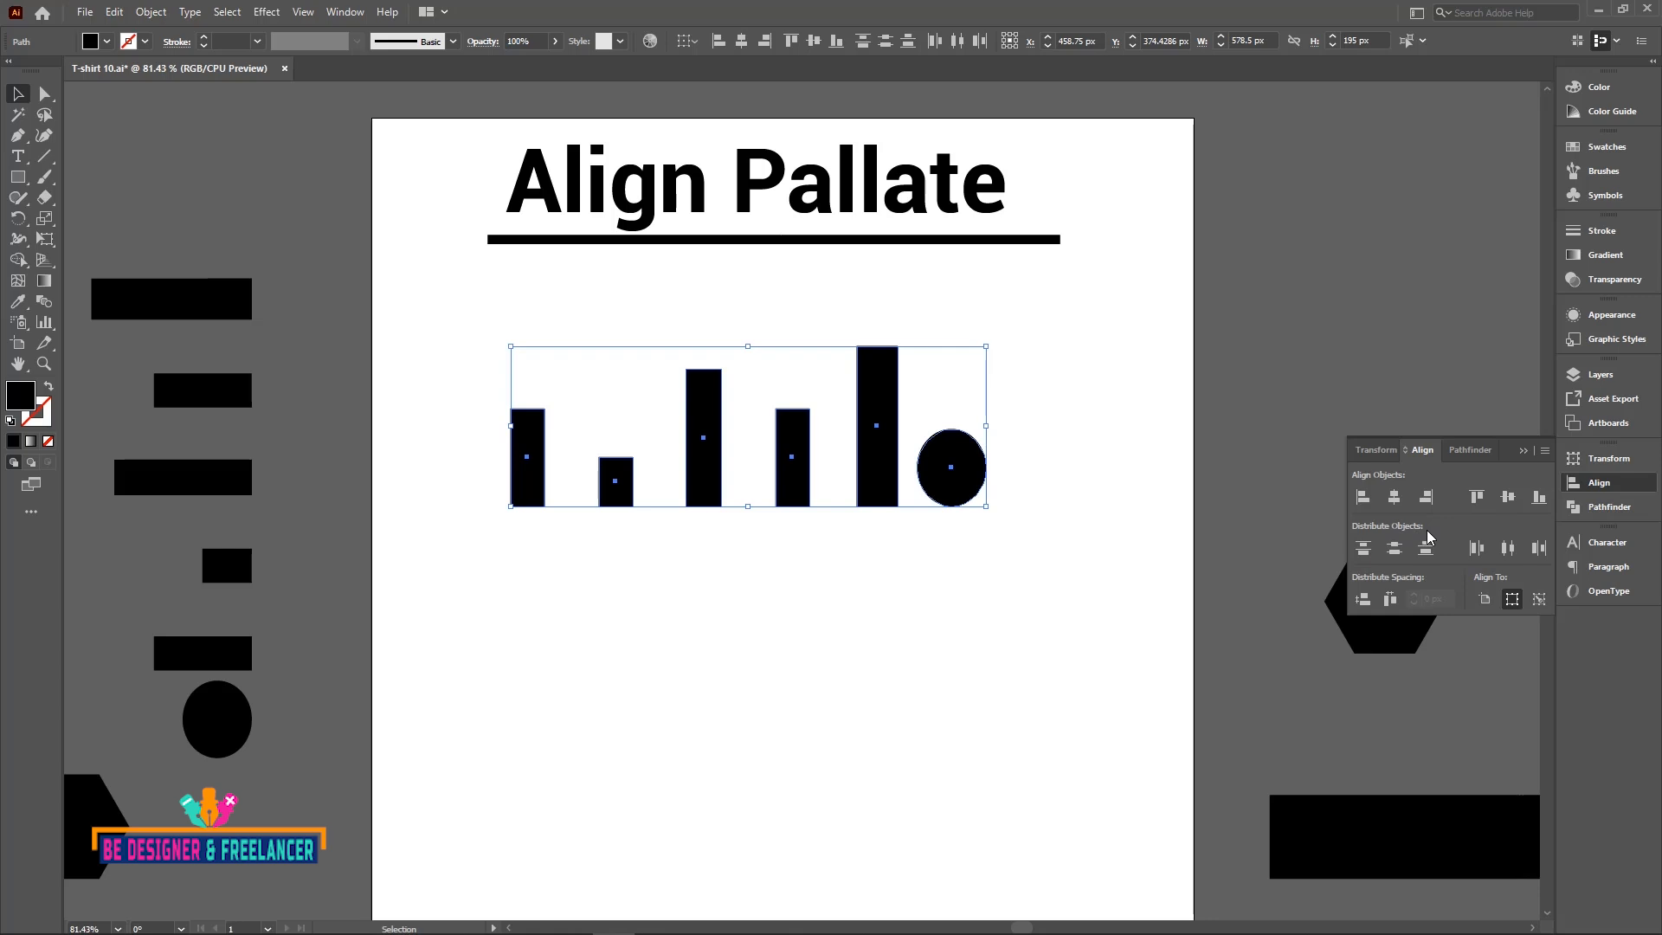
Step: Clear the row of bars off the artboard to its right and place a horizontal row of six 71 px squares on it
drag(950, 433, 1518, 263)
drag(1110, 316, 1308, 383)
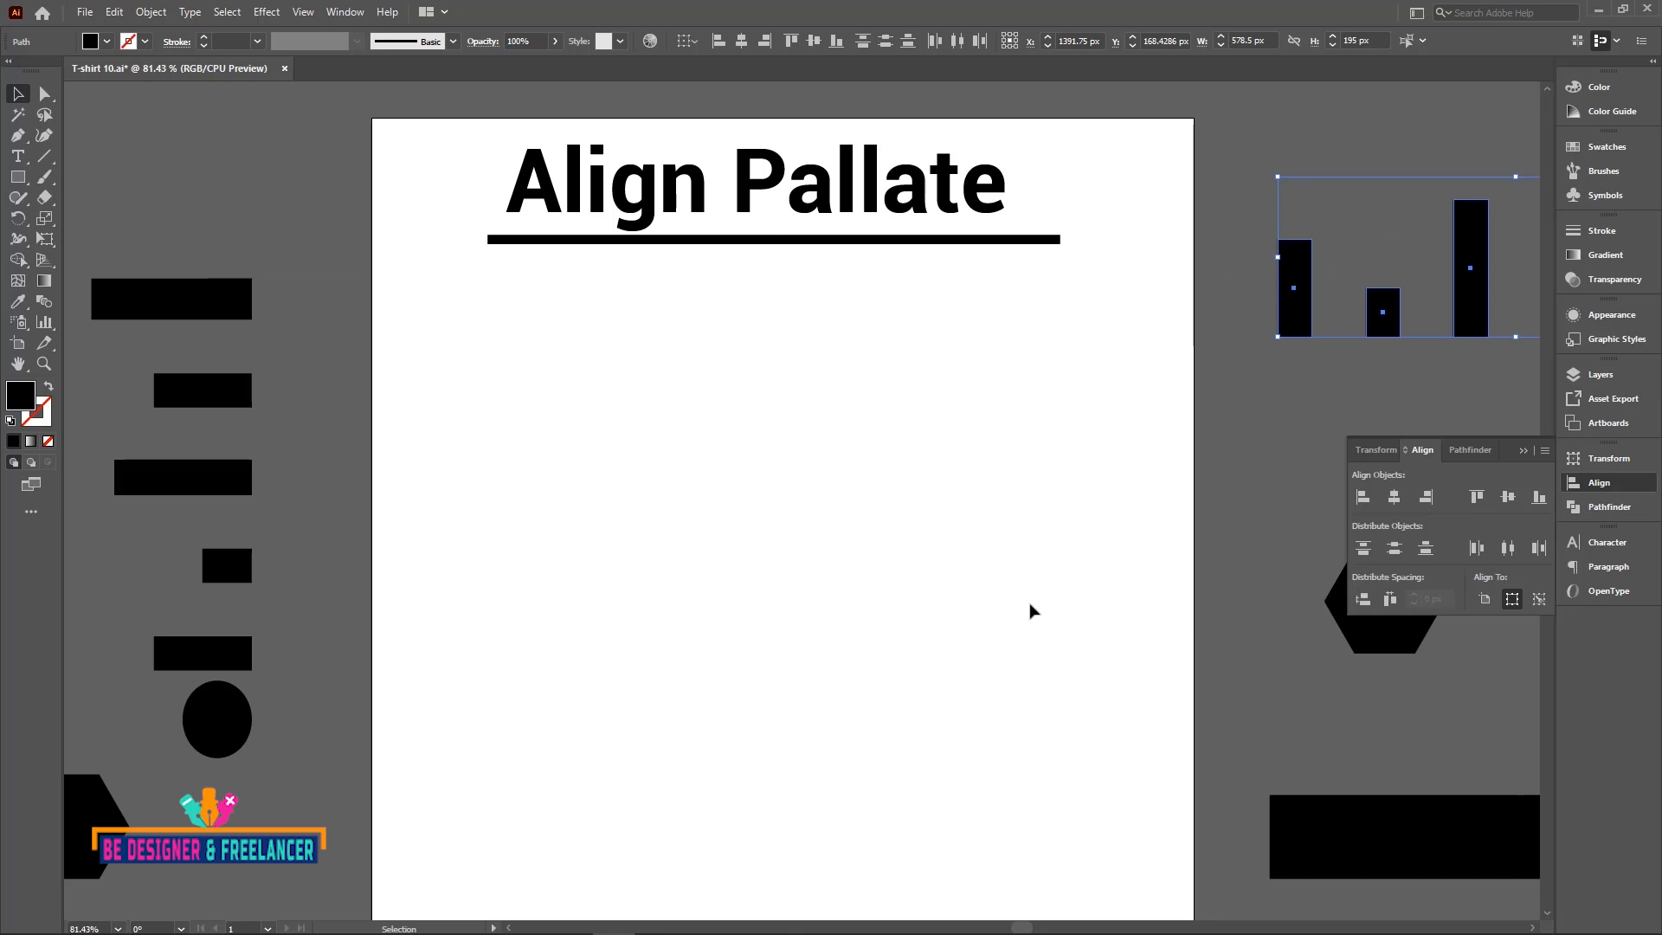
key(a)
key(ctrl+minus)
key(ctrl+minus)
key(v)
drag(868, 716, 1126, 327)
drag(775, 567, 419, 635)
drag(500, 596, 557, 406)
key(ctrl+plus)
key(ctrl+plus)
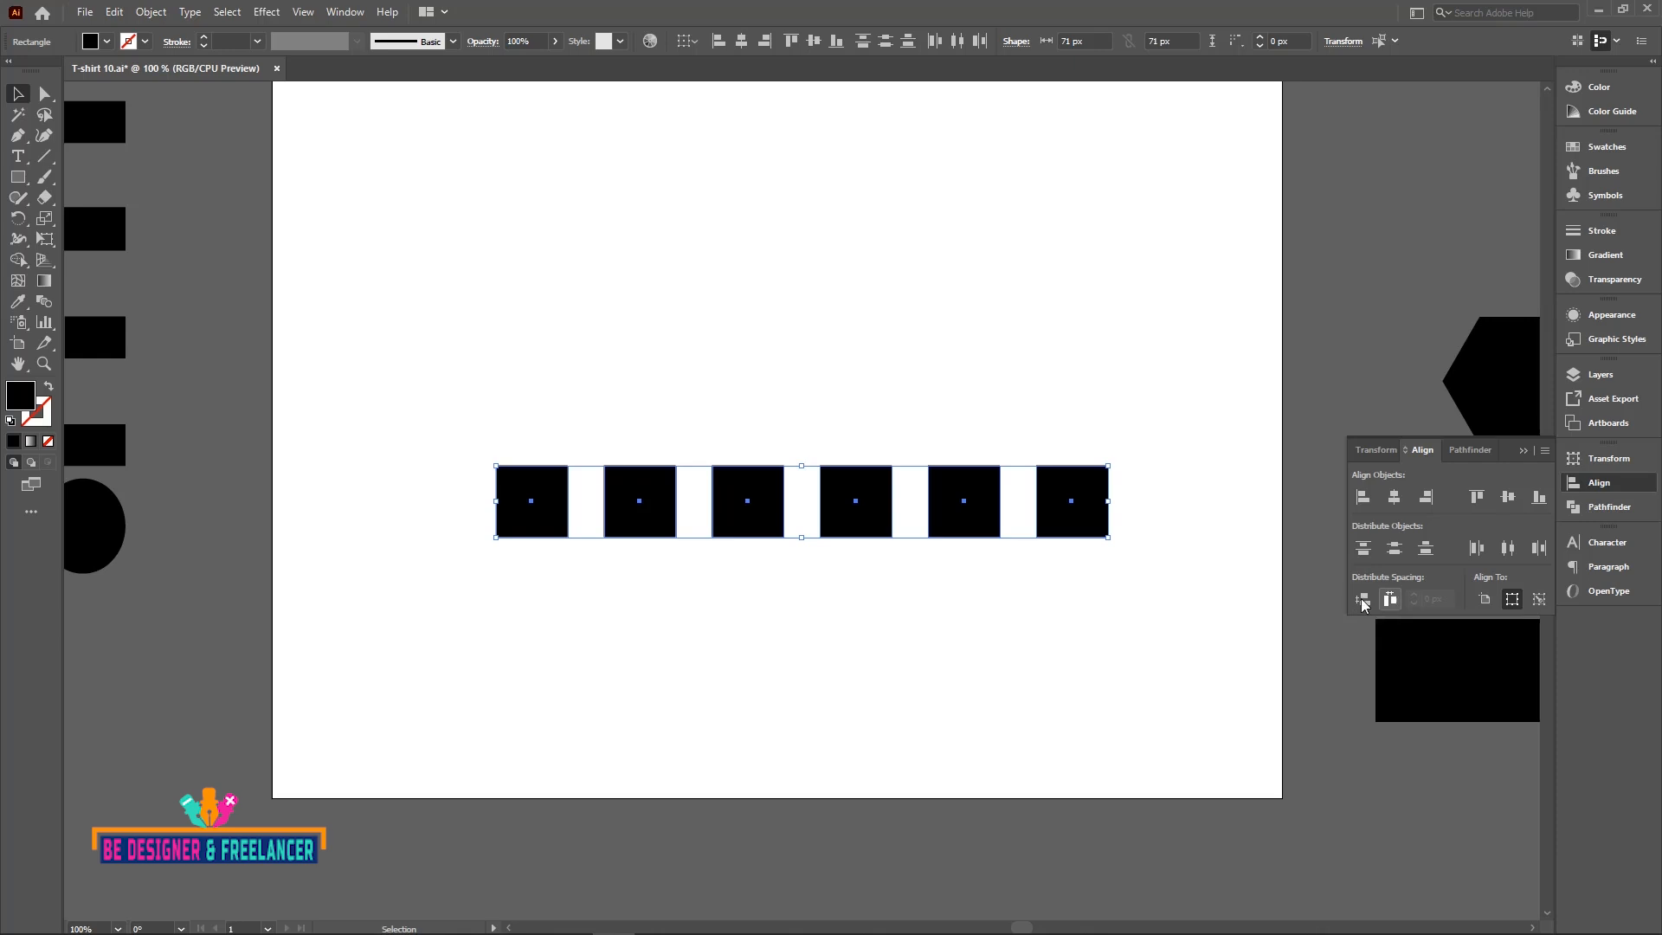
Step: Copy the first square of the row upward and repeat the copy four times to build a column above it
click(1121, 499)
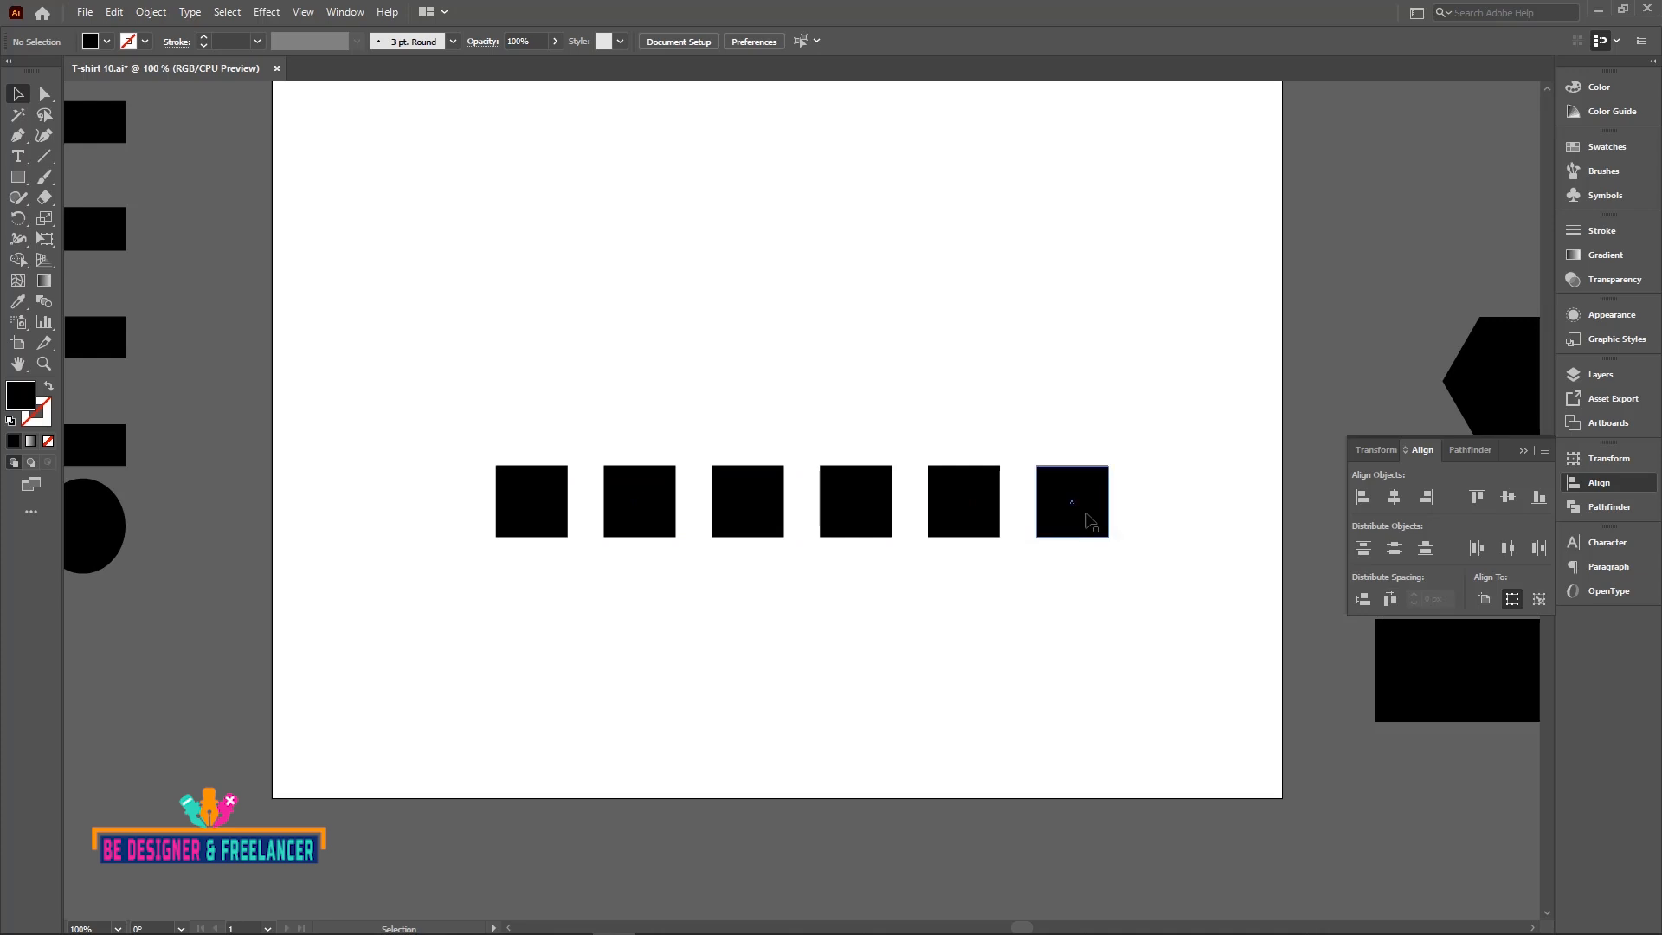
drag(547, 502, 552, 409)
key(ctrl+d)
key(ctrl+d)
key(ctrl+d)
key(ctrl+d)
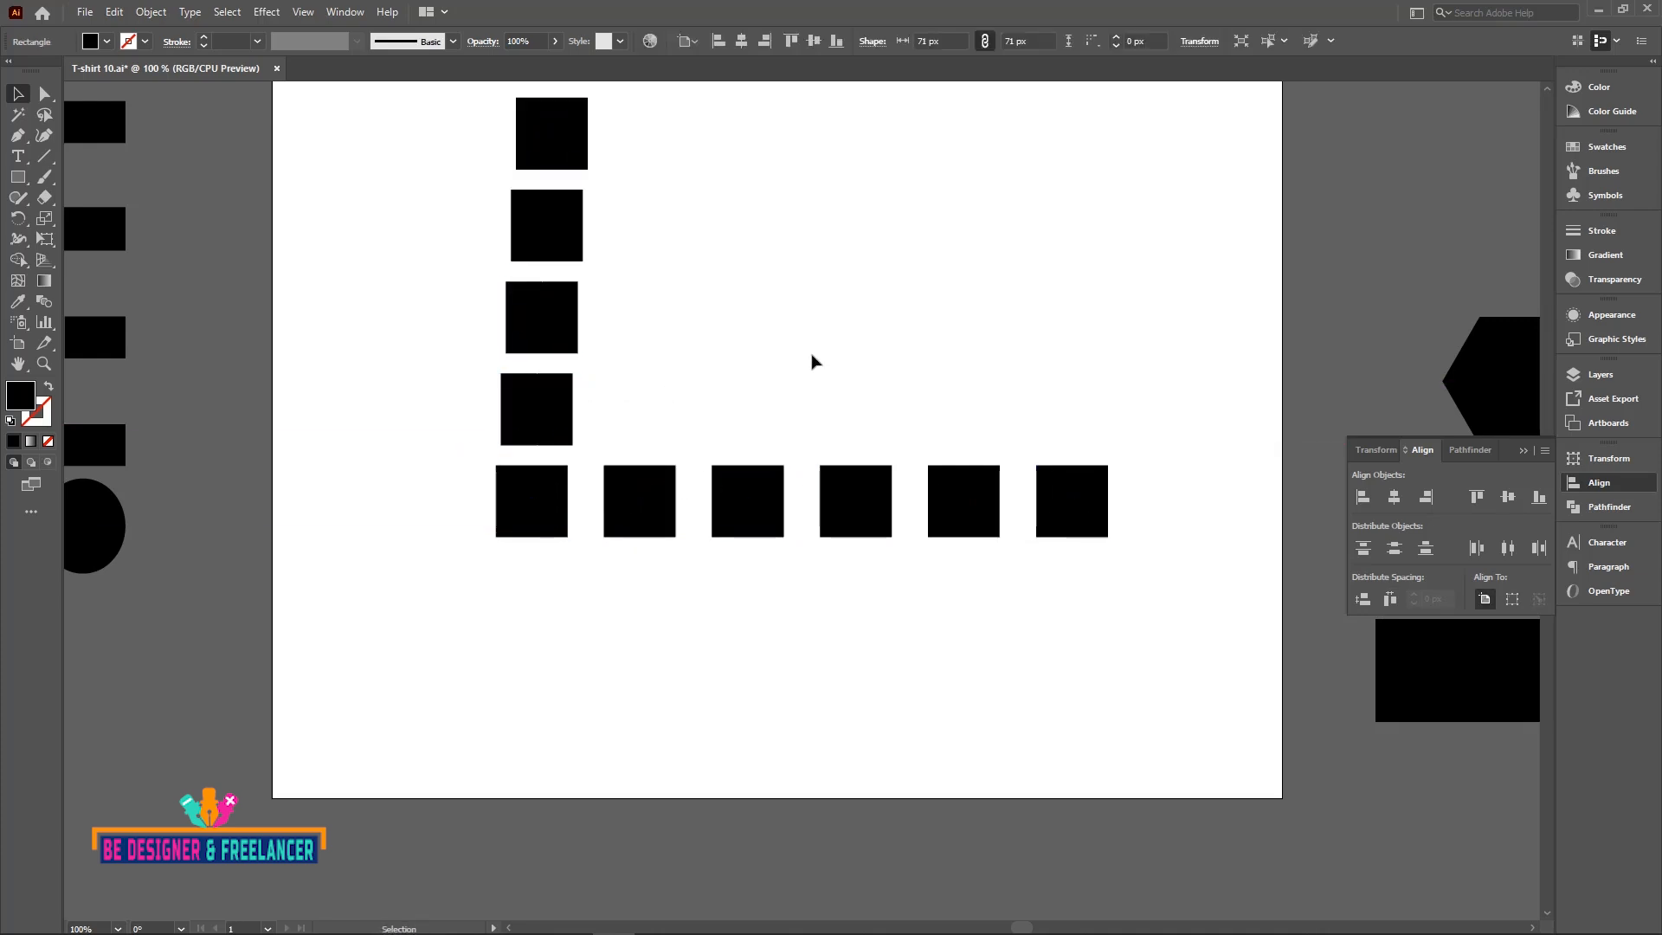
Step: Move the other five squares of the row off toward the artboard's right side, leaving only the column
scroll(813, 360, up, 2)
drag(618, 552, 1113, 651)
drag(780, 657, 1314, 302)
click(776, 332)
Step: Move the column's bottom square farther down and distribute the six squares with equal vertical spacing relative to the selection
drag(511, 653, 514, 781)
drag(620, 129, 456, 805)
key(ctrl+minus)
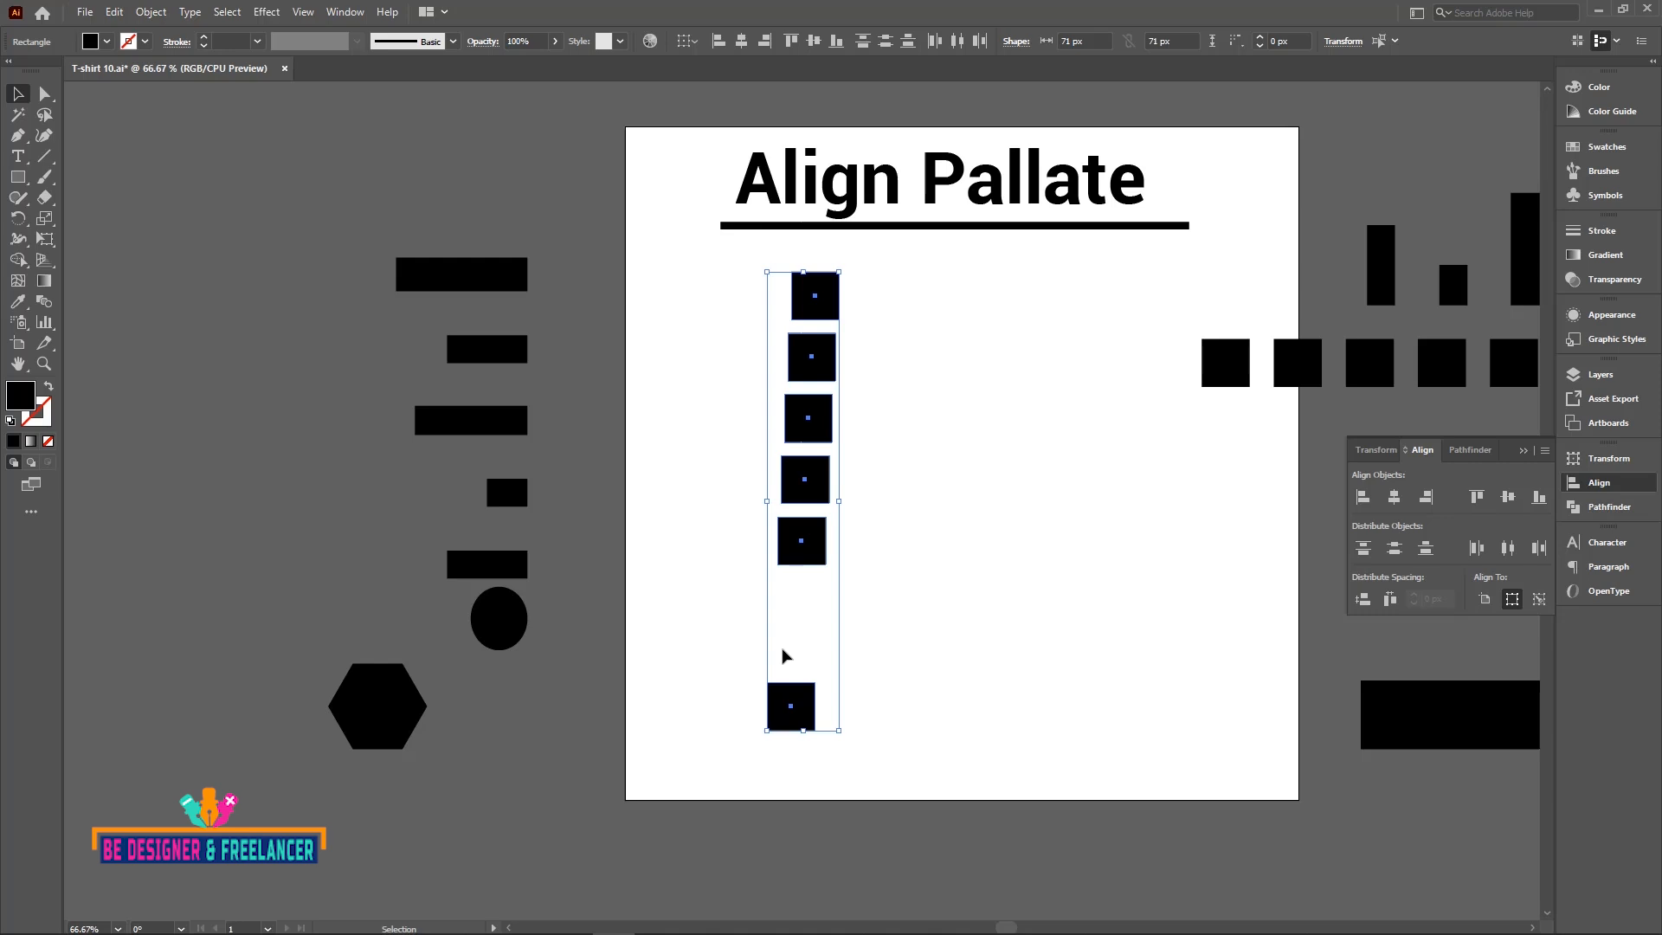
click(1363, 600)
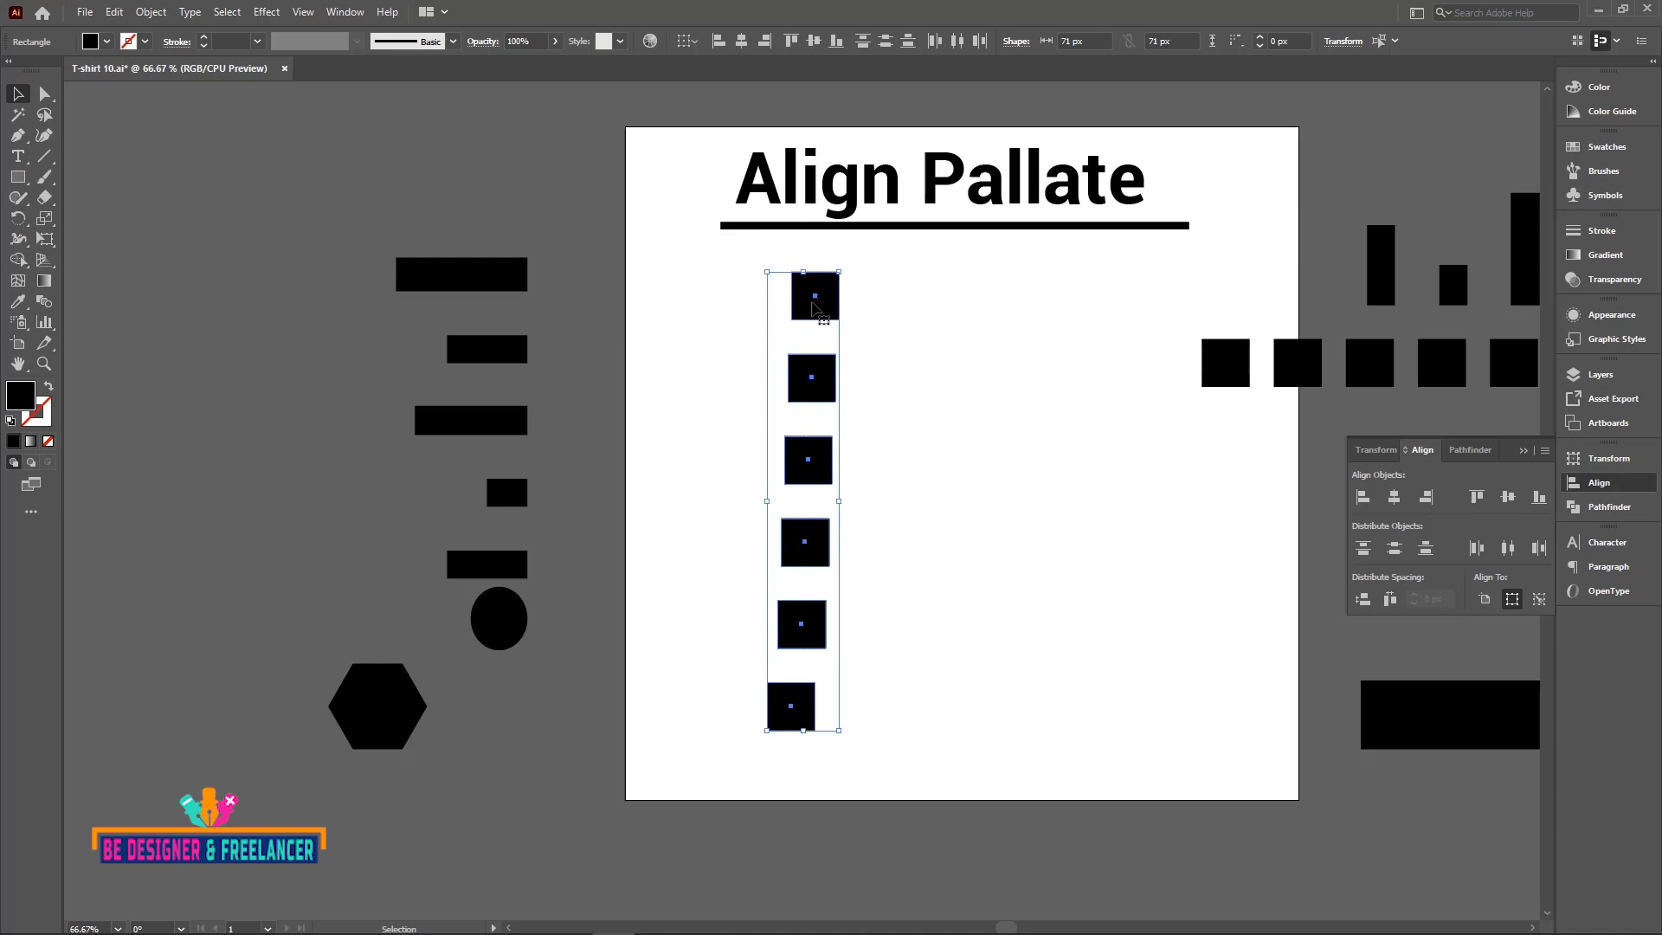
Step: Bring the row of five squares back onto the artboard, beside the lower part of the column
key(space)
drag(1055, 331, 800, 365)
drag(1292, 432, 729, 617)
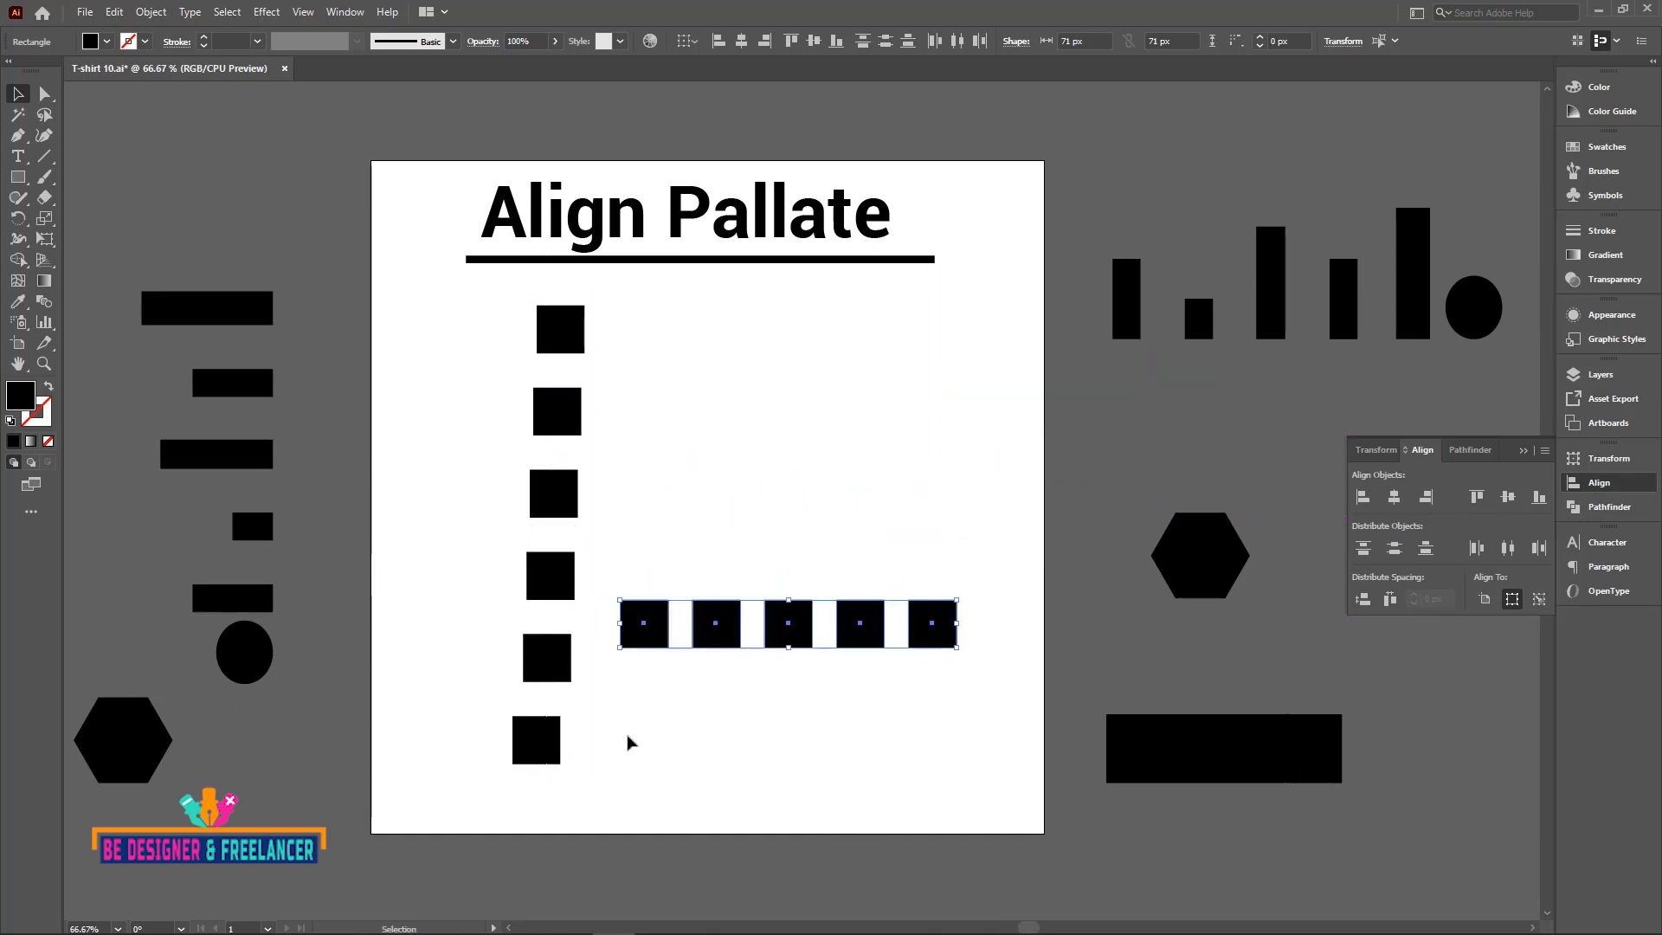
Step: Move the row's last square past the artboard's right edge and distribute the five squares with equal horizontal spacing
click(957, 530)
drag(946, 619, 1085, 620)
click(836, 543)
drag(635, 556, 1085, 651)
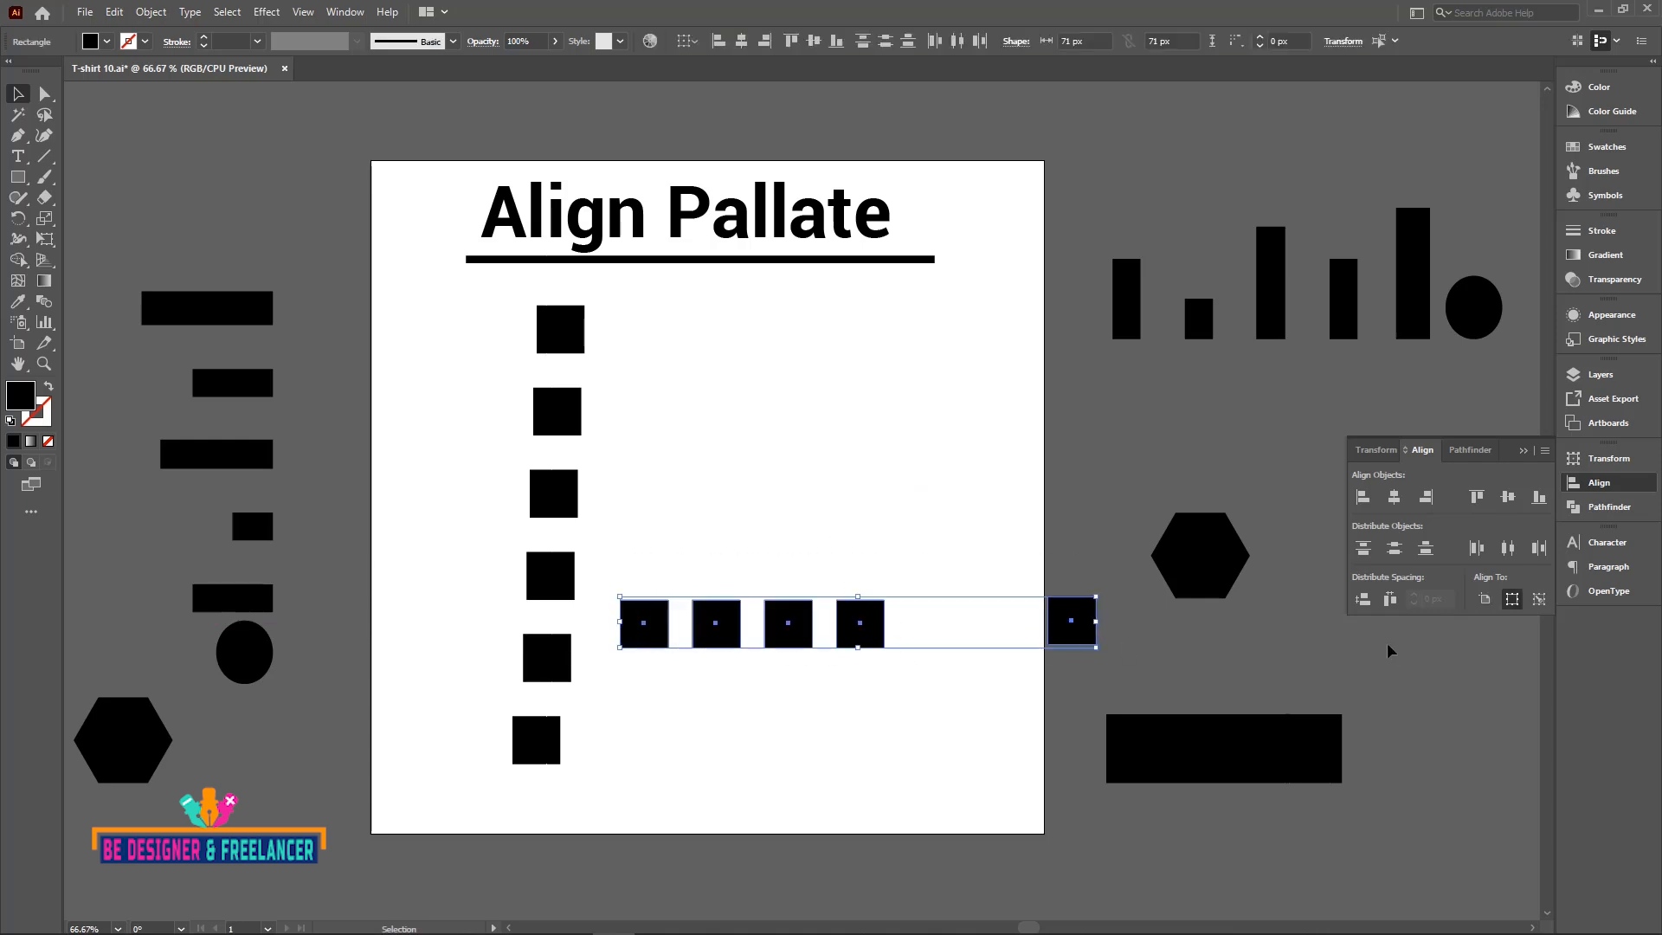
click(1389, 600)
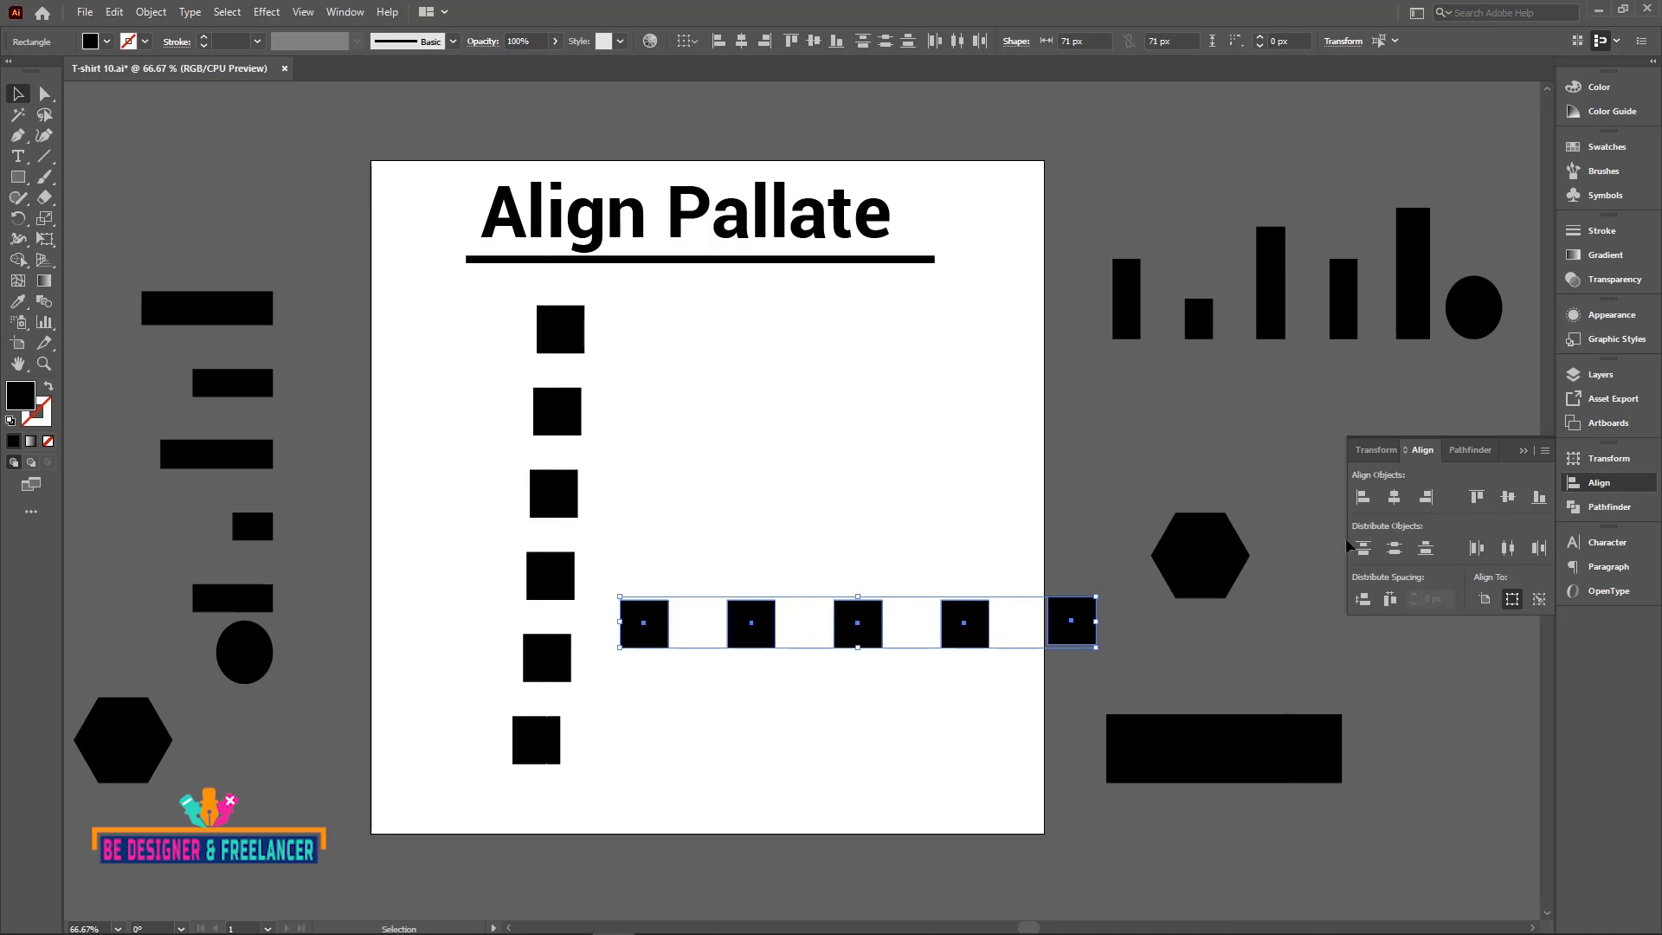
Step: Set alignment to the artboard and distribute the column of six squares with equal vertical spacing over its full height
click(1484, 599)
drag(492, 299, 564, 781)
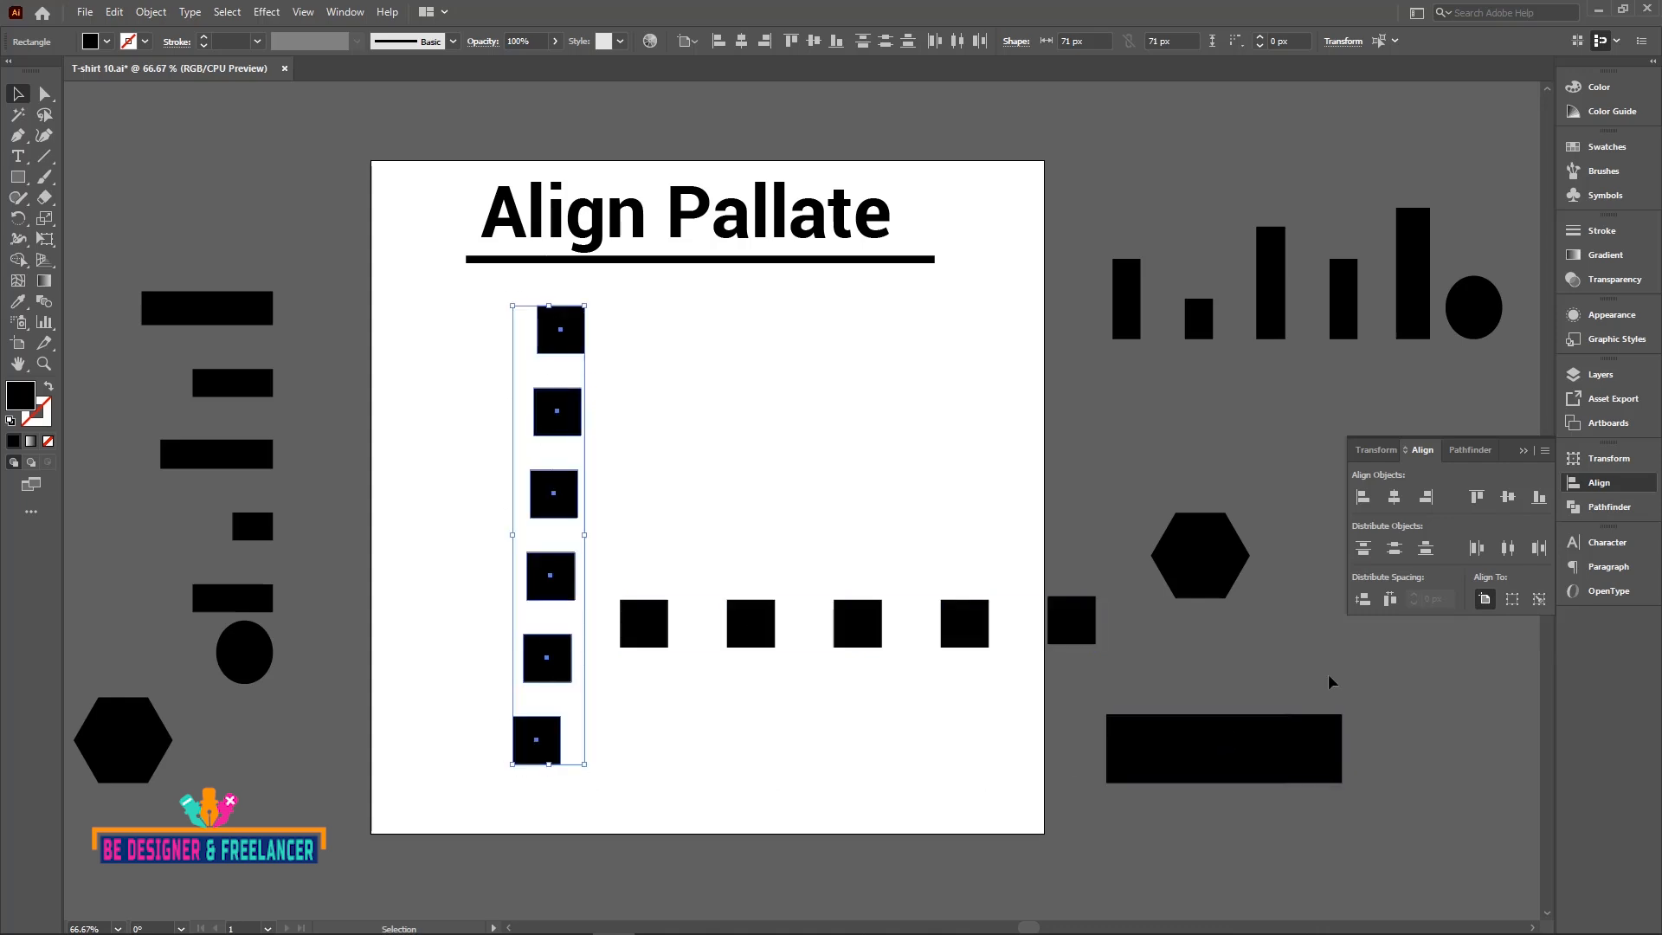
click(1363, 599)
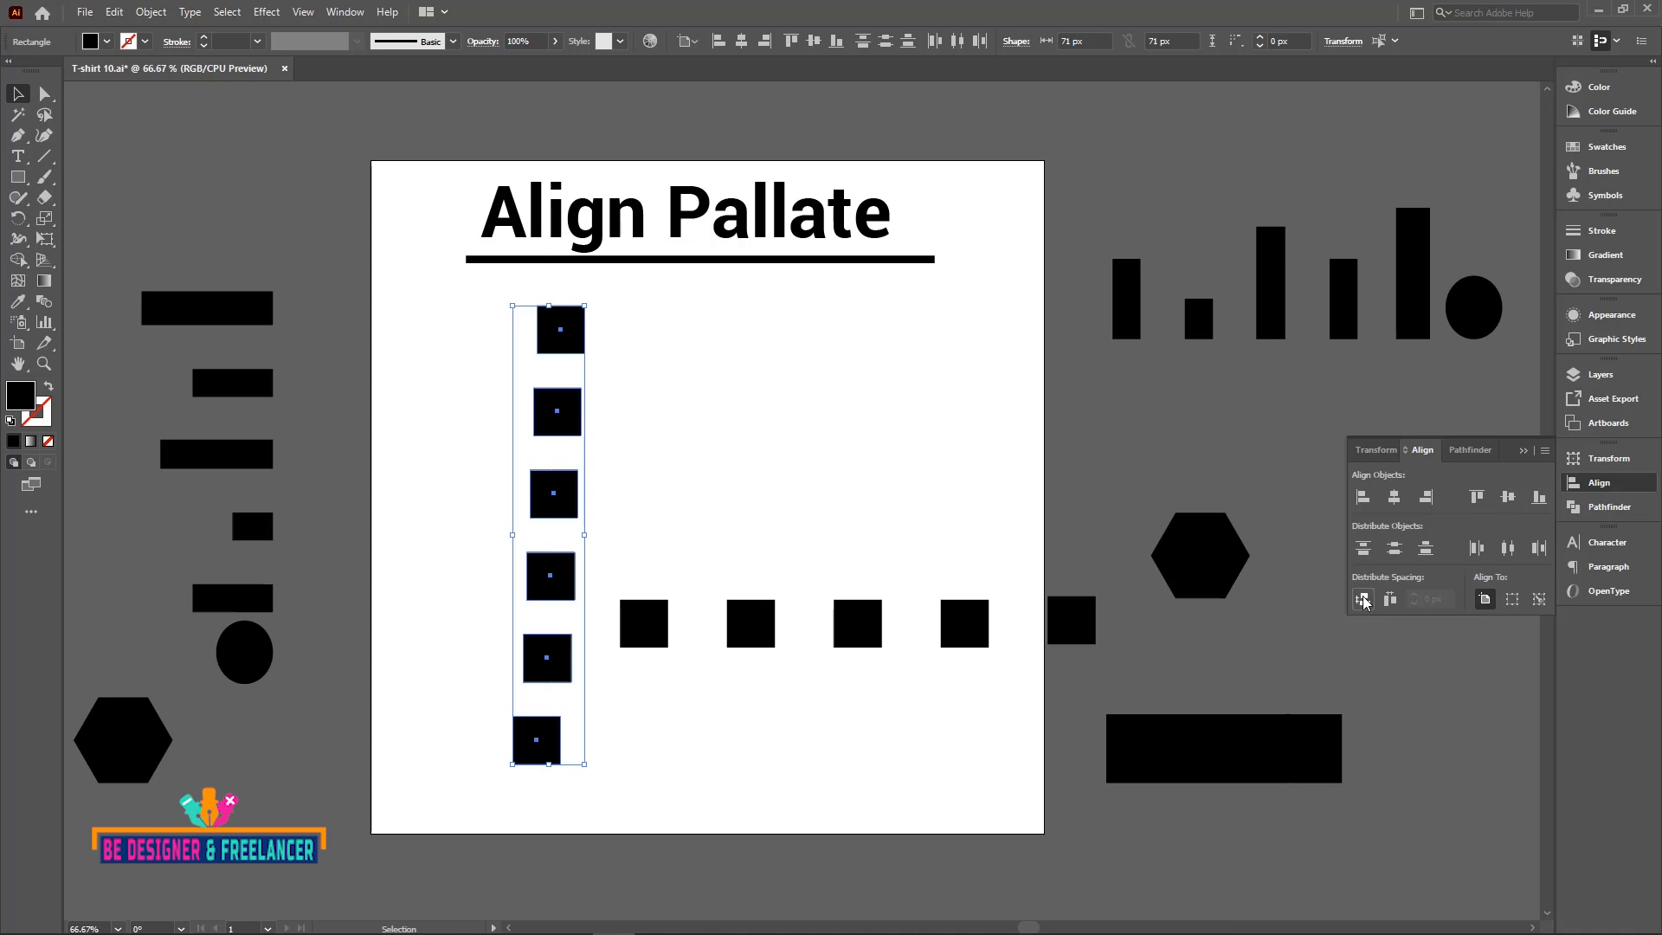
Step: Move the Align Pallate heading and its underline off the artboard to the upper right
click(874, 311)
drag(782, 235, 1460, 167)
drag(756, 260, 1453, 162)
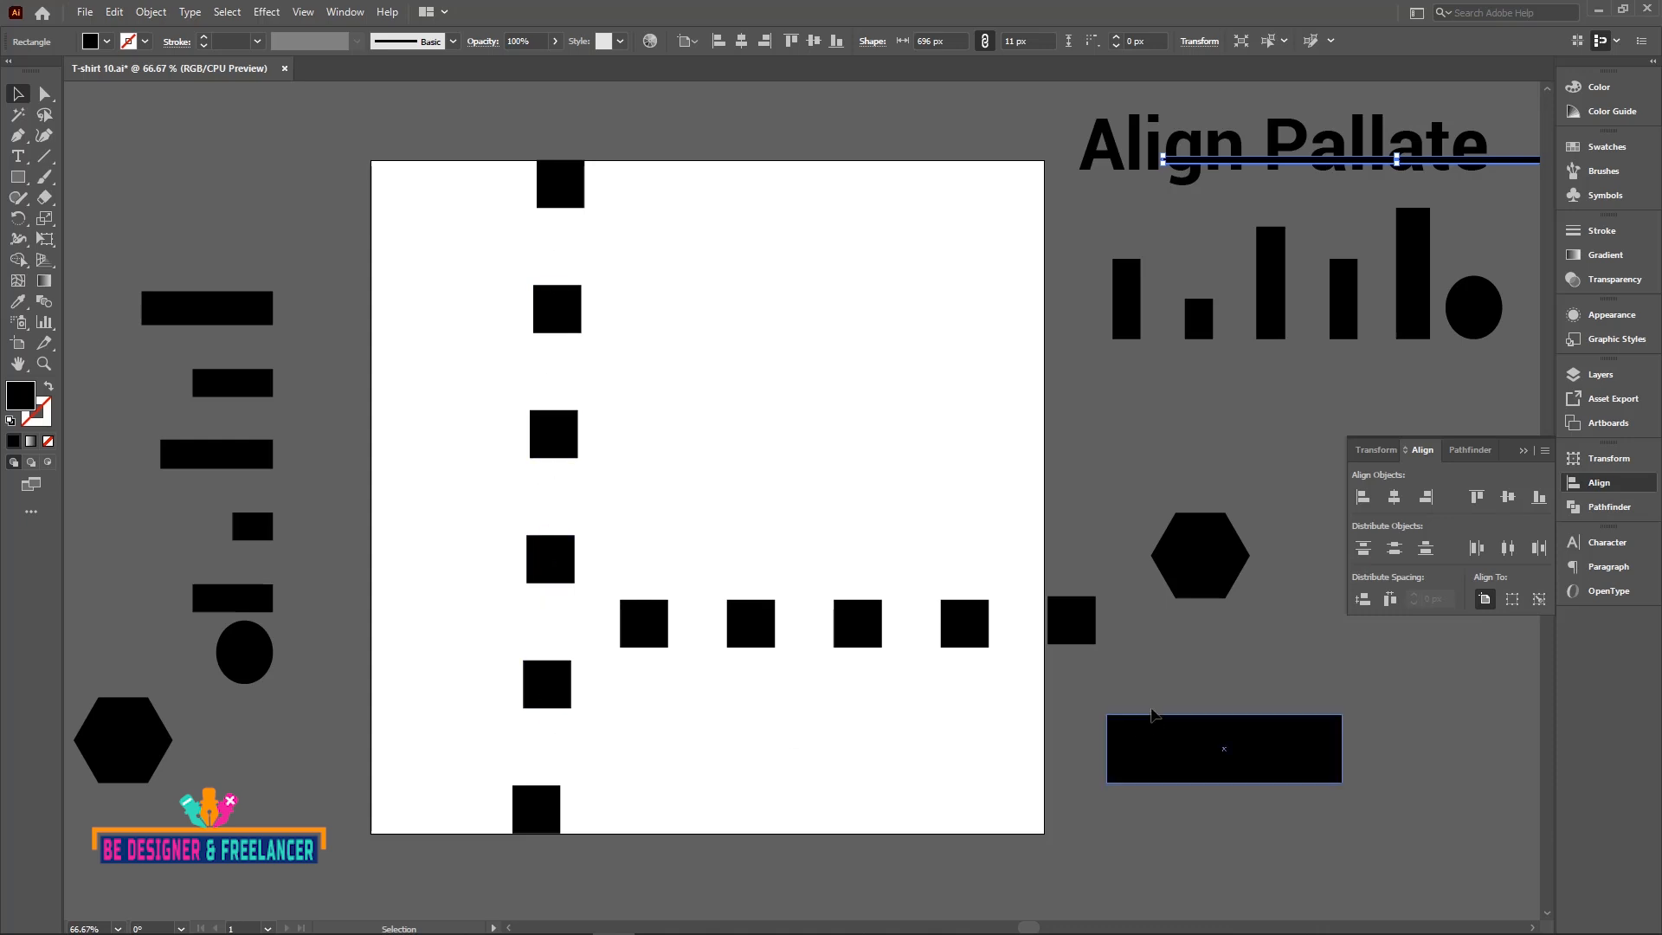
Step: Distribute the row of five squares with equal horizontal spacing across the artboard's full width
drag(636, 568, 1081, 631)
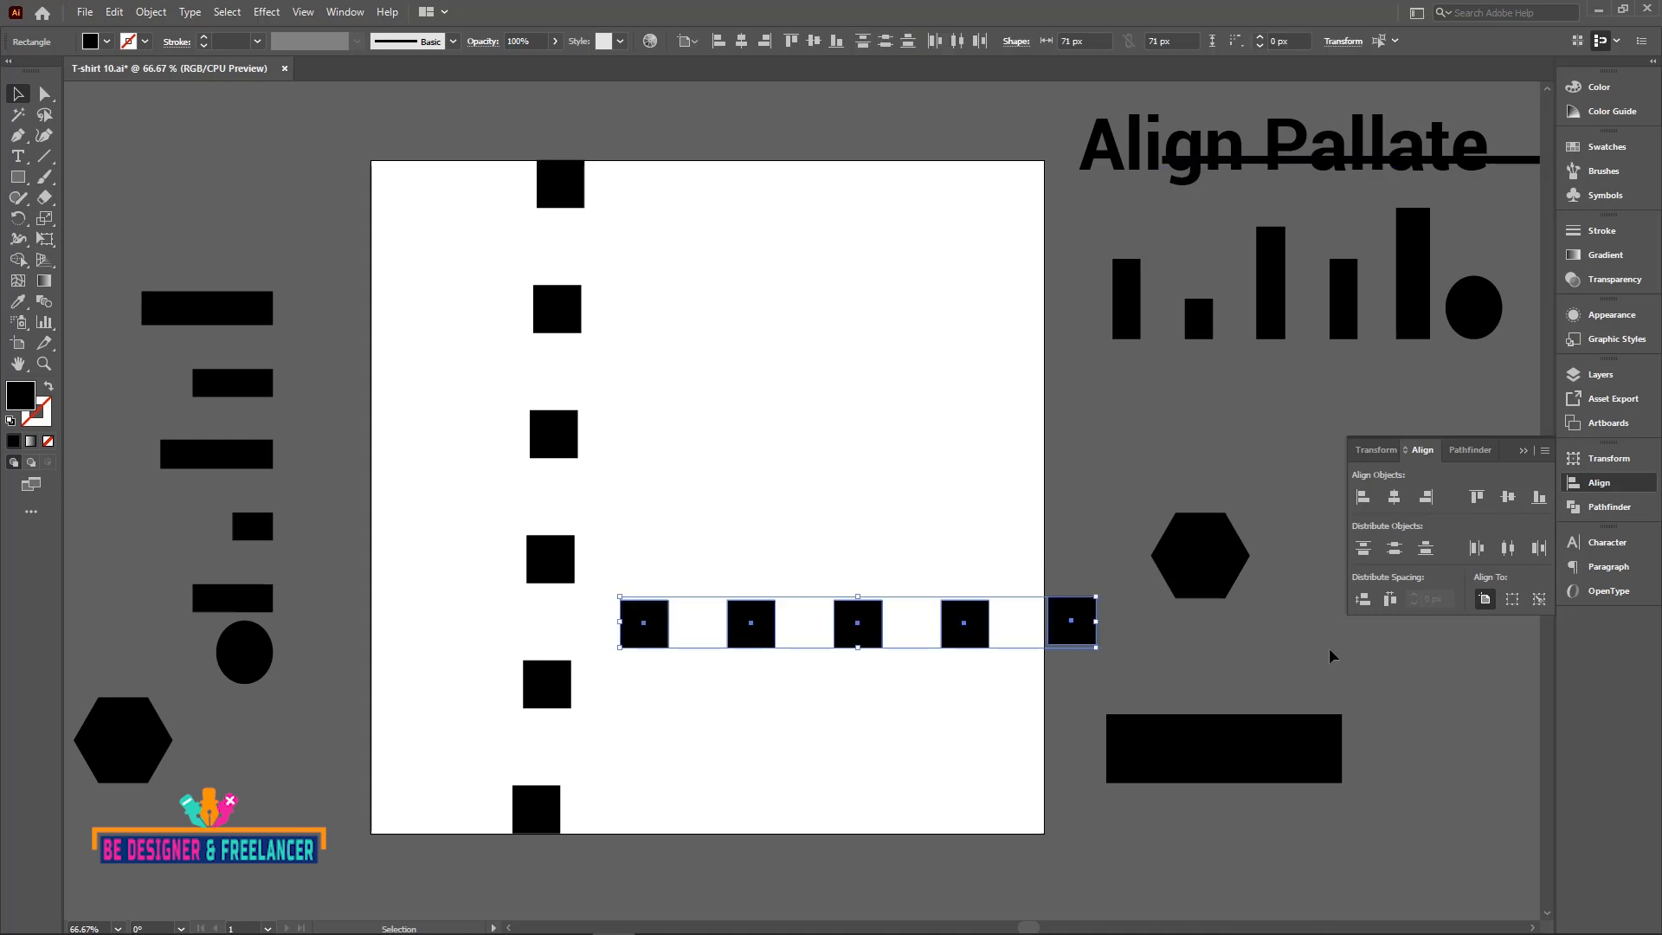
click(1390, 599)
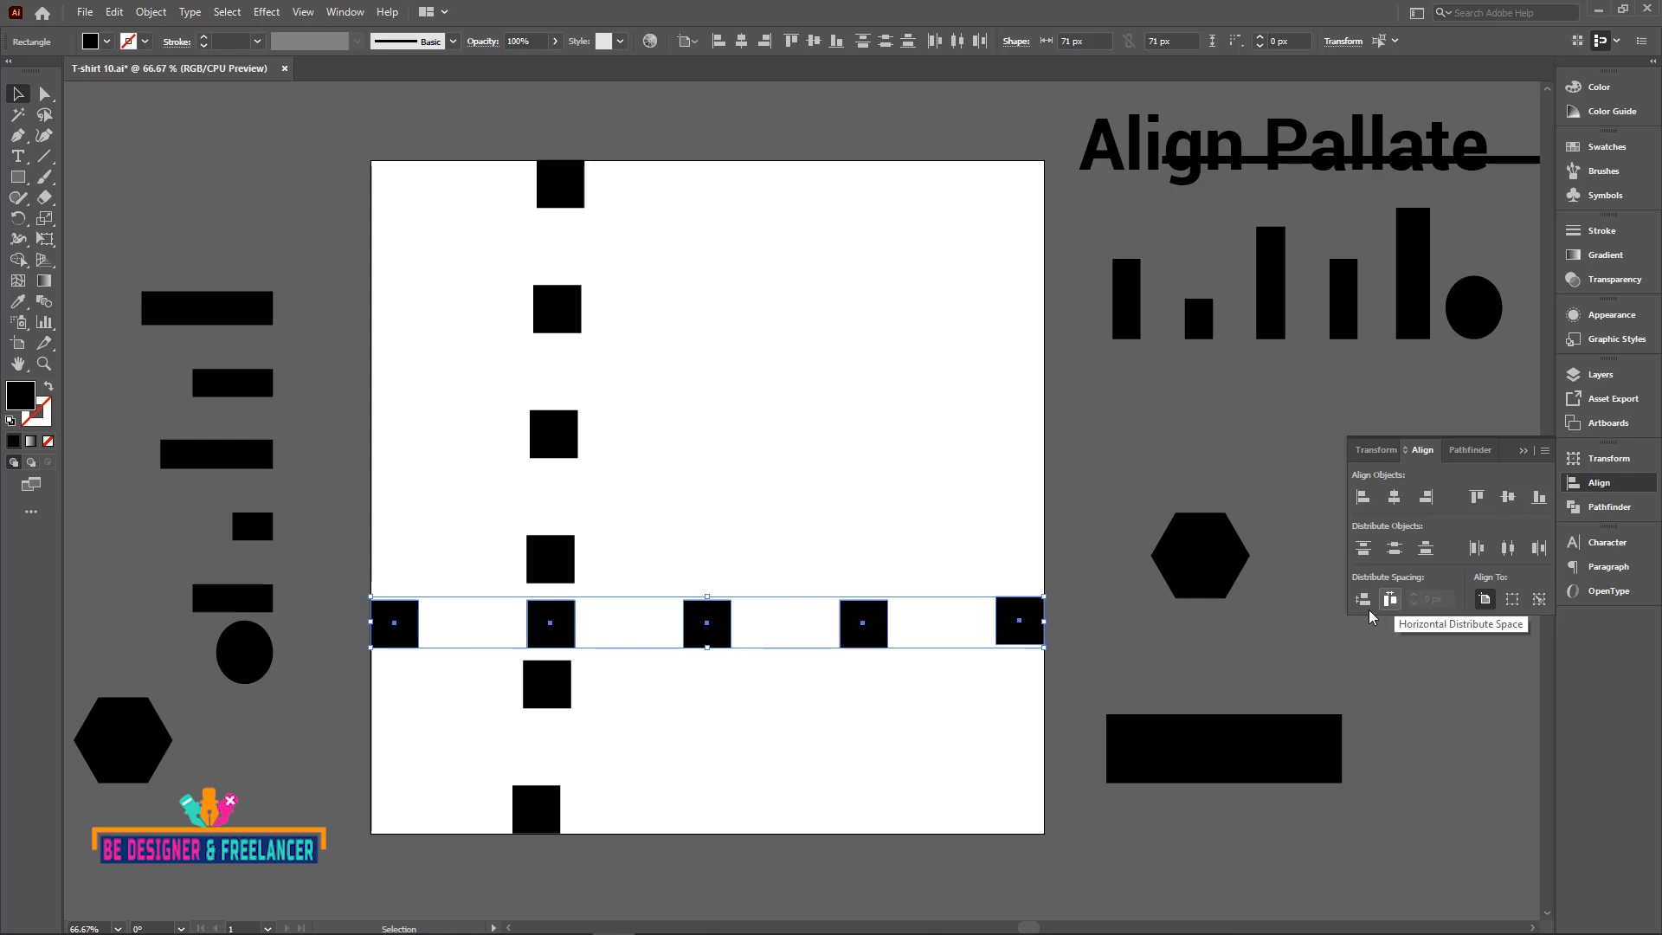
click(1190, 670)
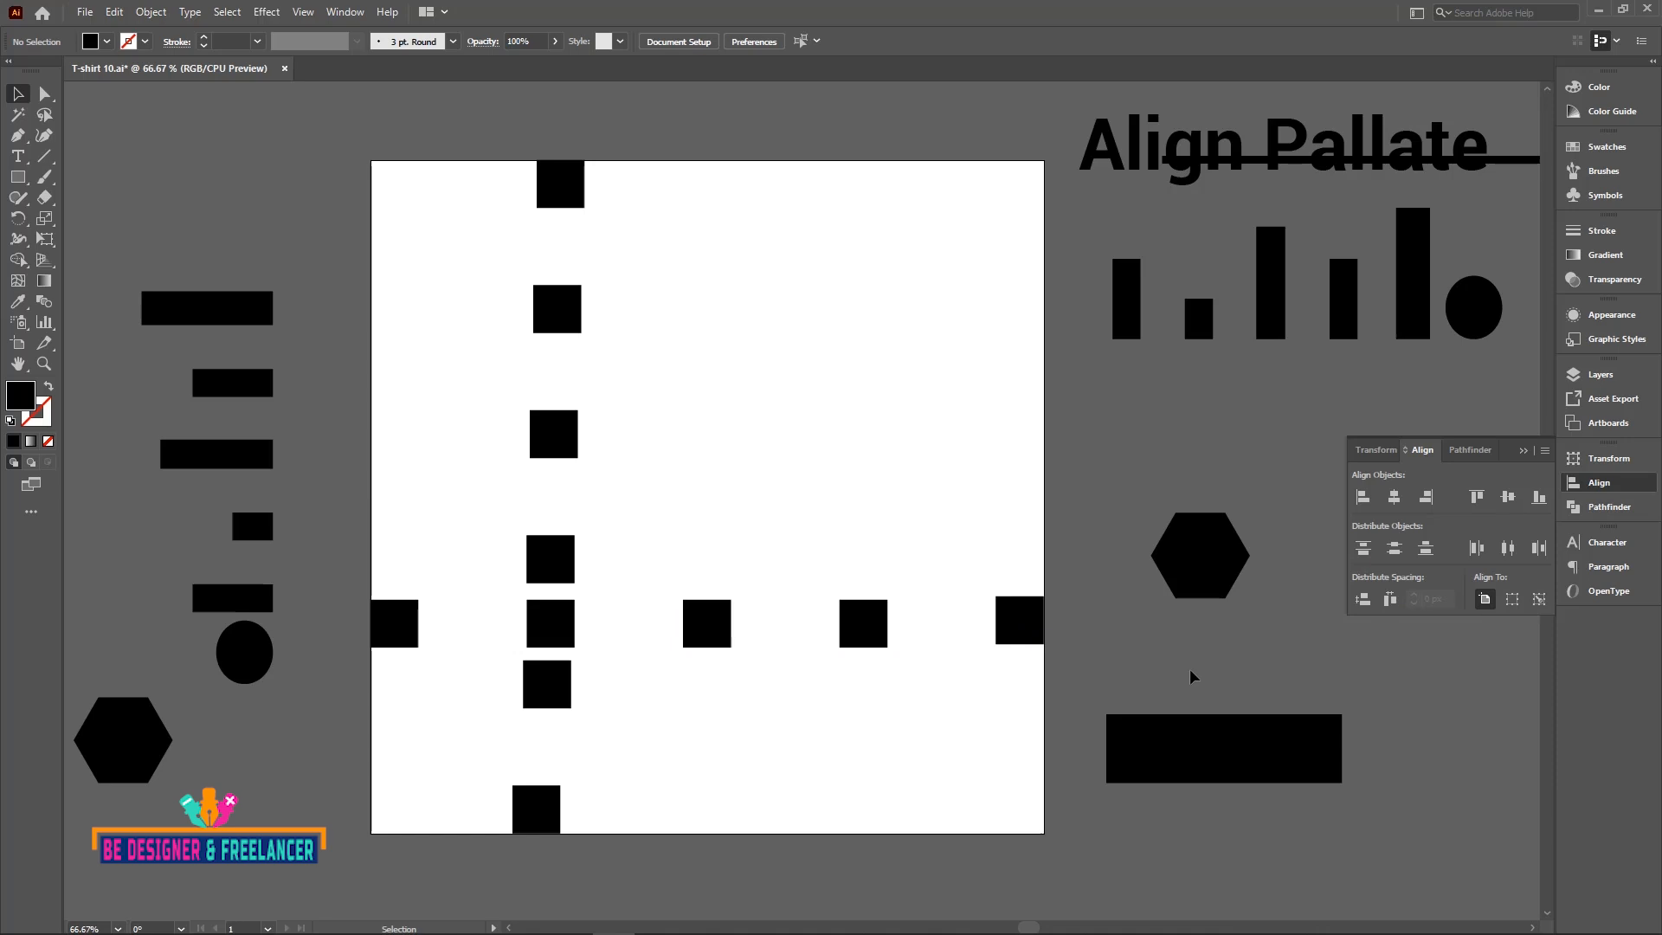